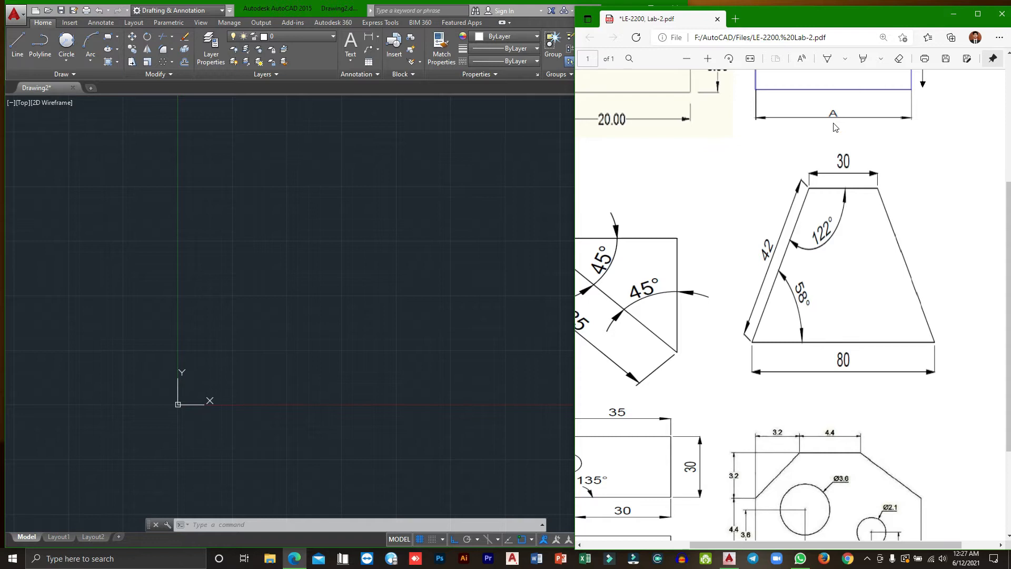
# - Tick the T-shape, notched shape and triangle in the lab PDF with the pen and bracket the trapezoid and the figure below it
pyautogui.scroll(-2, 826, 163)
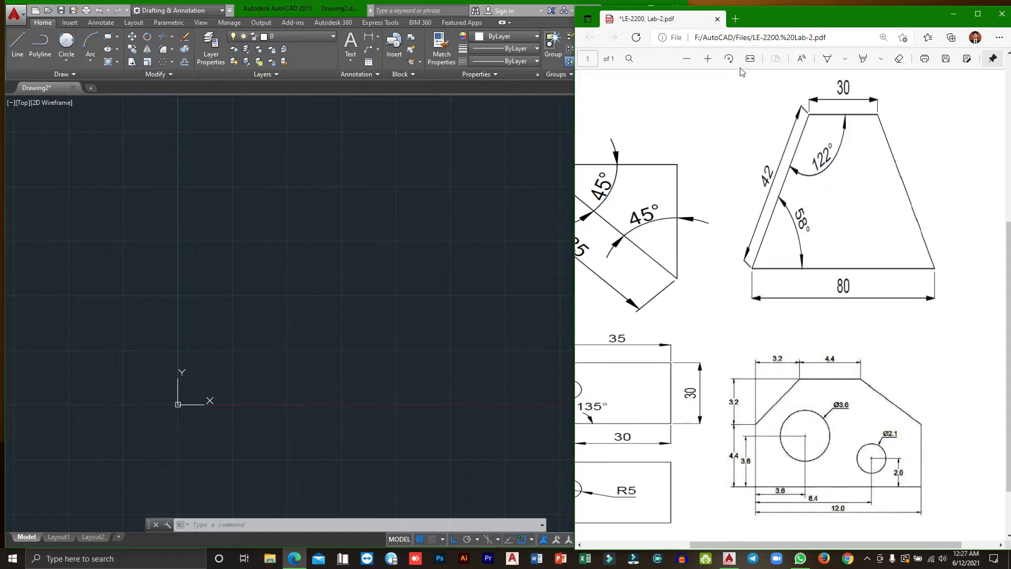
pyautogui.click(687, 58)
pyautogui.click(688, 59)
pyautogui.click(688, 59)
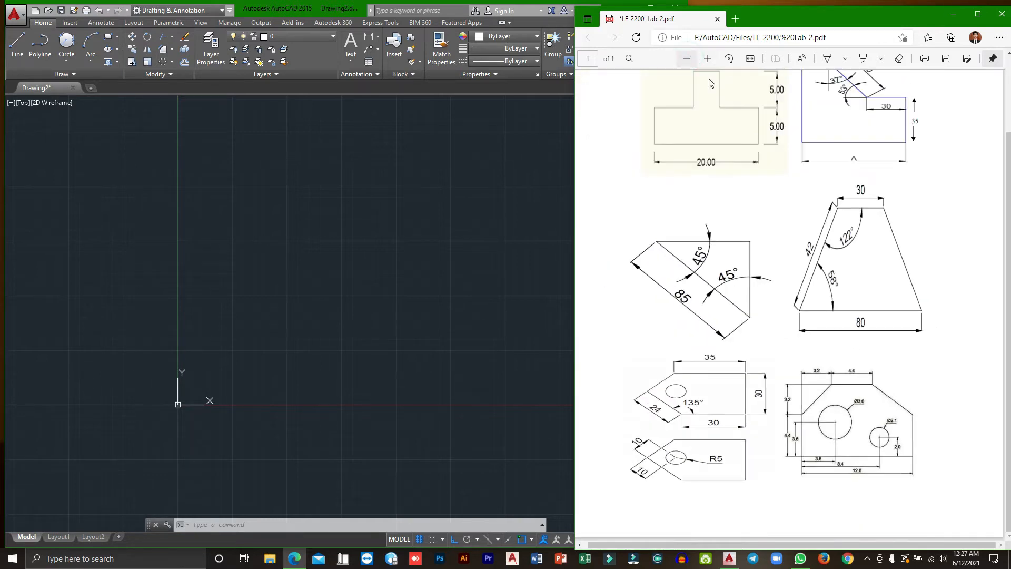
pyautogui.scroll(3, 800, 143)
pyautogui.click(828, 58)
pyautogui.moveTo(868, 176)
pyautogui.mouseDown()
pyautogui.moveTo(866, 185)
pyautogui.moveTo(898, 158)
pyautogui.mouseUp()
pyautogui.moveTo(717, 207); pyautogui.dragTo(762, 154)
pyautogui.moveTo(668, 409); pyautogui.dragTo(719, 316)
pyautogui.moveTo(916, 293); pyautogui.dragTo(948, 533)
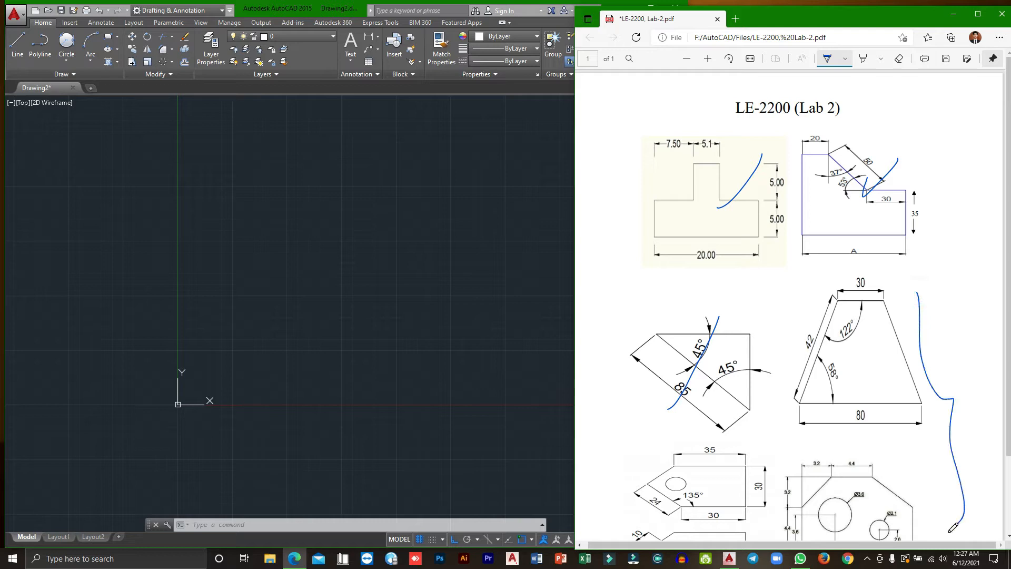
# - Erase the pen ticks and the bracket from the figures in the lab PDF
pyautogui.click(899, 59)
pyautogui.click(894, 163)
pyautogui.click(750, 182)
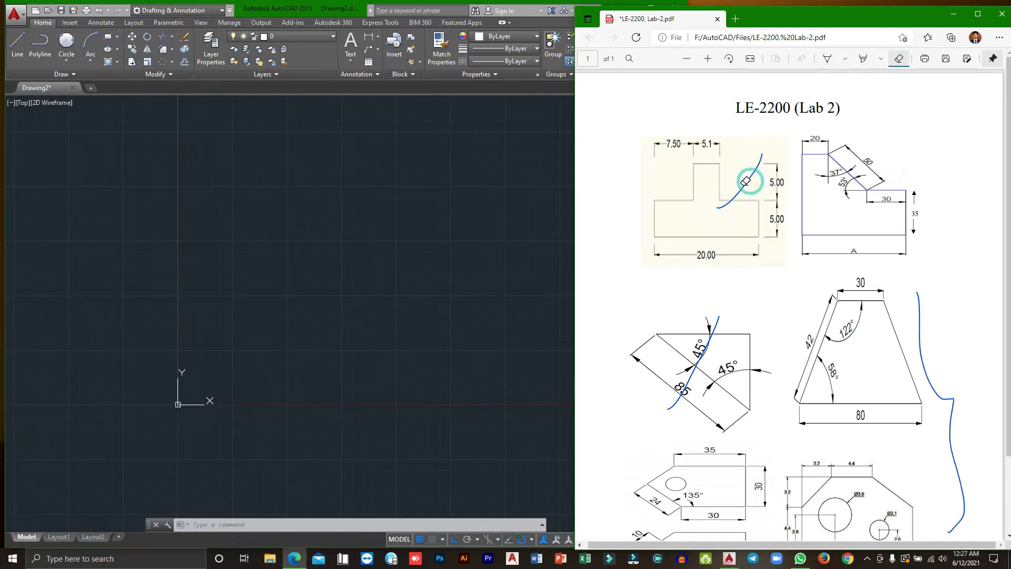
pyautogui.click(708, 332)
pyautogui.click(914, 349)
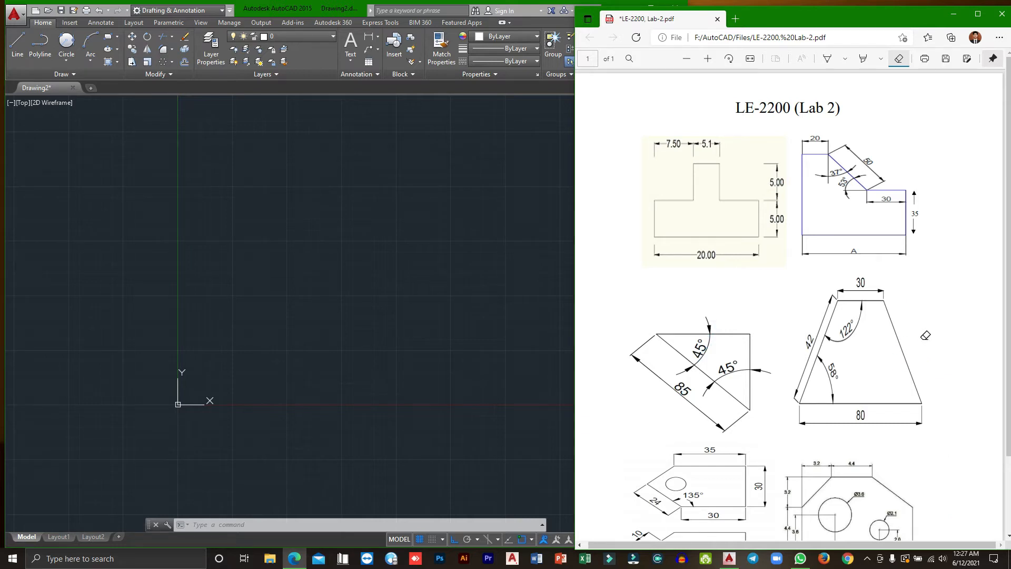
# - Underline the trapezoid's base above its 80 dimension in the lab PDF with the blue pen, and put the pen away
pyautogui.click(708, 58)
pyautogui.click(708, 58)
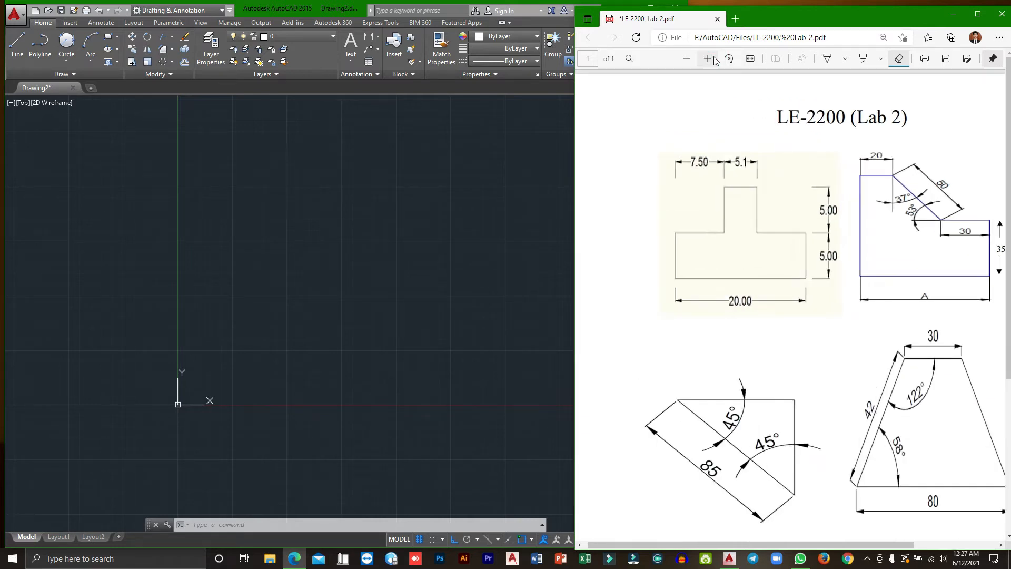
pyautogui.click(708, 58)
pyautogui.click(708, 58)
pyautogui.click(714, 60)
pyautogui.moveTo(736, 546); pyautogui.dragTo(901, 545)
pyautogui.scroll(-2, 1003, 227)
pyautogui.scroll(-5, 1004, 228)
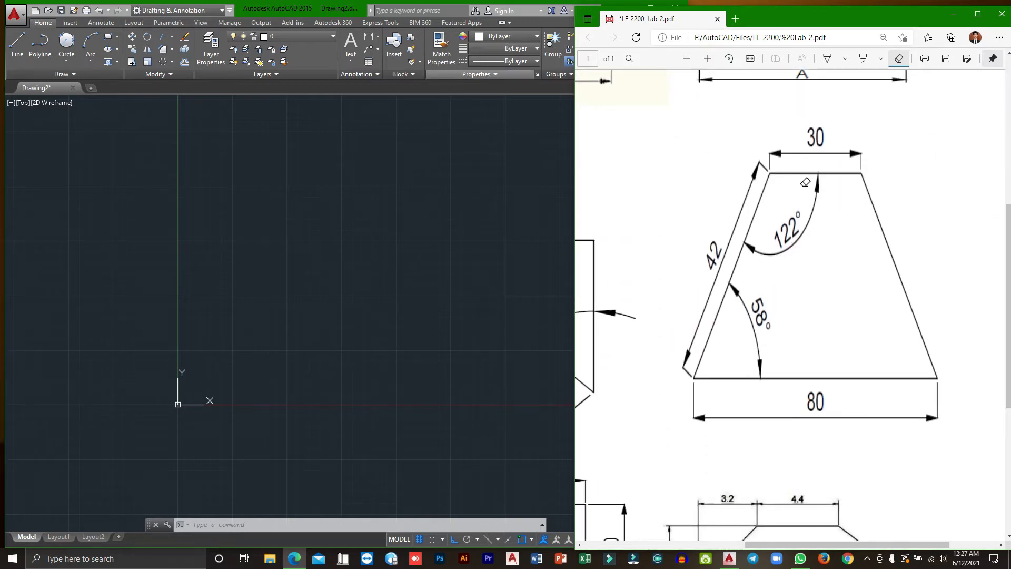
pyautogui.click(827, 59)
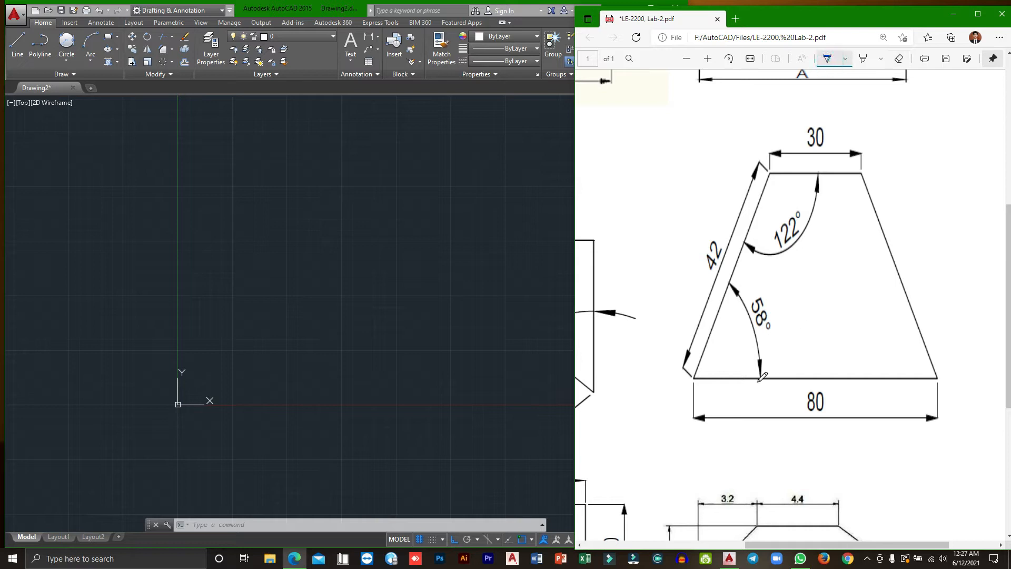
pyautogui.moveTo(740, 391); pyautogui.dragTo(906, 389)
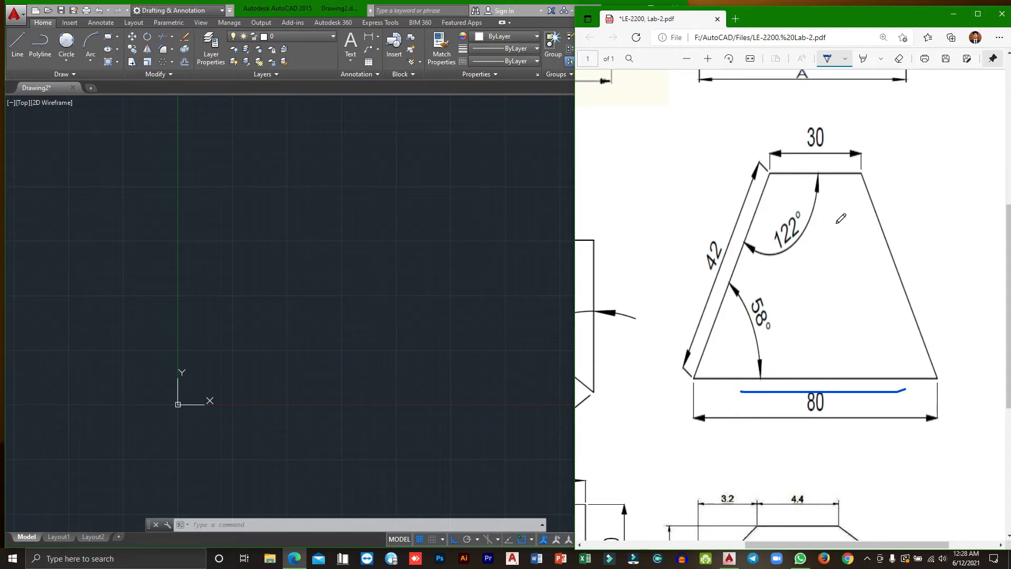
pyautogui.click(827, 59)
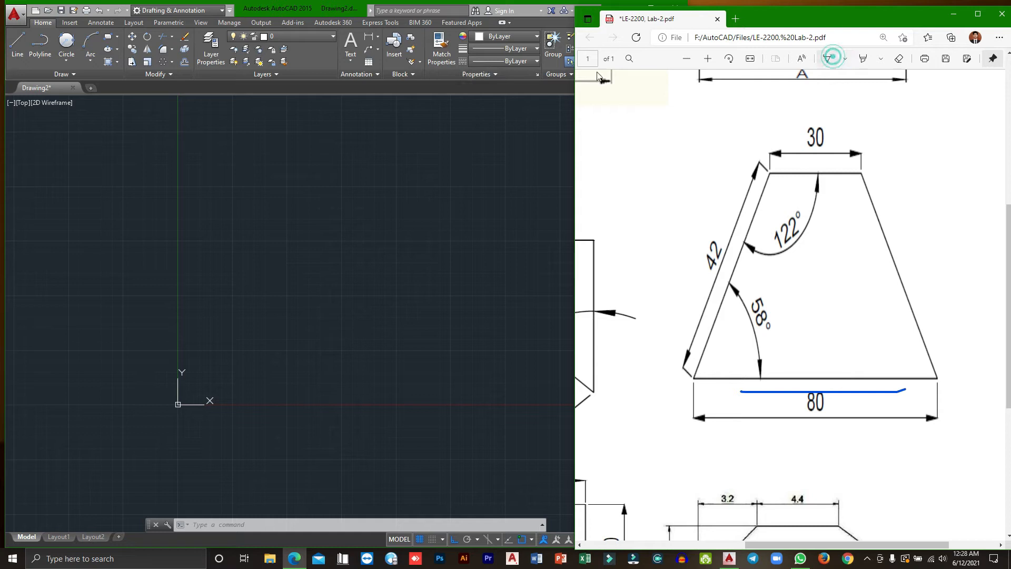
# - Switch to AutoCAD and adjust the view of the empty drawing area to make room for the trapezoid
pyautogui.click(338, 11)
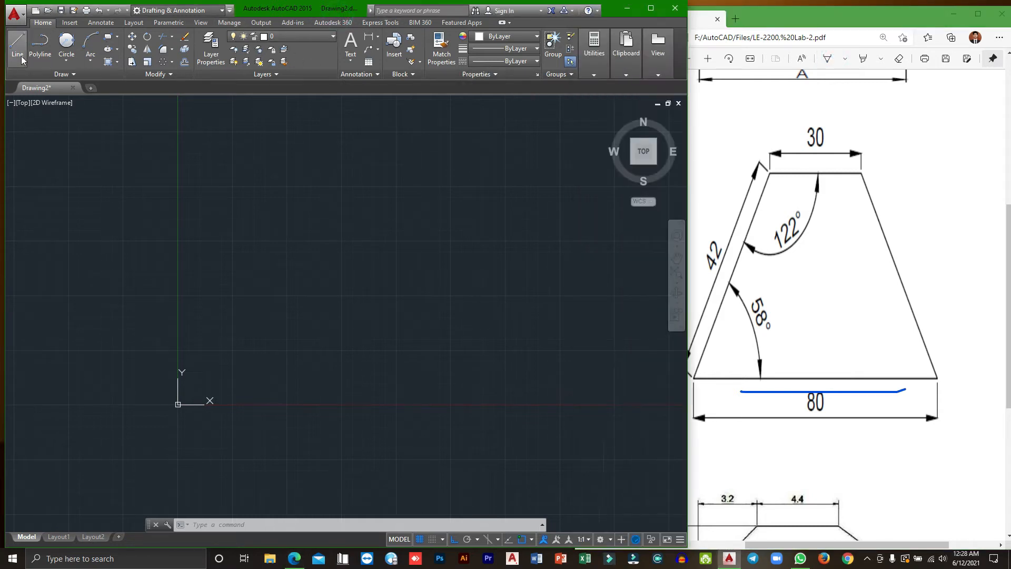
pyautogui.scroll(-5, 379, 248)
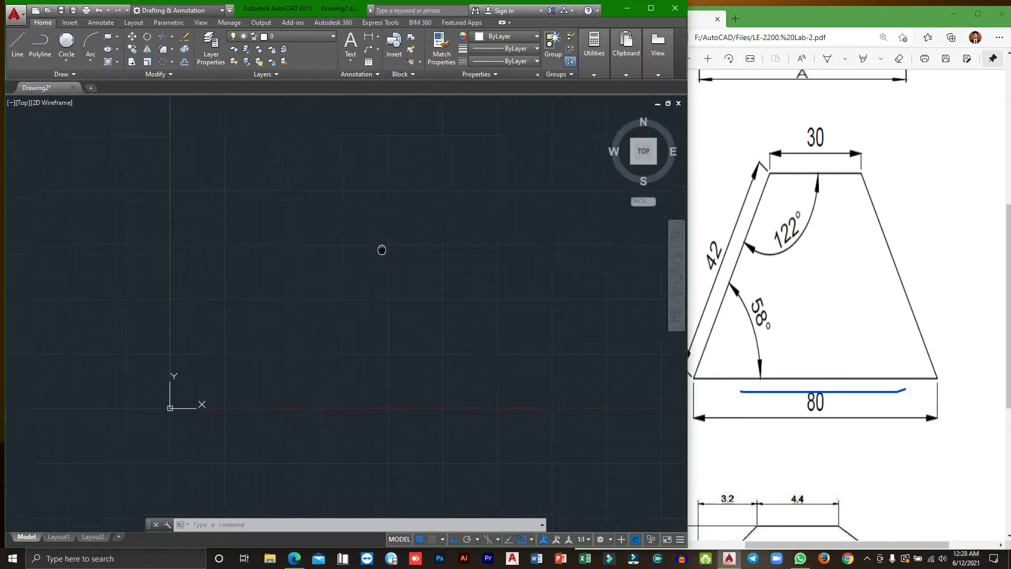
pyautogui.click(677, 282)
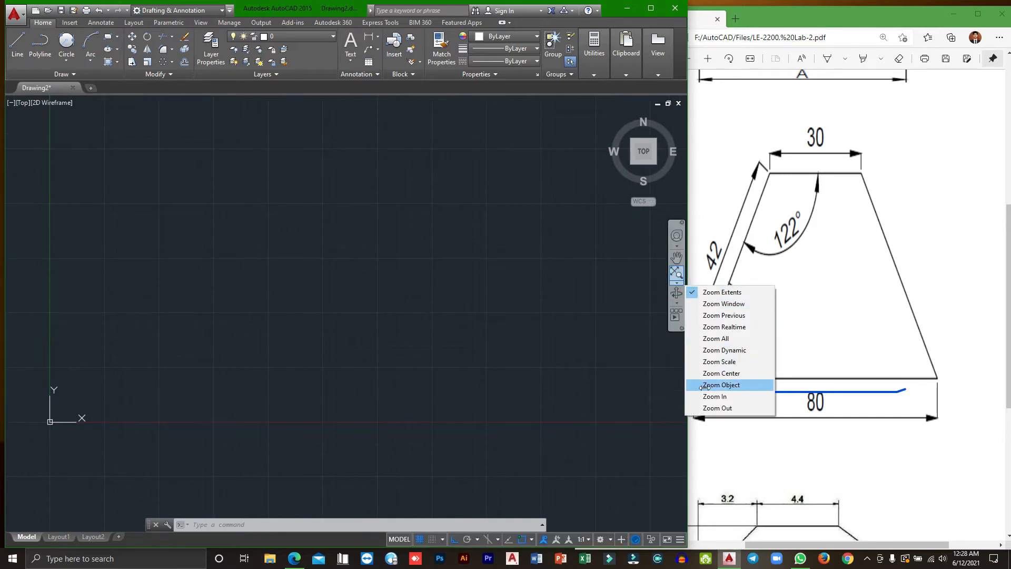
pyautogui.click(712, 408)
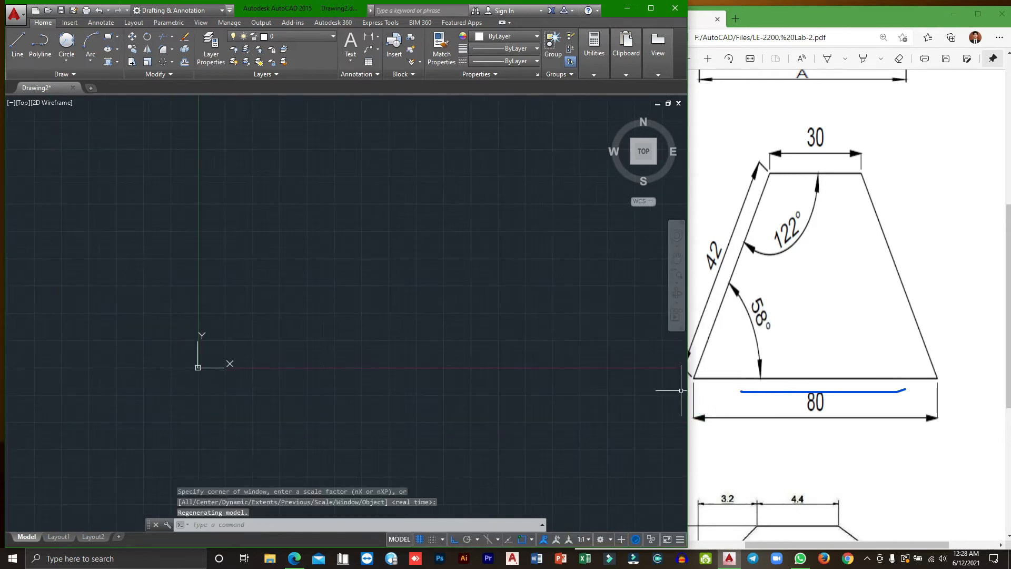
pyautogui.moveTo(501, 239); pyautogui.dragTo(355, 366, button='middle')
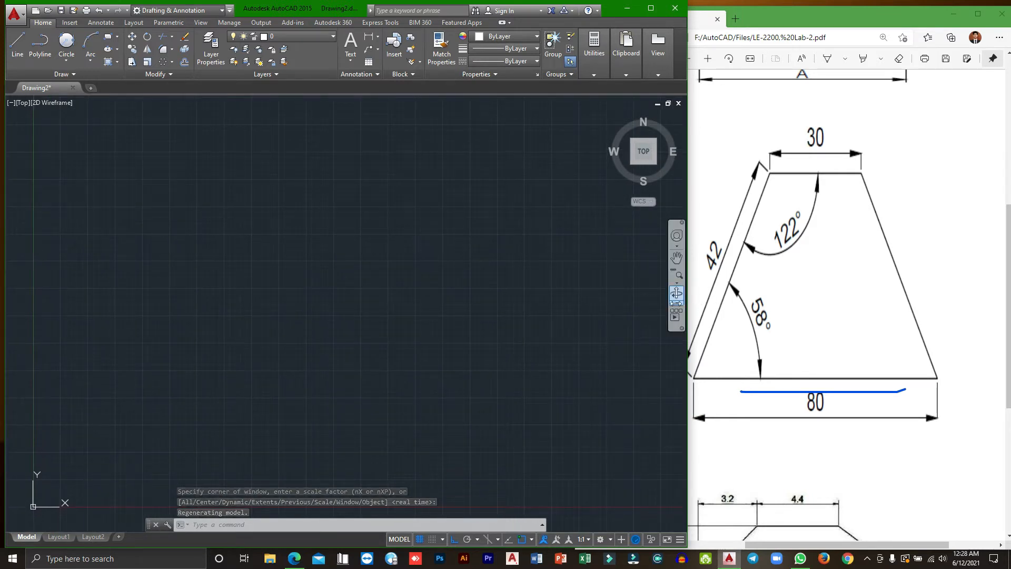
pyautogui.click(676, 274)
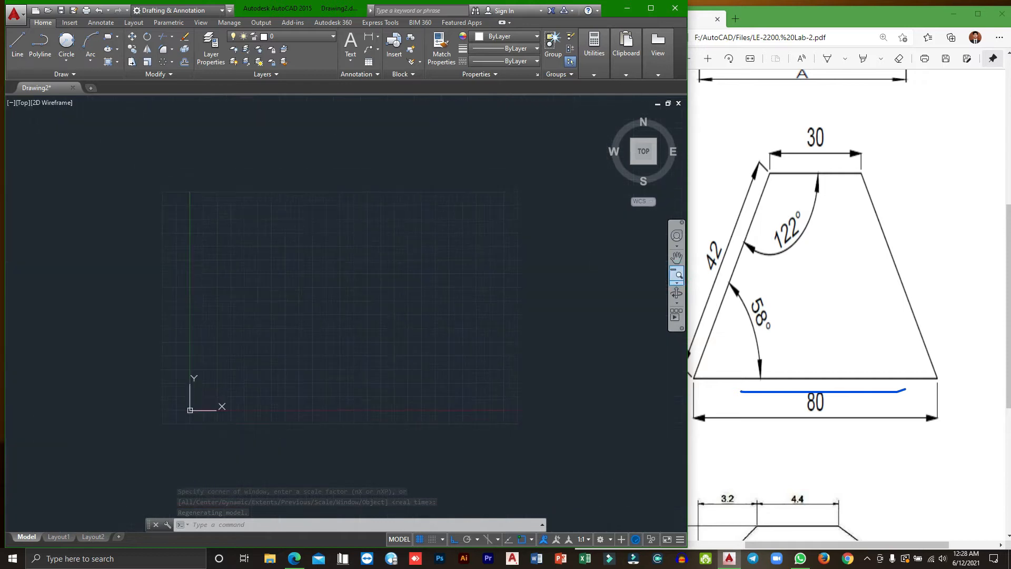
pyautogui.moveTo(524, 226); pyautogui.dragTo(350, 335, button='middle')
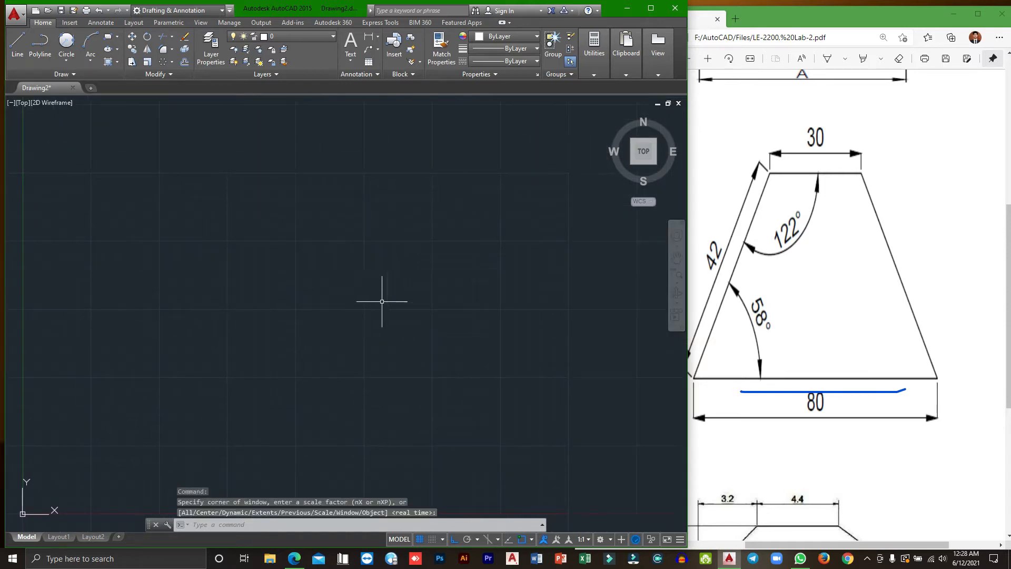
pyautogui.click(125, 232)
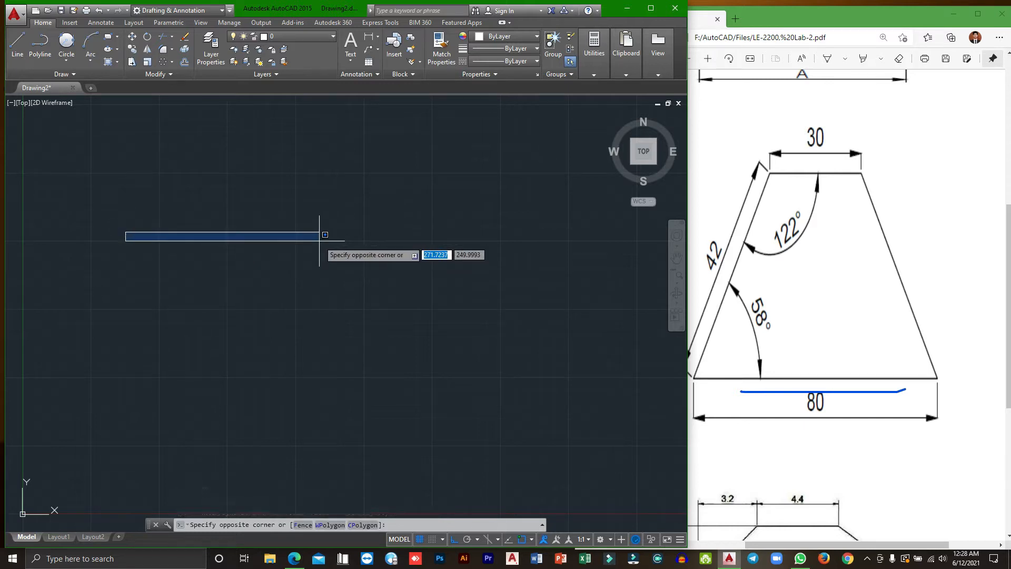
pyautogui.press('Escape')
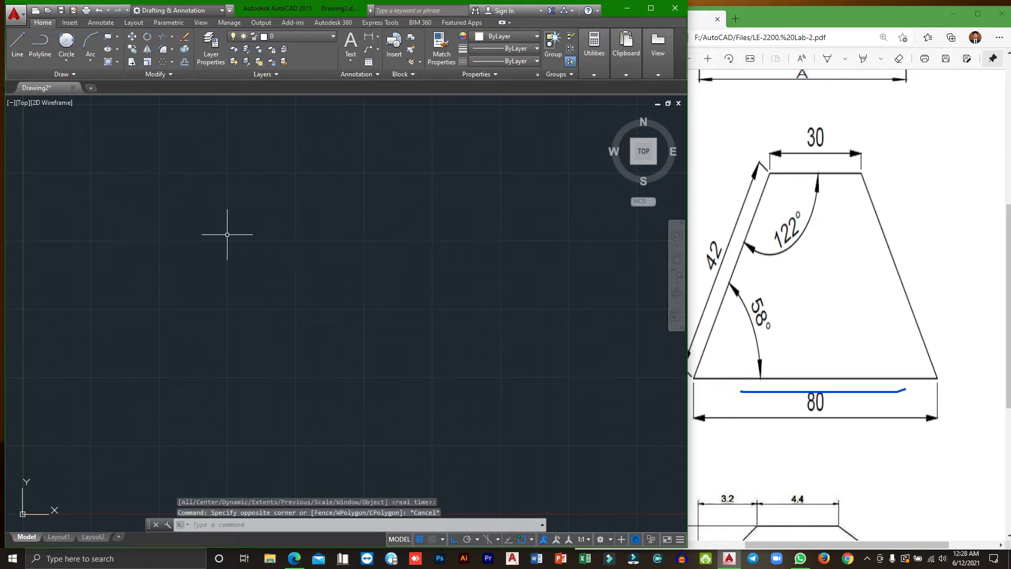
# - Draw the trapezoid's horizontal base line 80 units long, starting in the lower left part of the drawing area
pyautogui.click(19, 46)
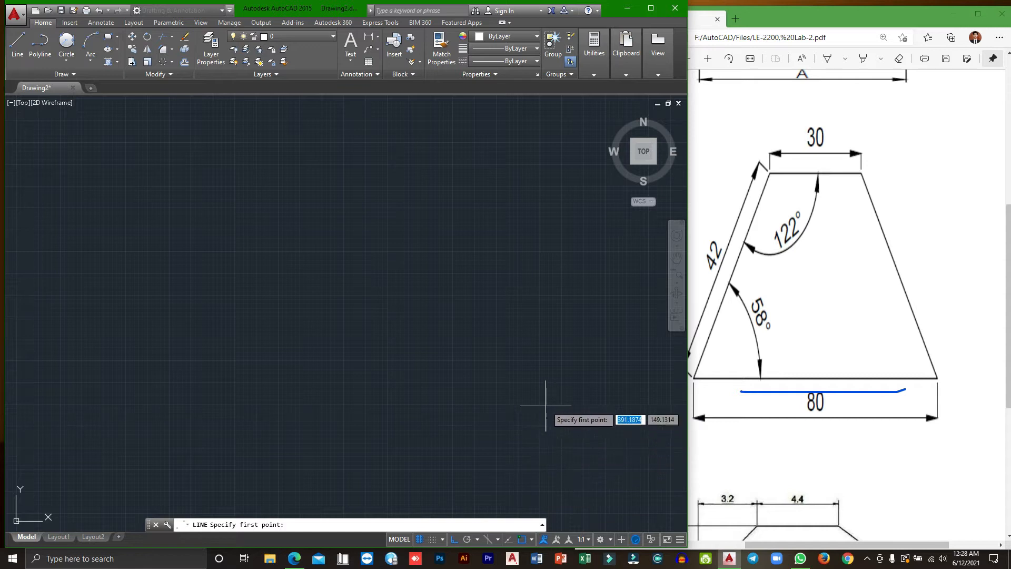
pyautogui.moveTo(812, 546); pyautogui.dragTo(803, 546)
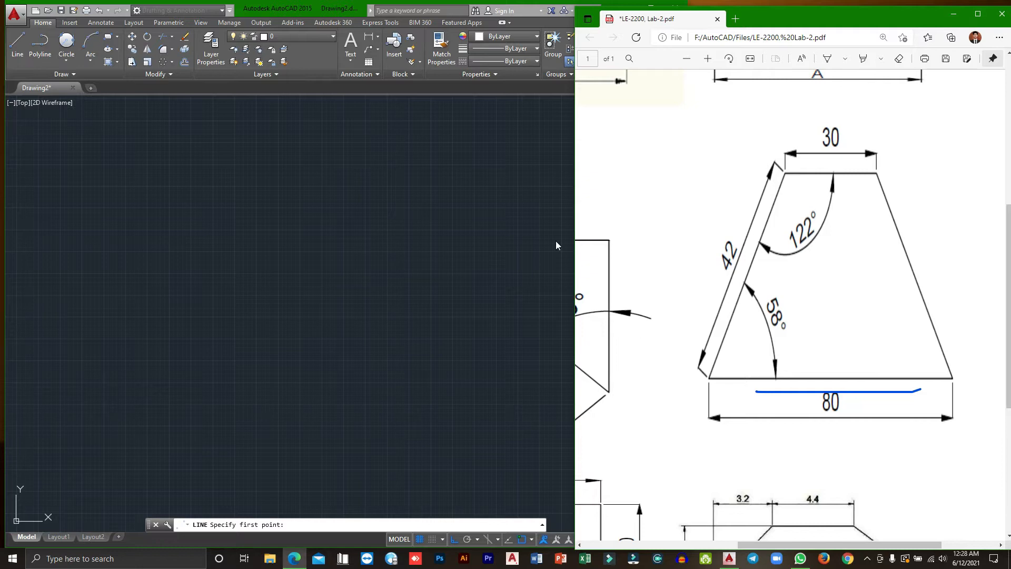
pyautogui.click(292, 12)
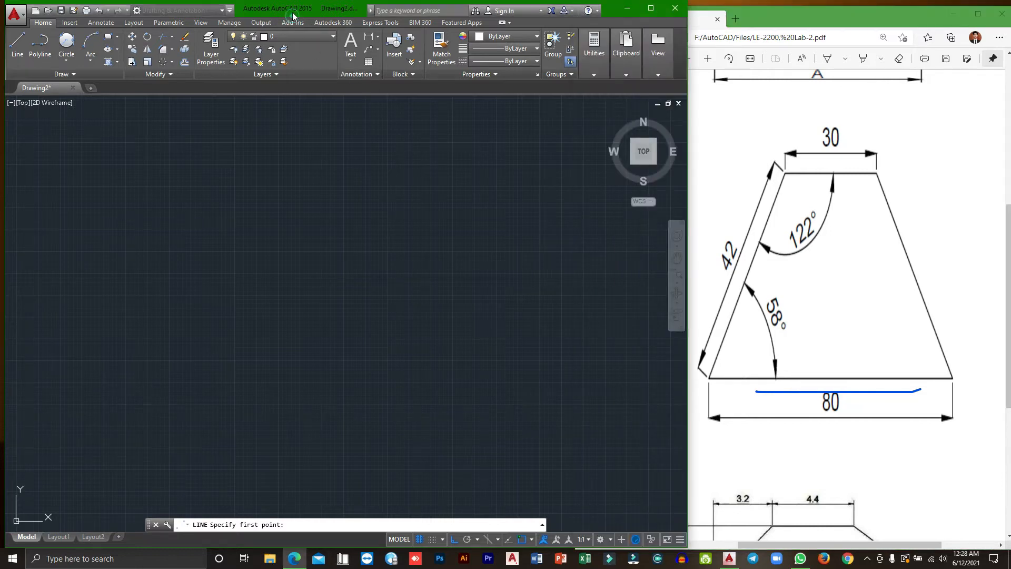
pyautogui.click(18, 44)
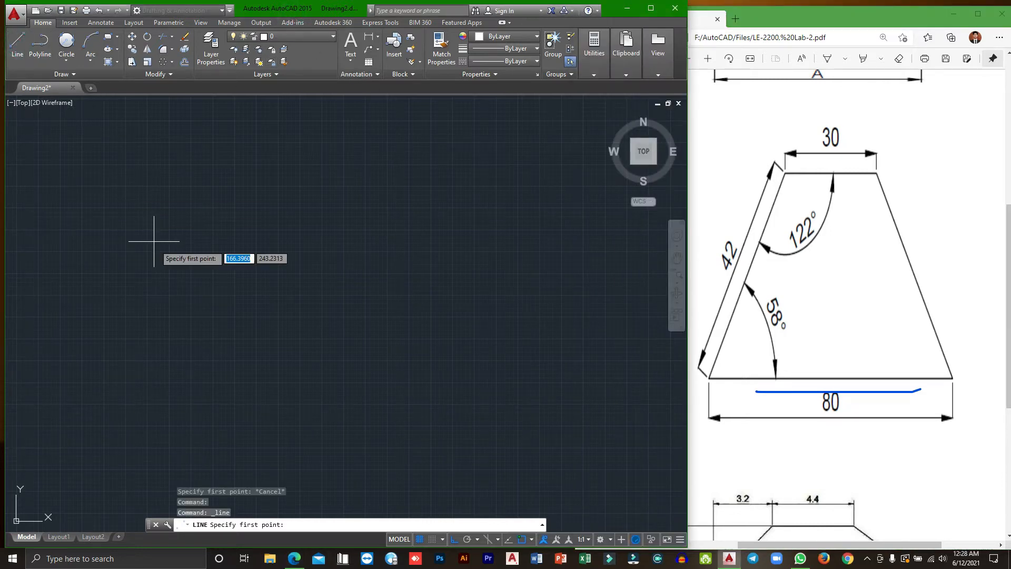
pyautogui.click(152, 398)
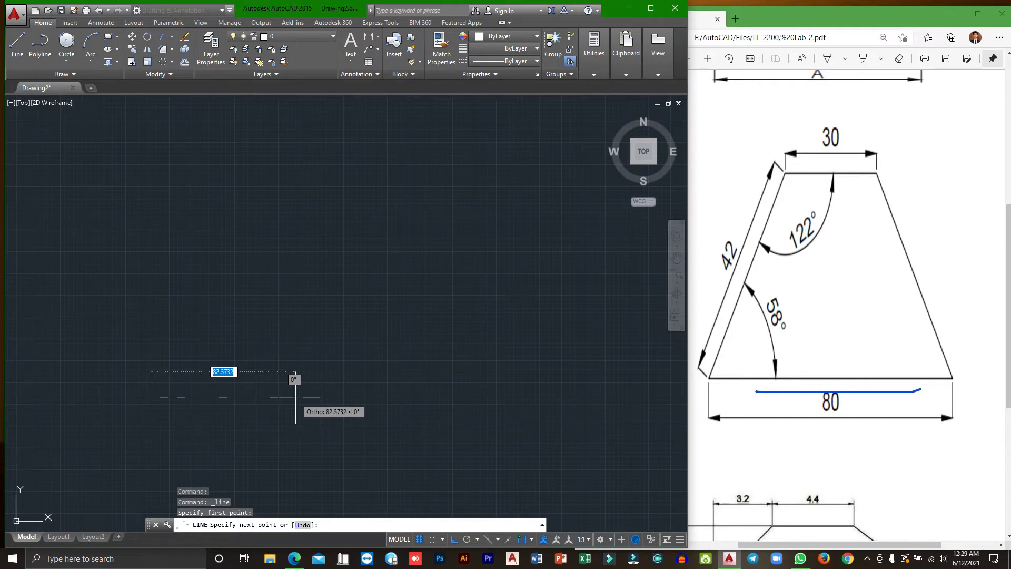
pyautogui.write('80')
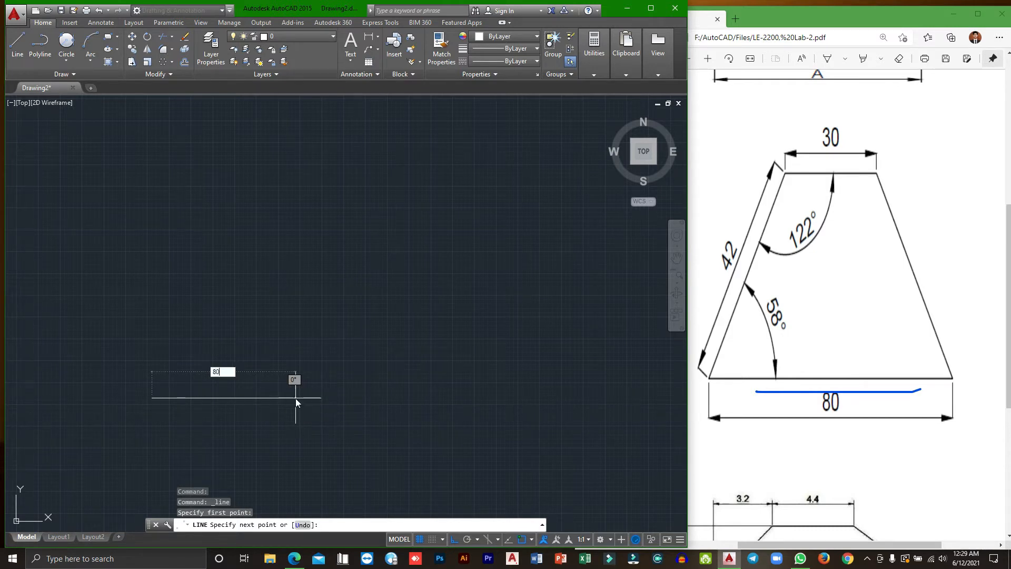
pyautogui.press('Return')
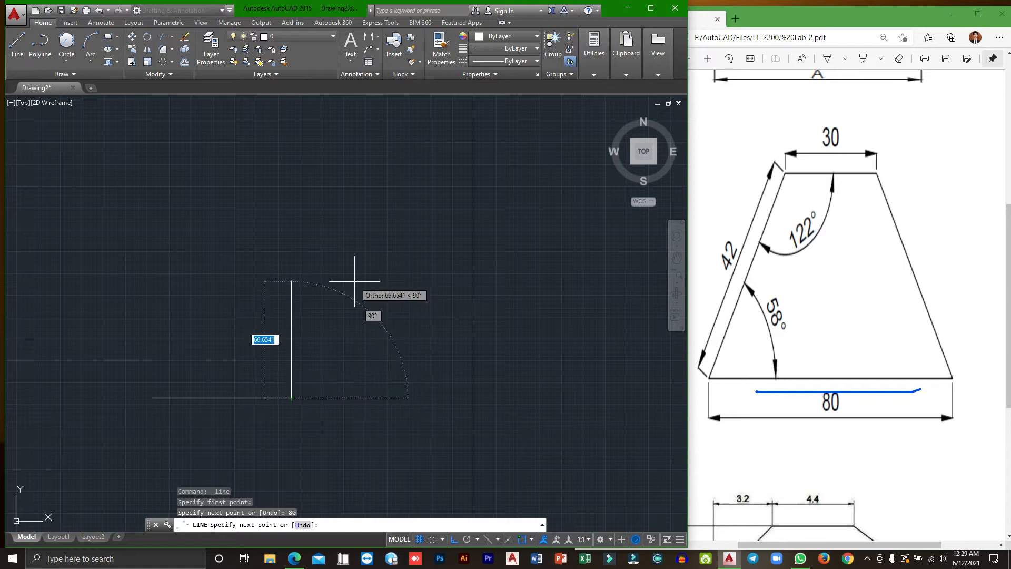
pyautogui.press('Escape')
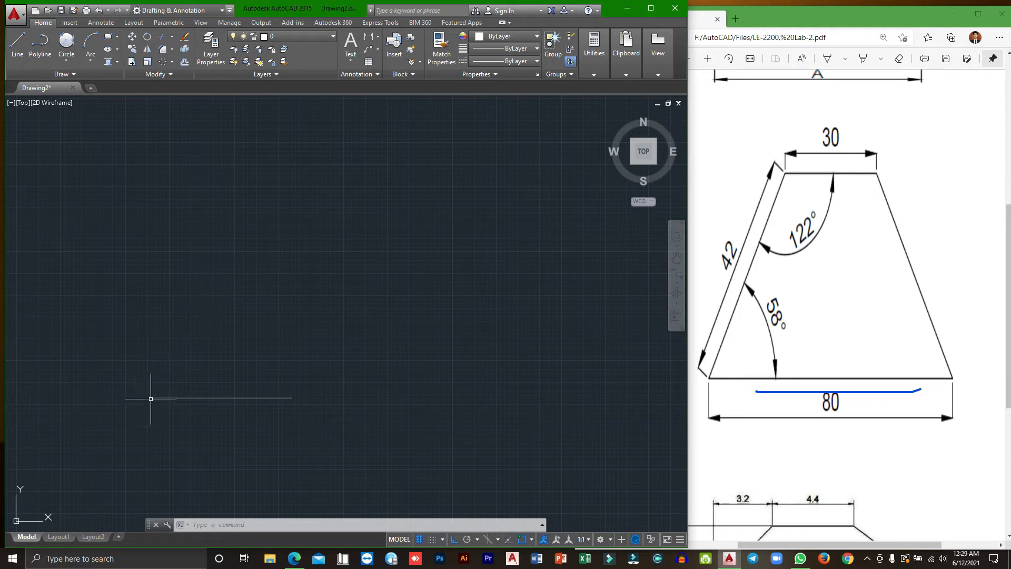
# - With Ortho mode off, draw the trapezoid's slanted side from the base line's left endpoint, 42 units long at 58°
pyautogui.click(454, 540)
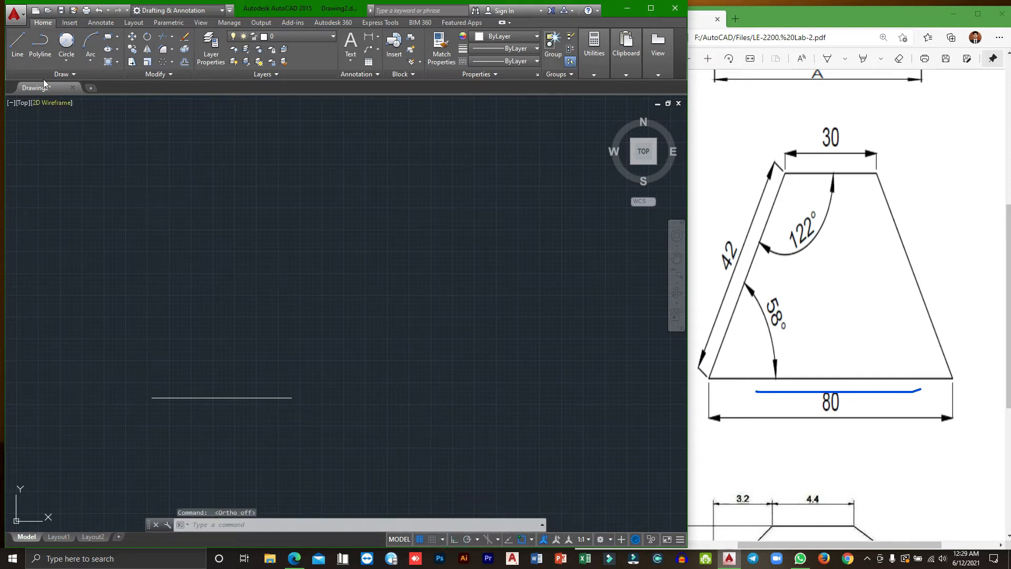
pyautogui.click(17, 43)
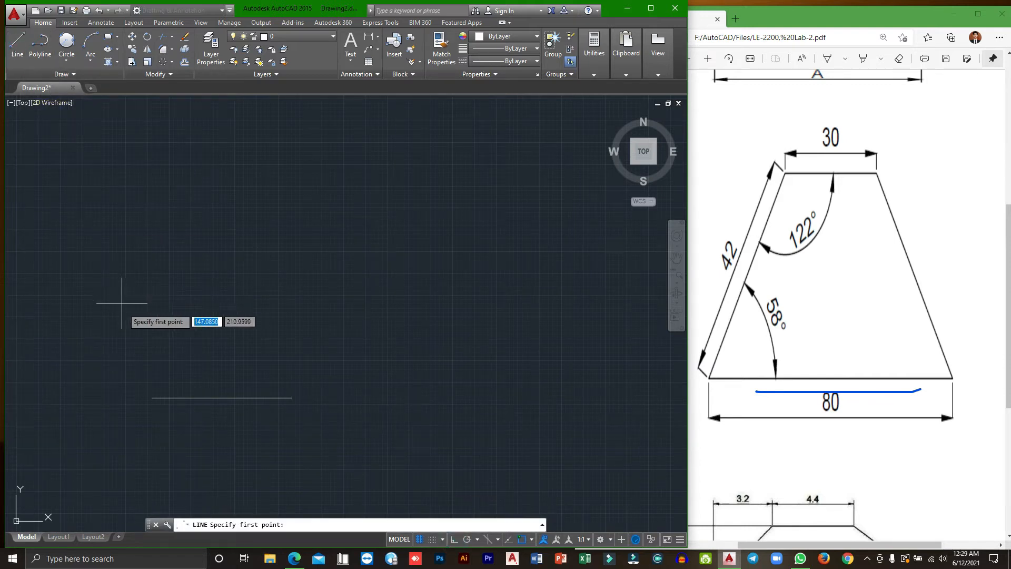
pyautogui.click(151, 397)
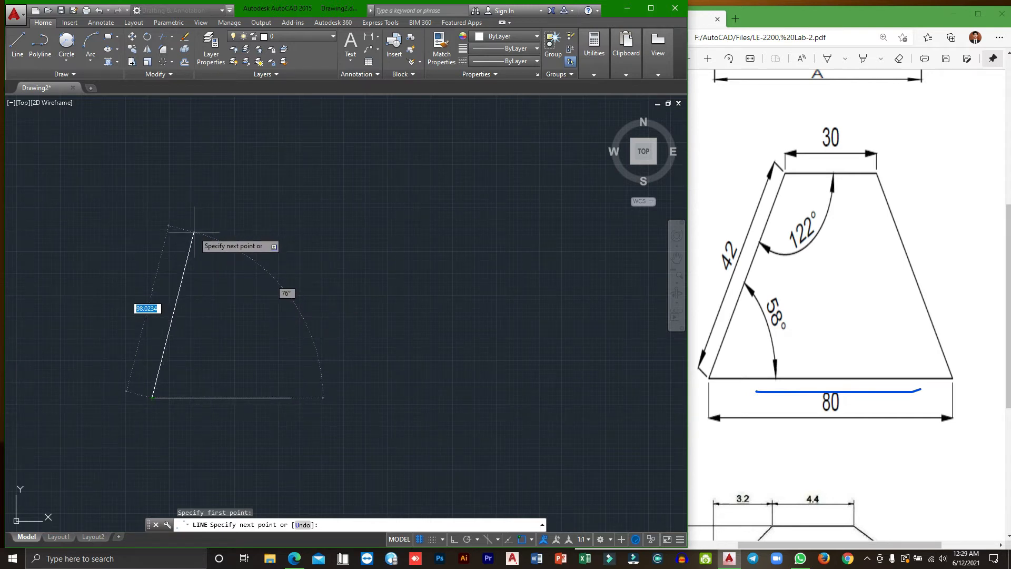
pyautogui.write('42')
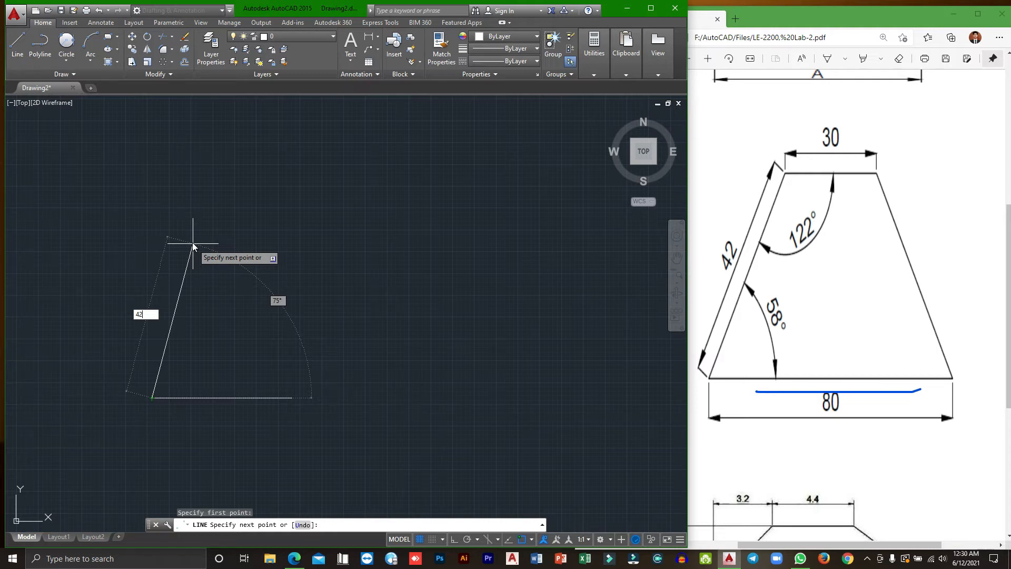
pyautogui.press('Tab')
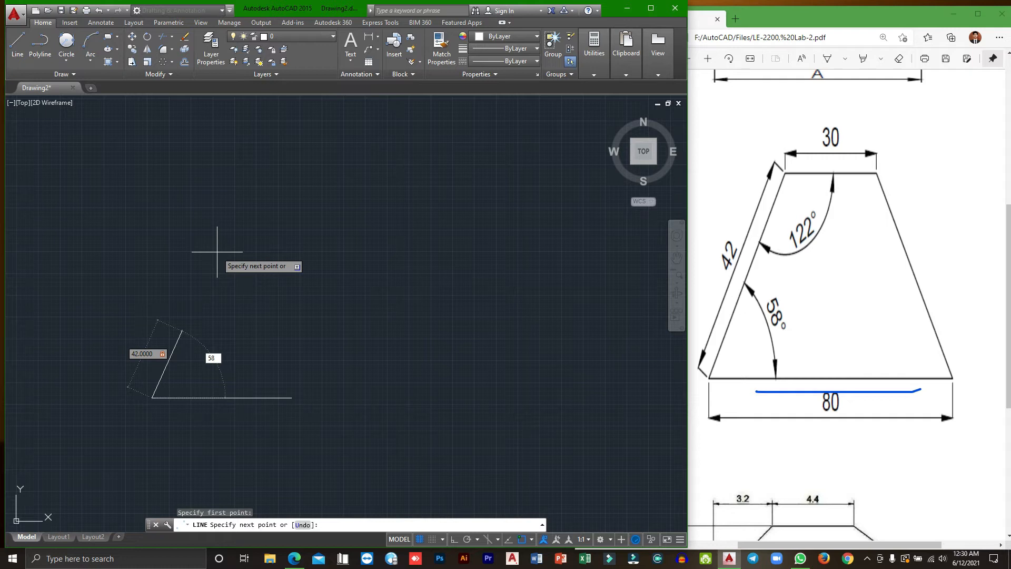
pyautogui.press('Return')
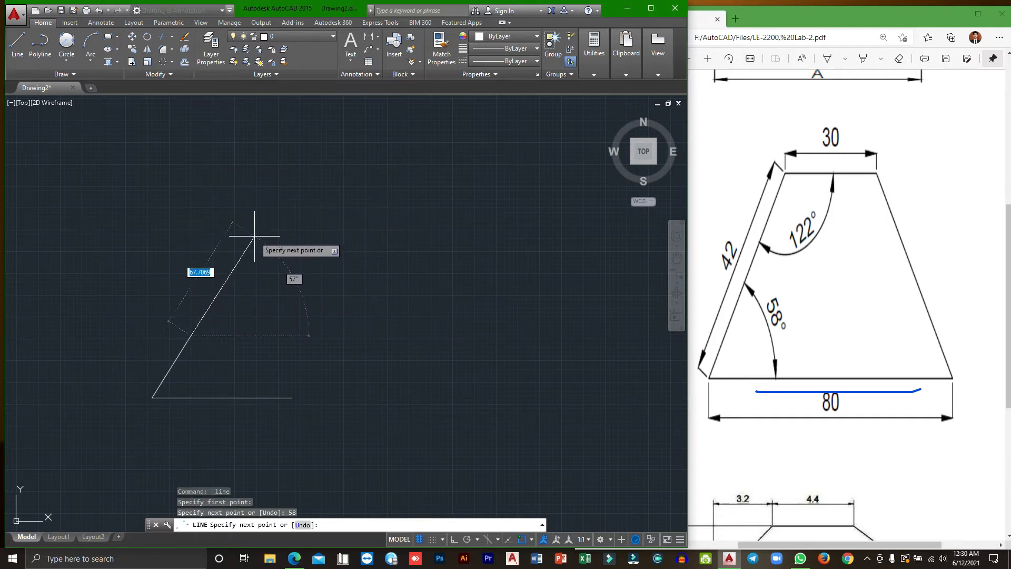
pyautogui.press('Escape')
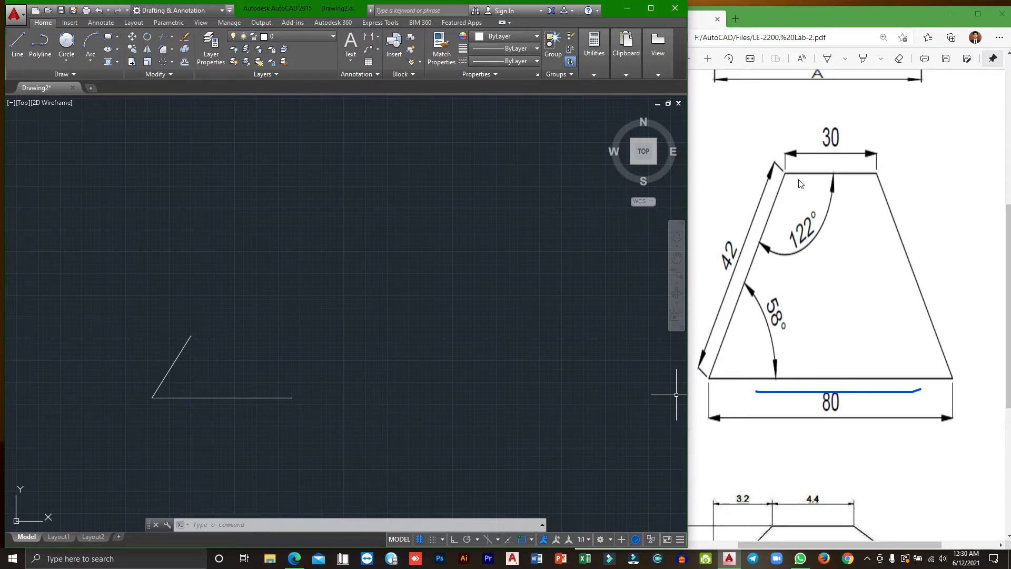
# - With Ortho mode on, draw the trapezoid's 30-unit horizontal top line to the right from the slanted side's upper endpoint
pyautogui.click(453, 539)
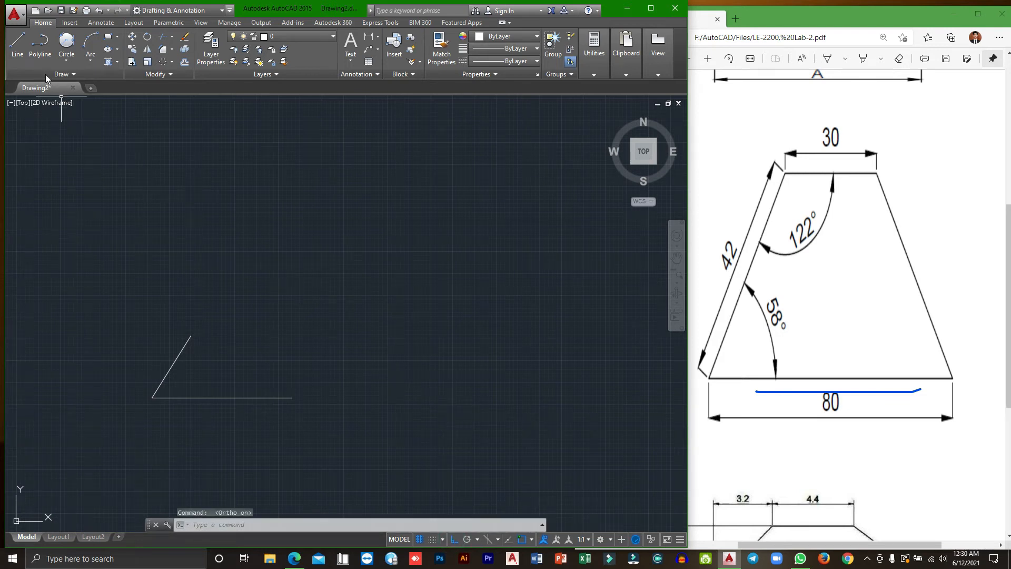
pyautogui.click(17, 51)
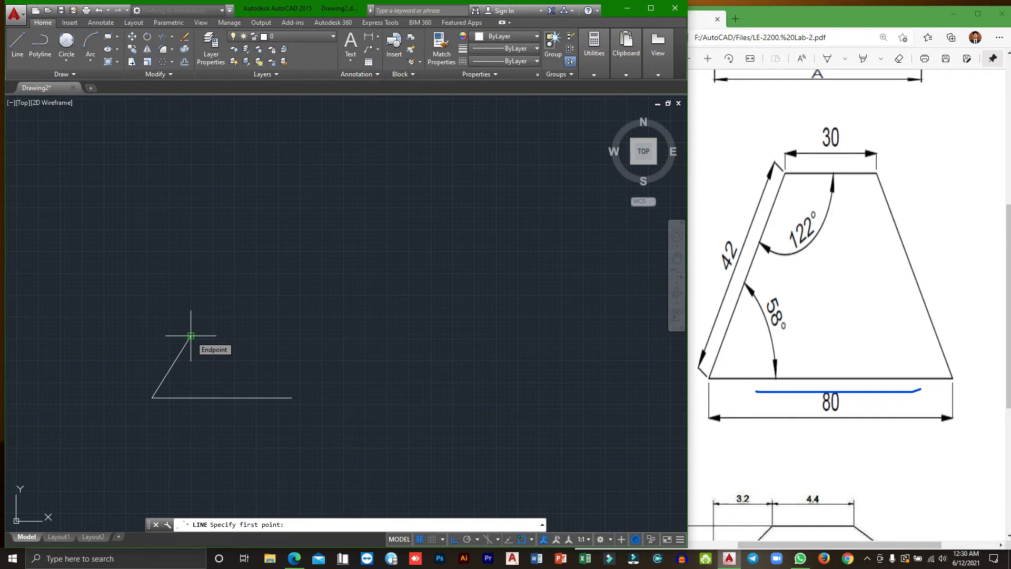
pyautogui.scroll(5, 194, 337)
pyautogui.scroll(-2, 214, 370)
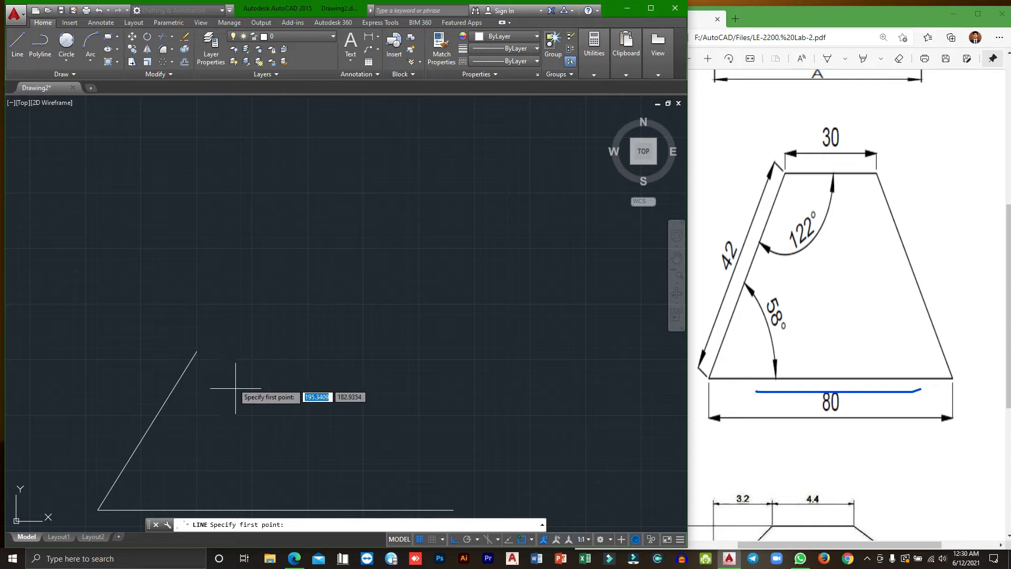
pyautogui.moveTo(233, 378); pyautogui.dragTo(233, 379, button='middle')
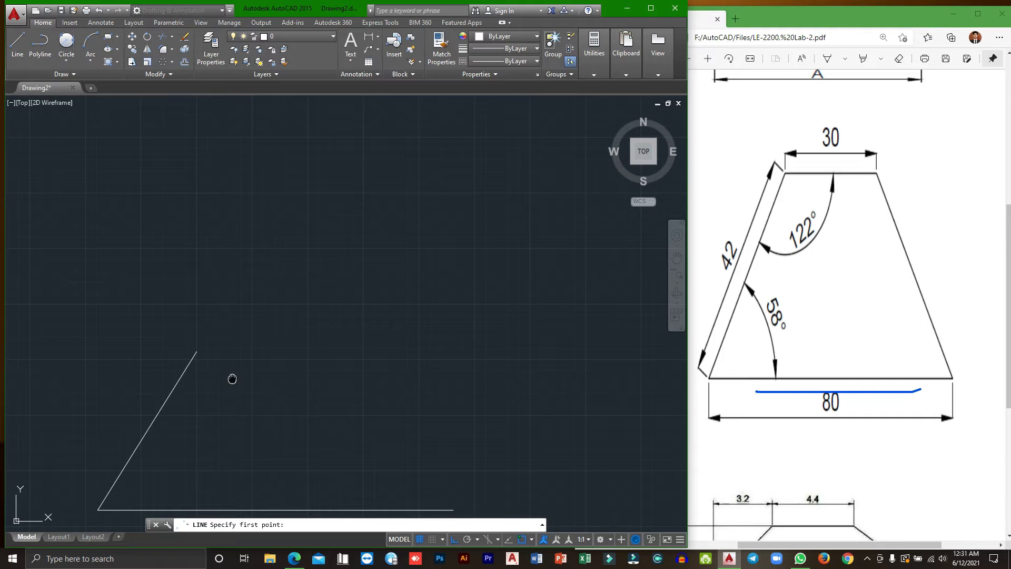
pyautogui.moveTo(232, 378); pyautogui.dragTo(235, 252, button='middle')
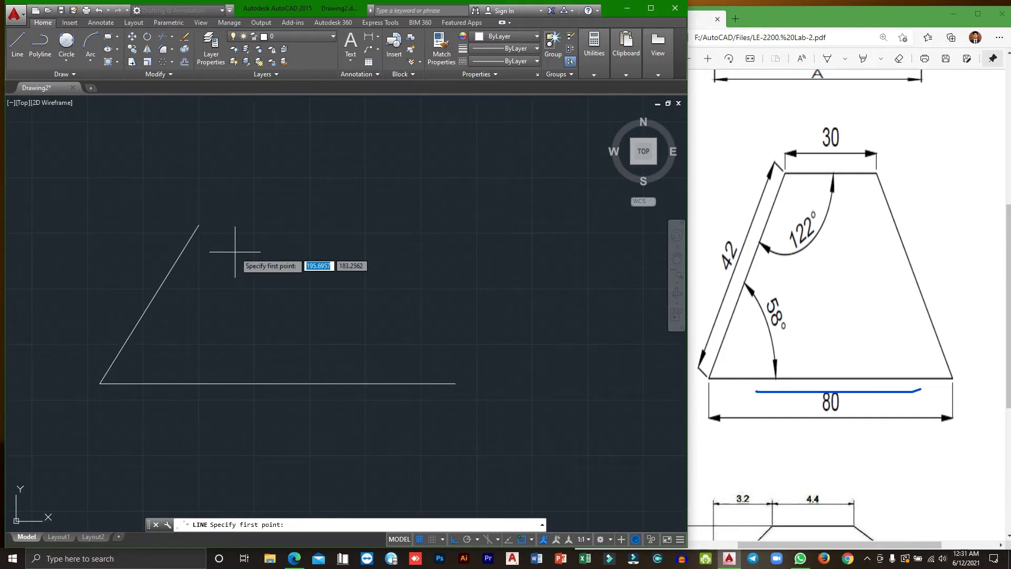
pyautogui.click(19, 52)
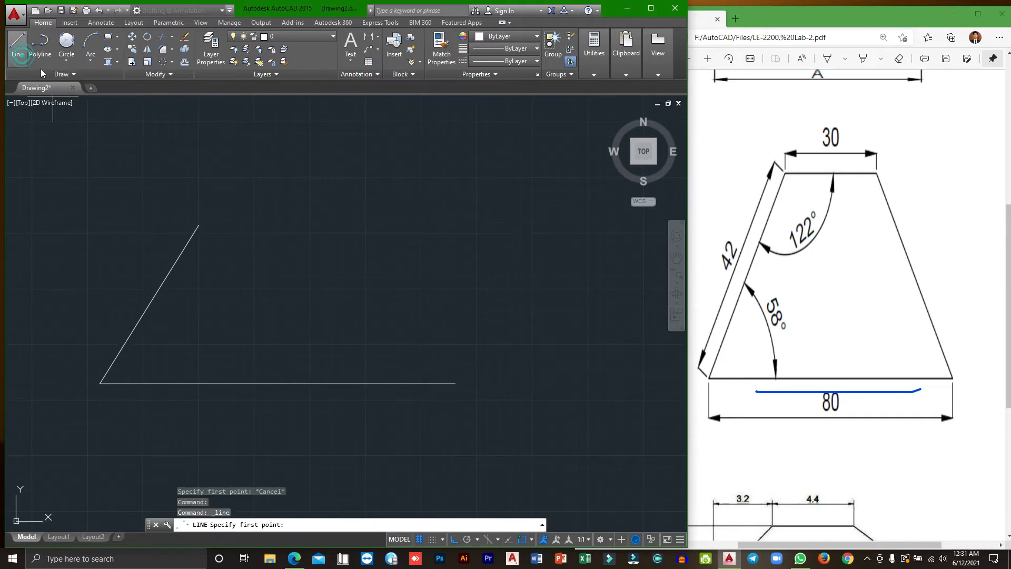
pyautogui.click(199, 225)
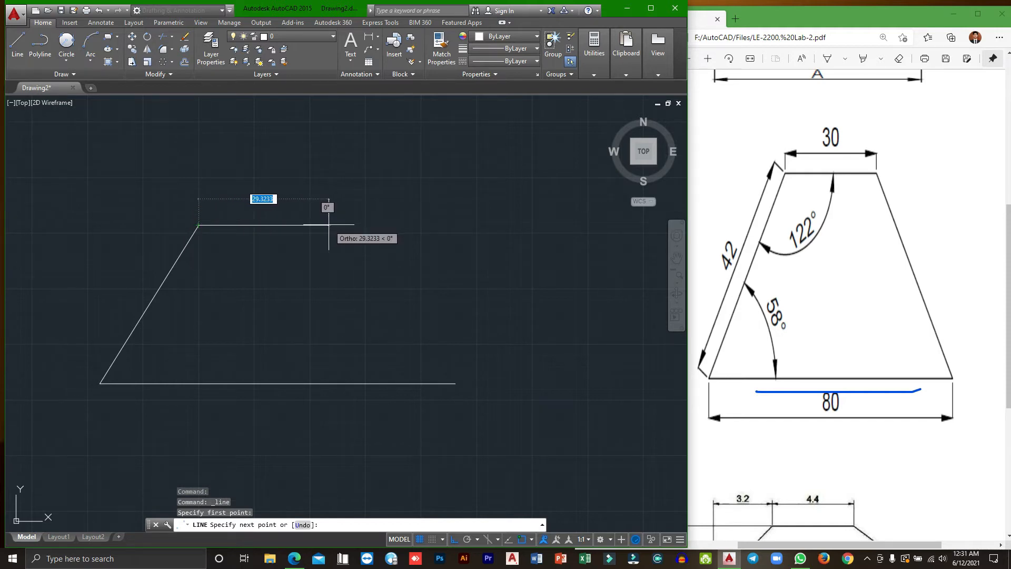
pyautogui.write('30')
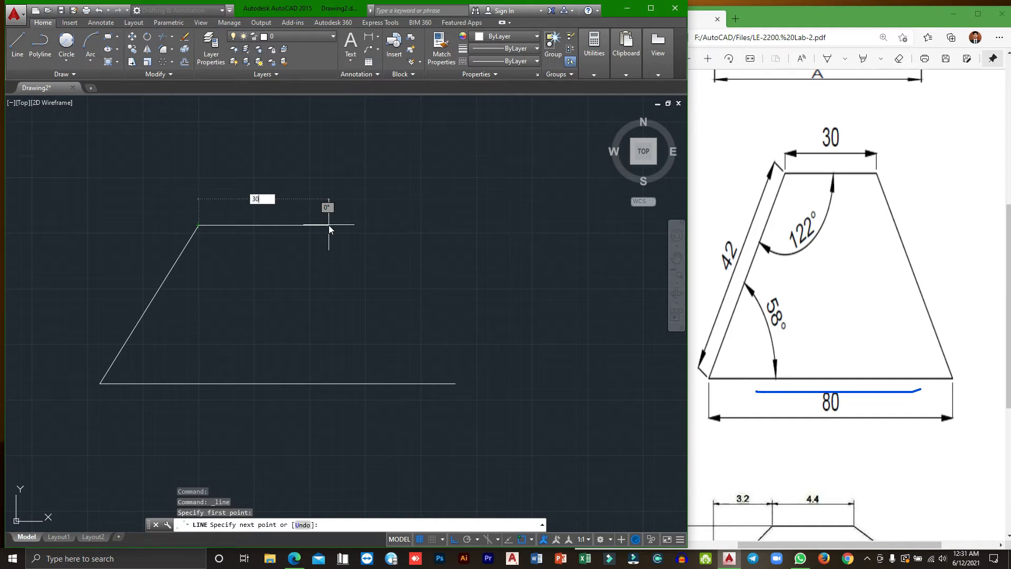
pyautogui.press('Return')
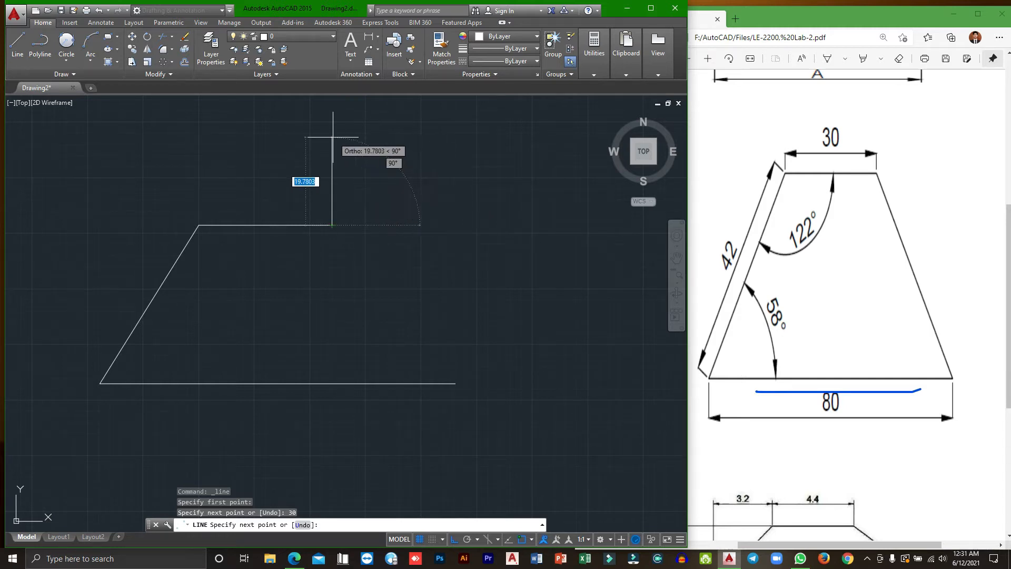
pyautogui.press('Escape')
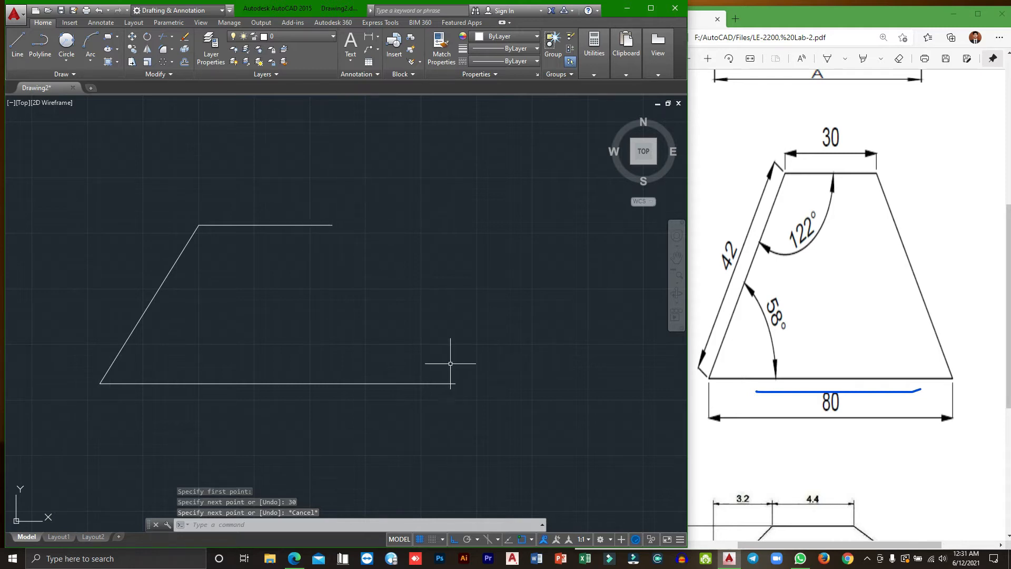
# - With Ortho mode off, close the trapezoid with a line from the top line's right endpoint to the base's right endpoint
pyautogui.click(455, 541)
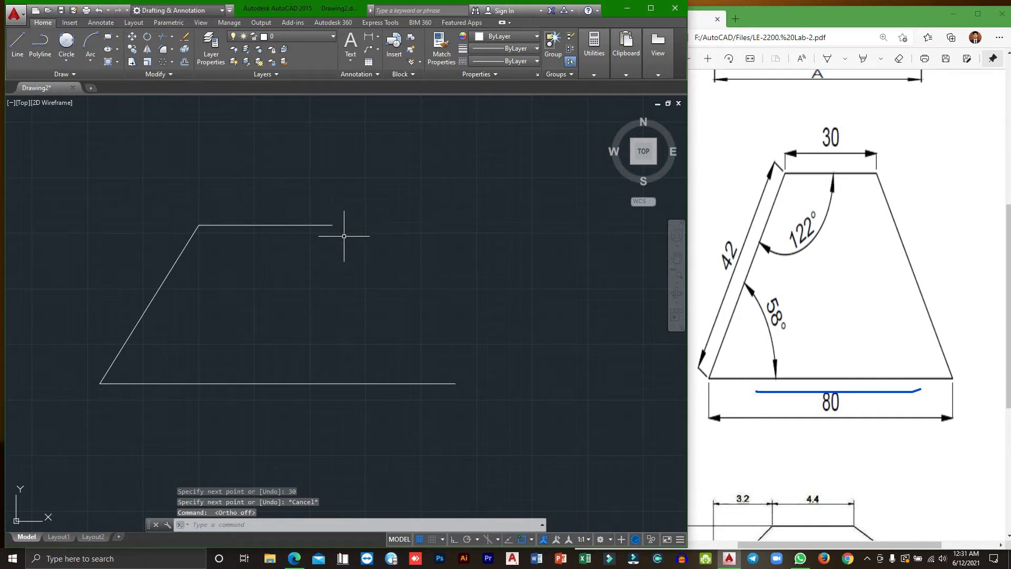
pyautogui.click(17, 48)
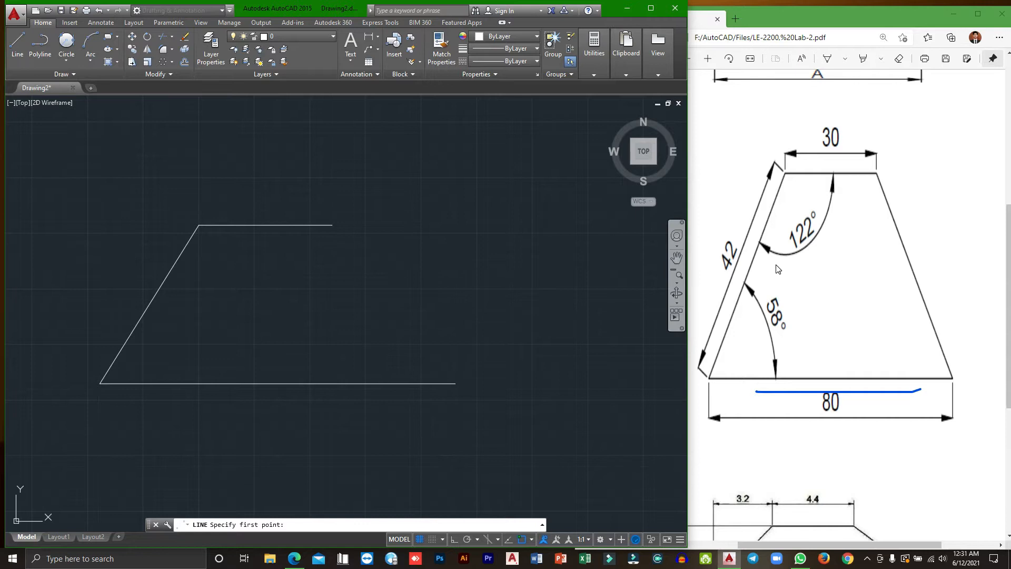
pyautogui.click(333, 224)
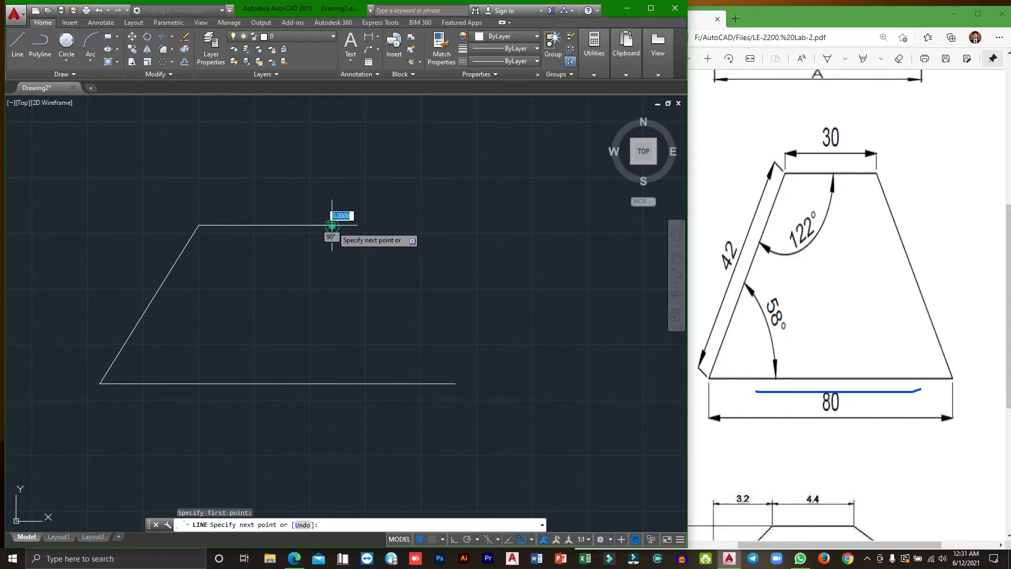
pyautogui.click(454, 384)
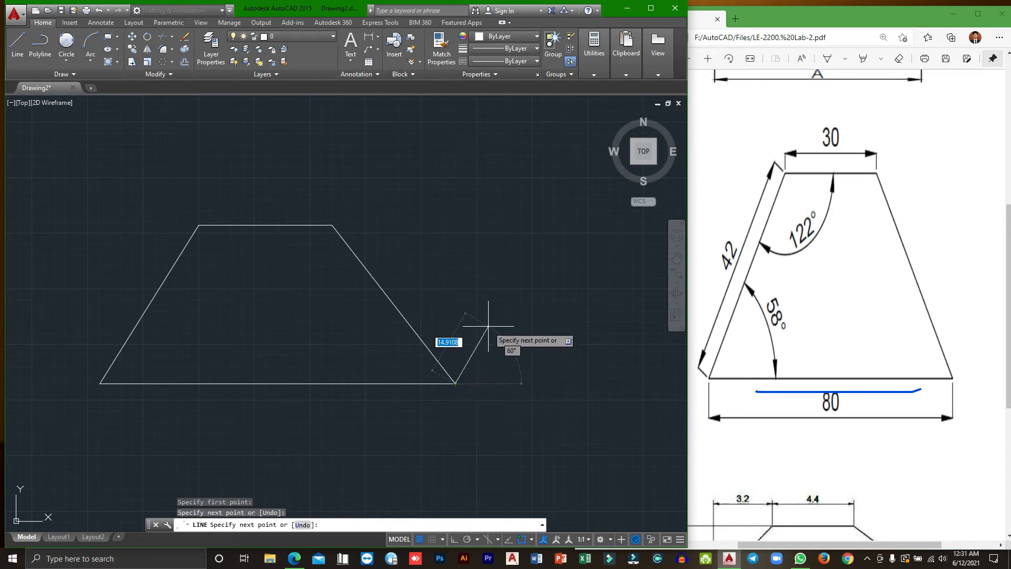
pyautogui.press('Escape')
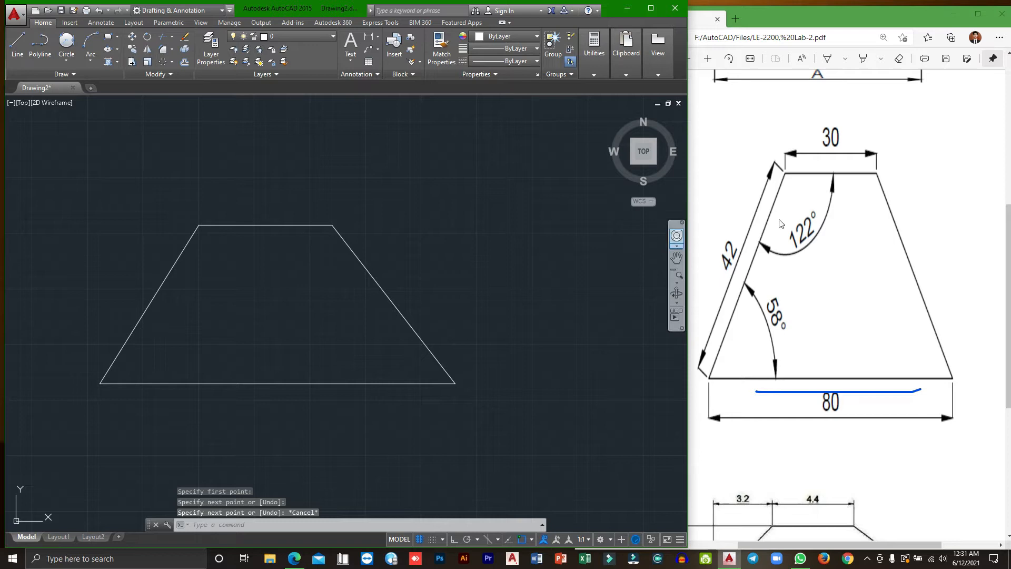
# - Switch to the lab PDF, trace along the 122° angle arc with the blue pen, and return to AutoCAD
pyautogui.click(827, 58)
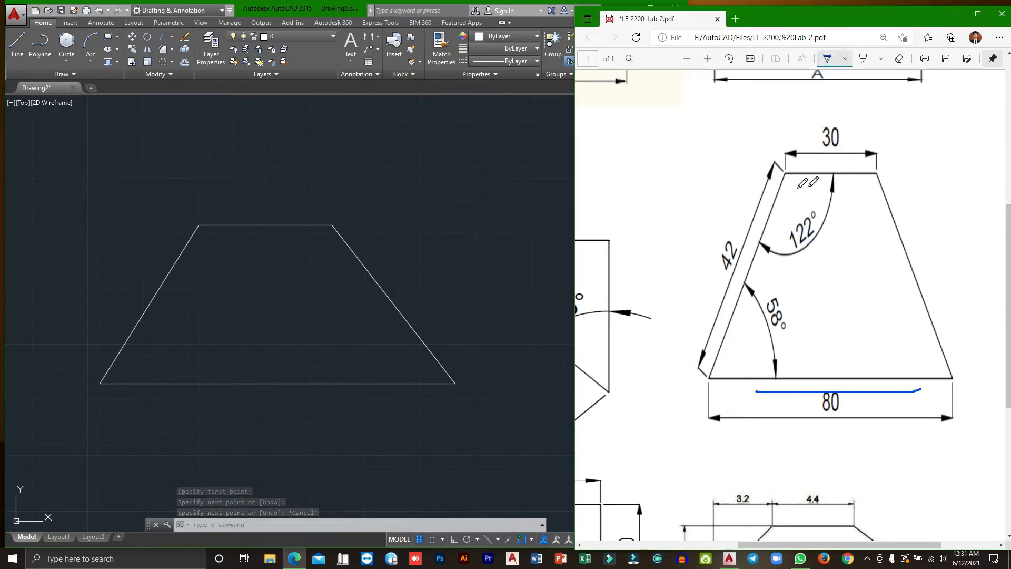
pyautogui.moveTo(765, 259)
pyautogui.mouseDown()
pyautogui.moveTo(802, 258)
pyautogui.moveTo(835, 191)
pyautogui.mouseUp()
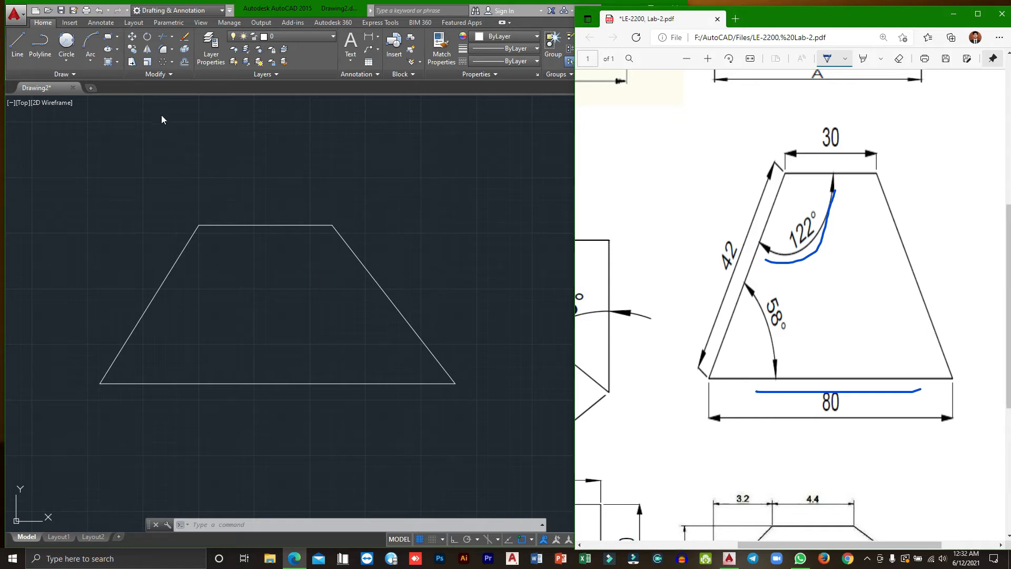
pyautogui.click(103, 28)
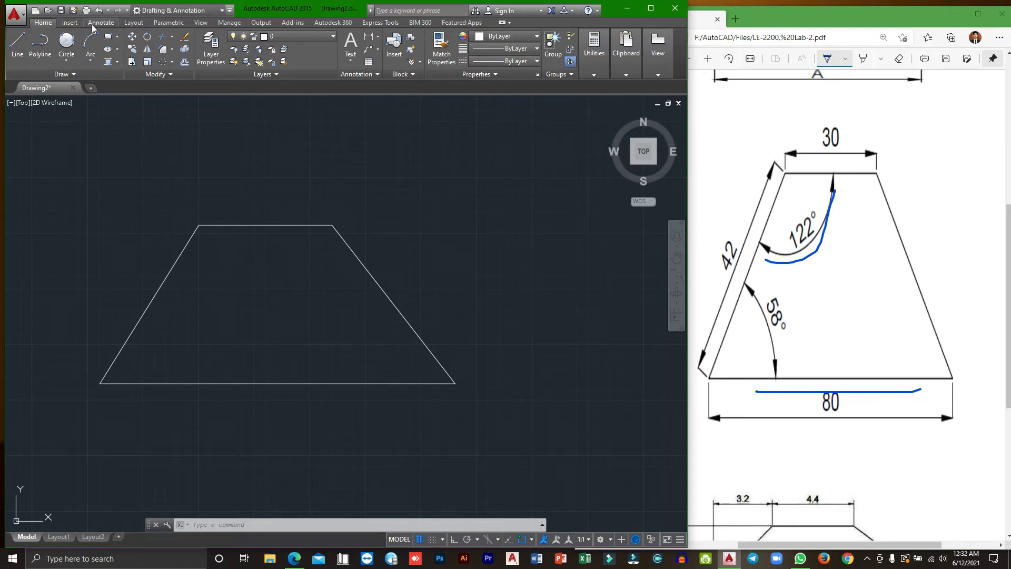
# - Add a linear dimension to the trapezoid's top edge, placing the dimension line above it
pyautogui.click(100, 23)
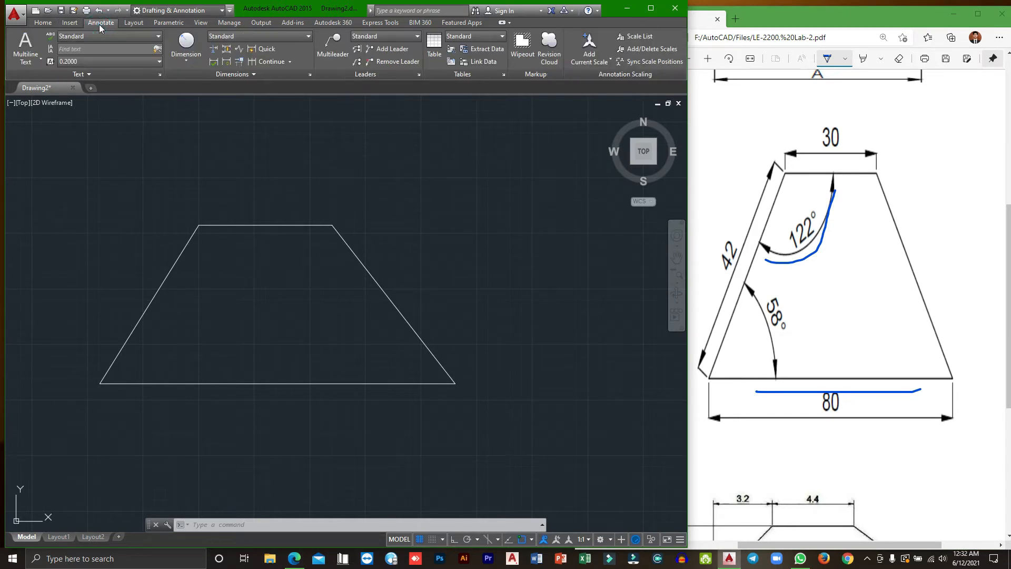
pyautogui.click(191, 46)
pyautogui.click(186, 55)
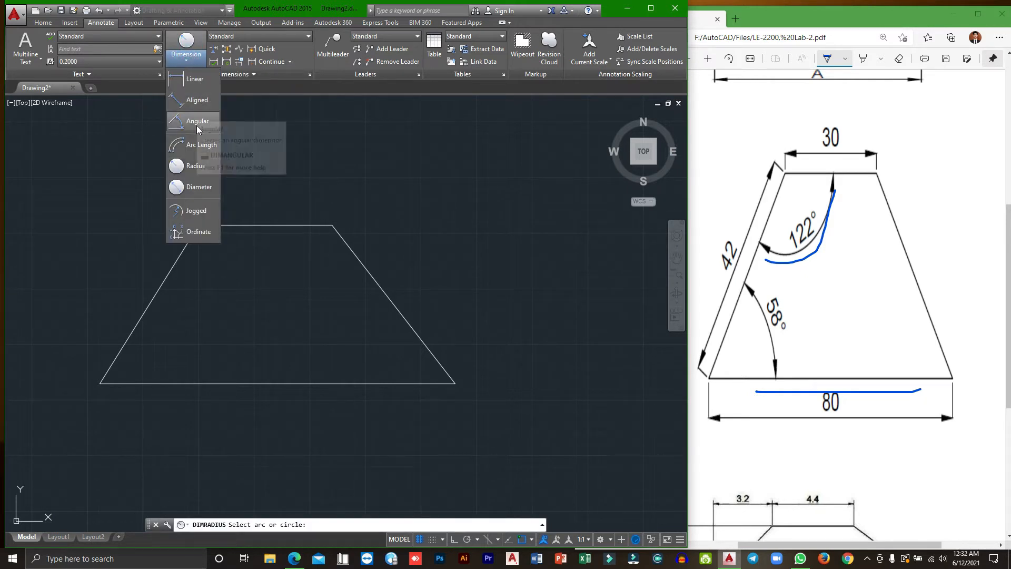
pyautogui.click(202, 85)
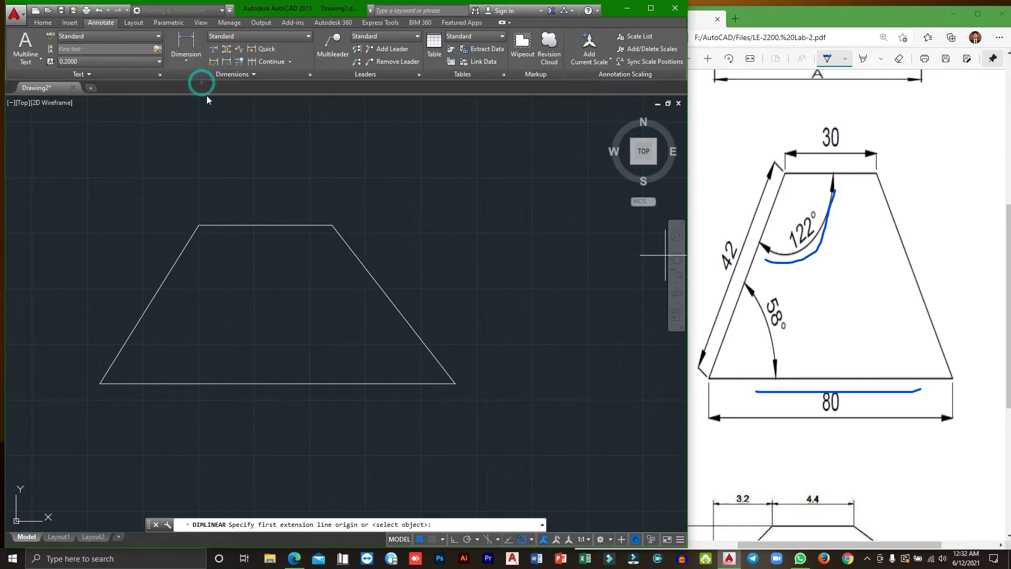
pyautogui.click(198, 225)
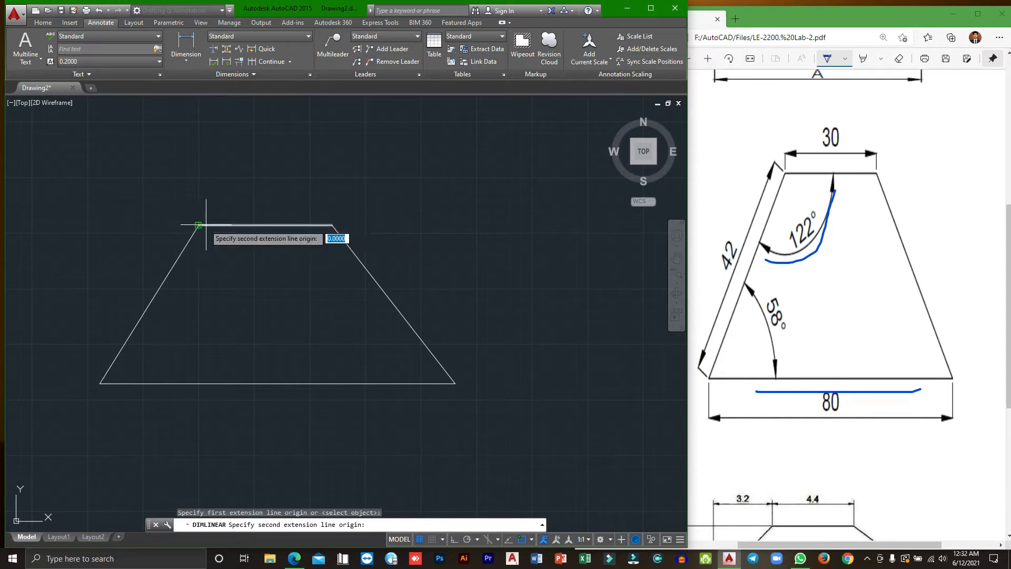
pyautogui.click(332, 225)
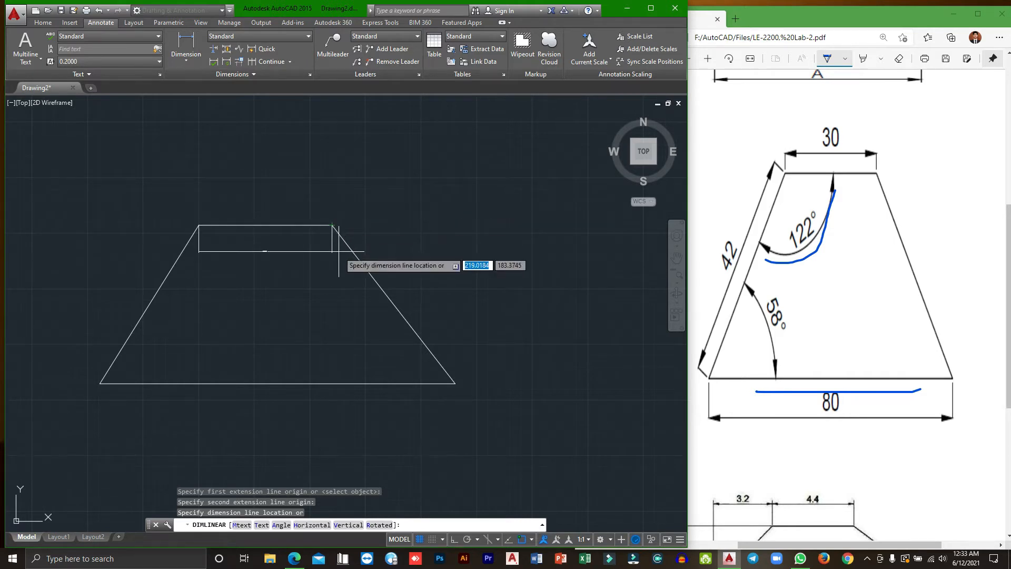
pyautogui.click(338, 186)
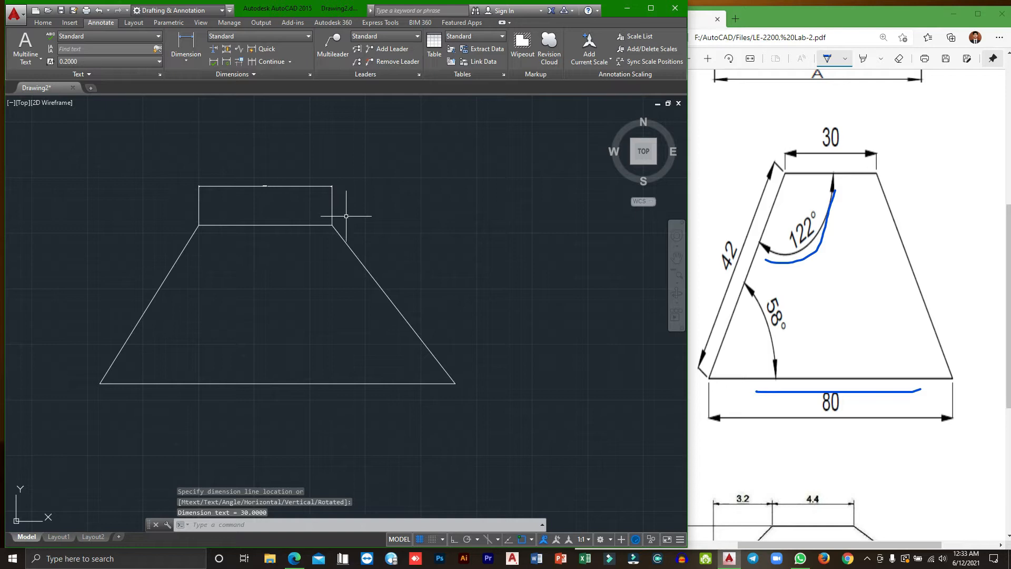
# - Modify the Standard dimension style to a text height of 2 and set it as the current style
pyautogui.scroll(1, 261, 192)
pyautogui.scroll(4, 262, 192)
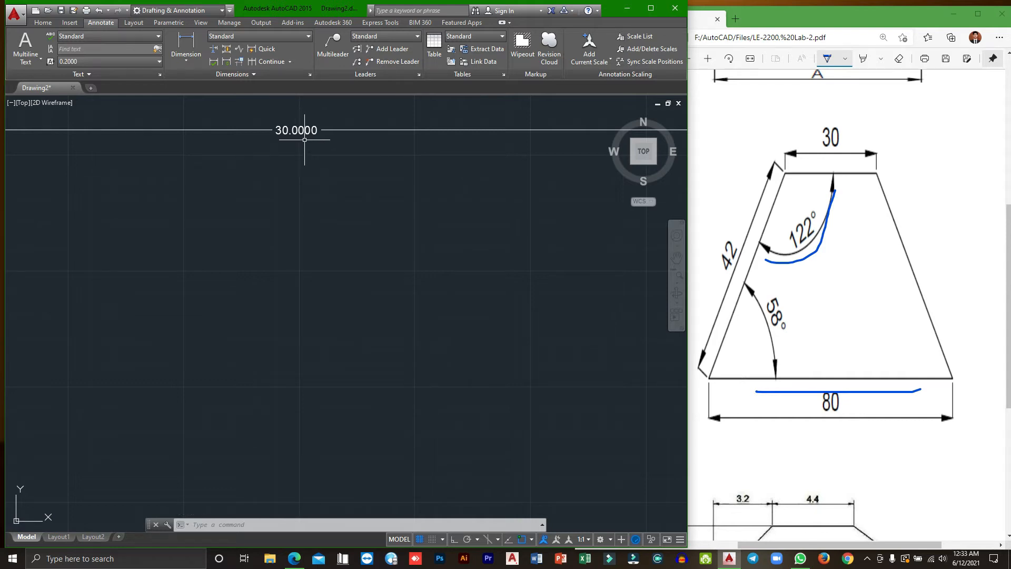
pyautogui.scroll(-6, 305, 139)
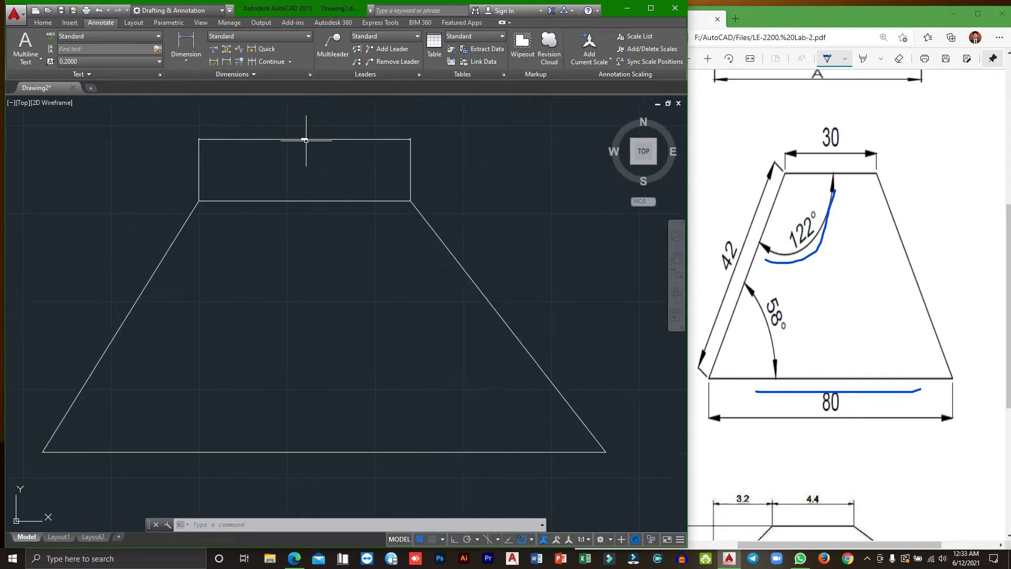
pyautogui.click(223, 524)
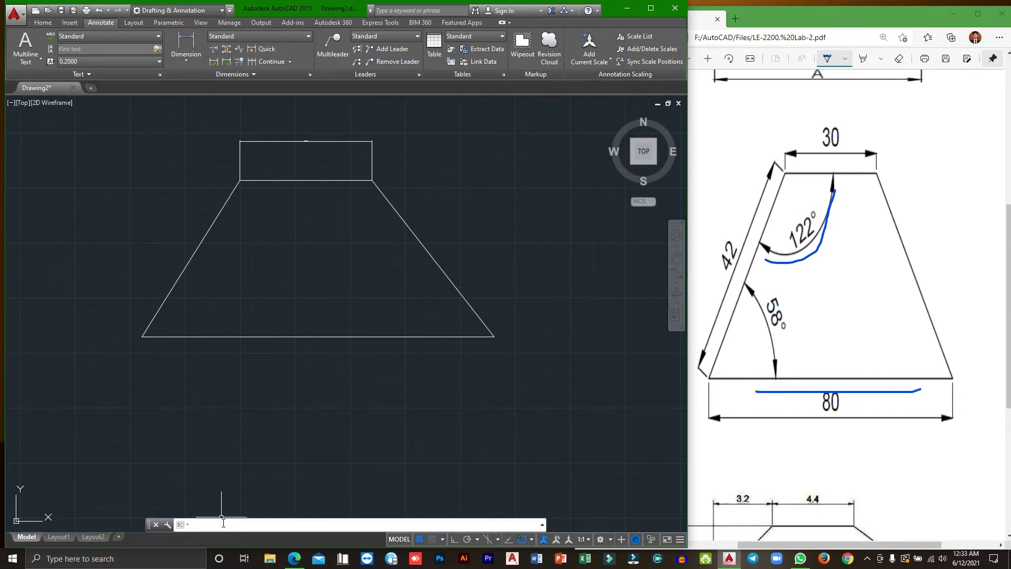
pyautogui.press('Return')
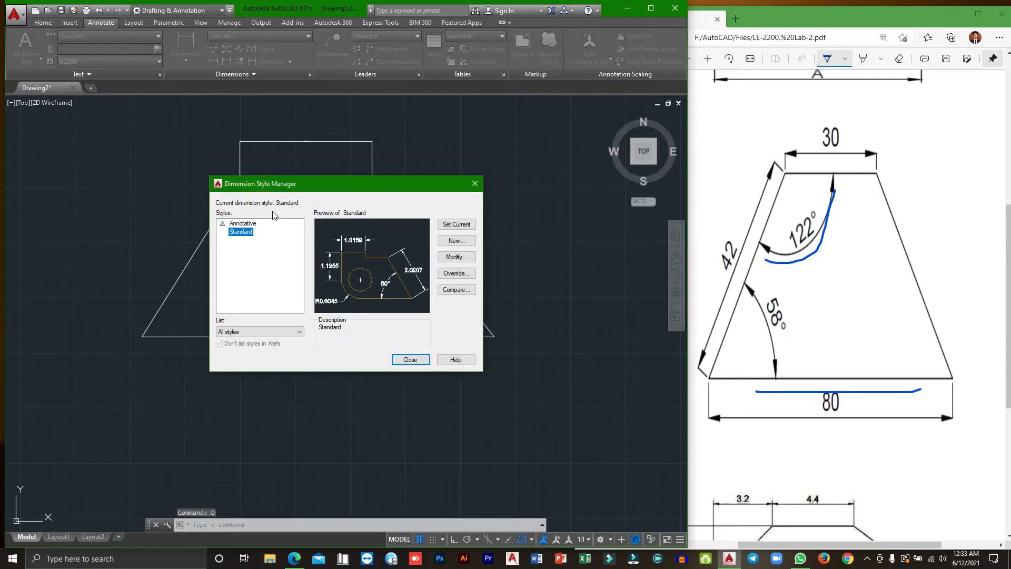
pyautogui.click(462, 262)
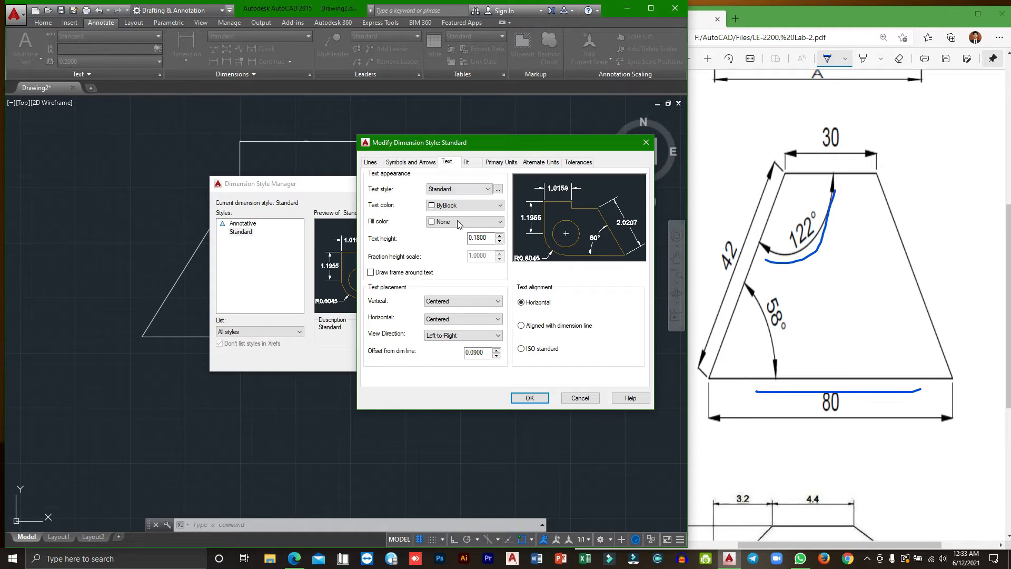
pyautogui.click(488, 237)
pyautogui.moveTo(488, 237); pyautogui.dragTo(464, 238)
pyautogui.write('2')
pyautogui.click(535, 396)
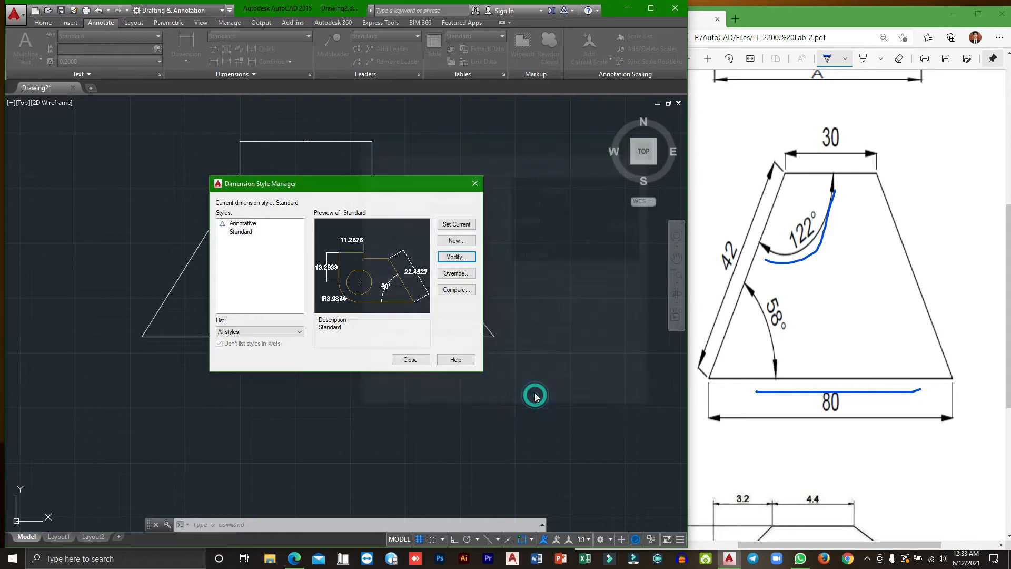
pyautogui.click(469, 226)
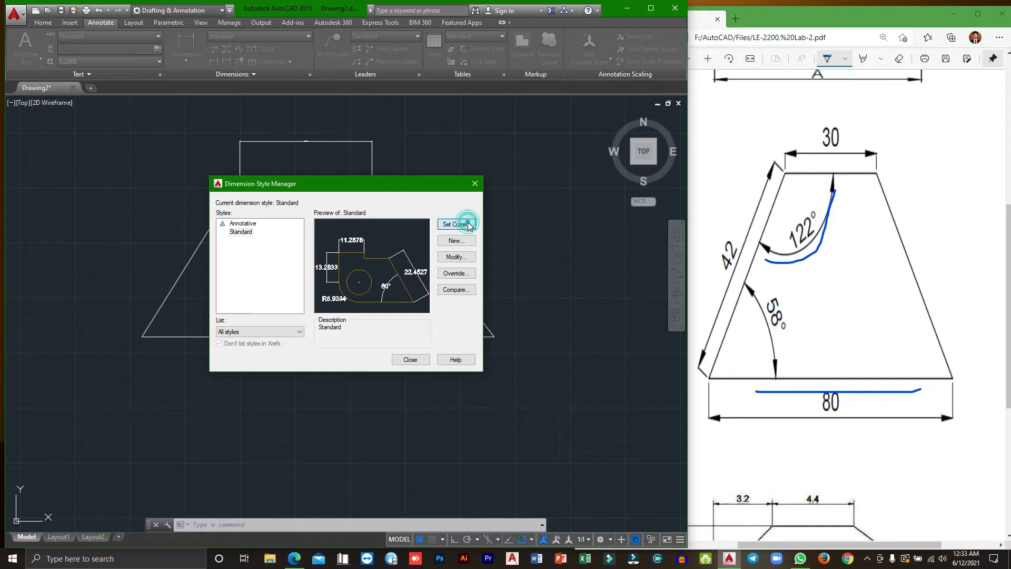
pyautogui.click(410, 359)
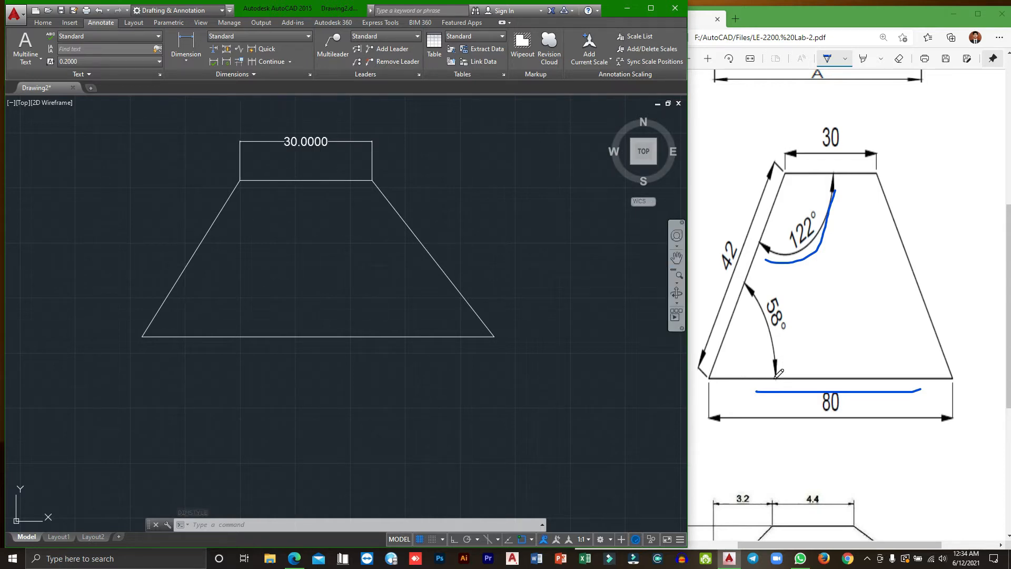
# - Add a linear dimension between the endpoints of the trapezoid's base, placing the dimension line below it
pyautogui.click(186, 56)
pyautogui.click(197, 76)
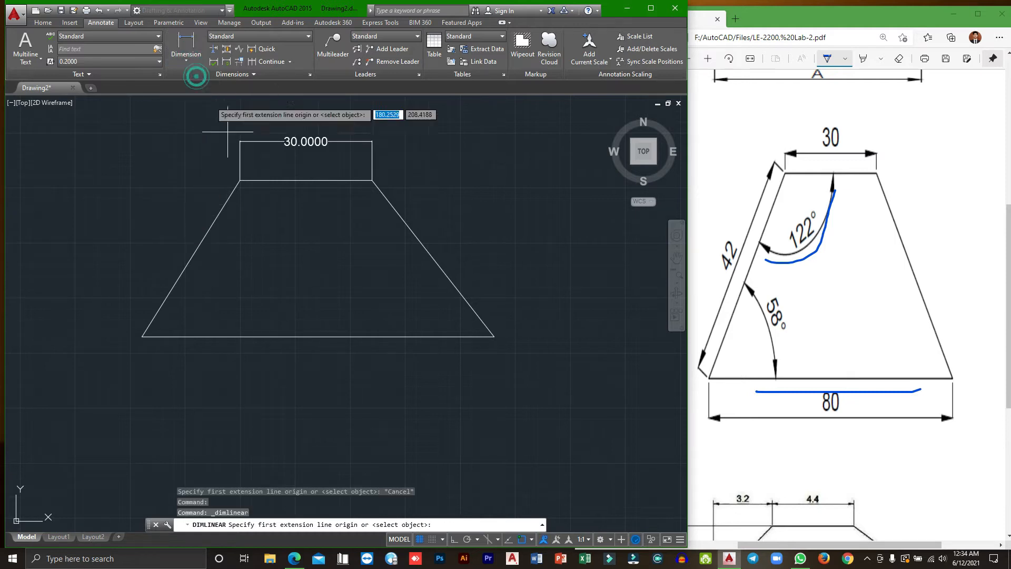
pyautogui.click(142, 336)
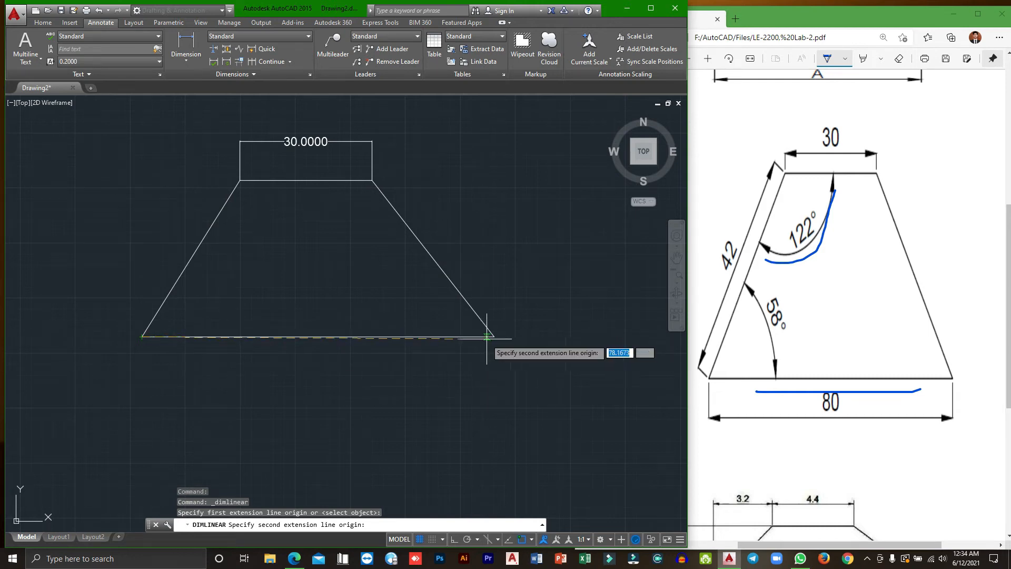
pyautogui.click(492, 336)
pyautogui.click(490, 380)
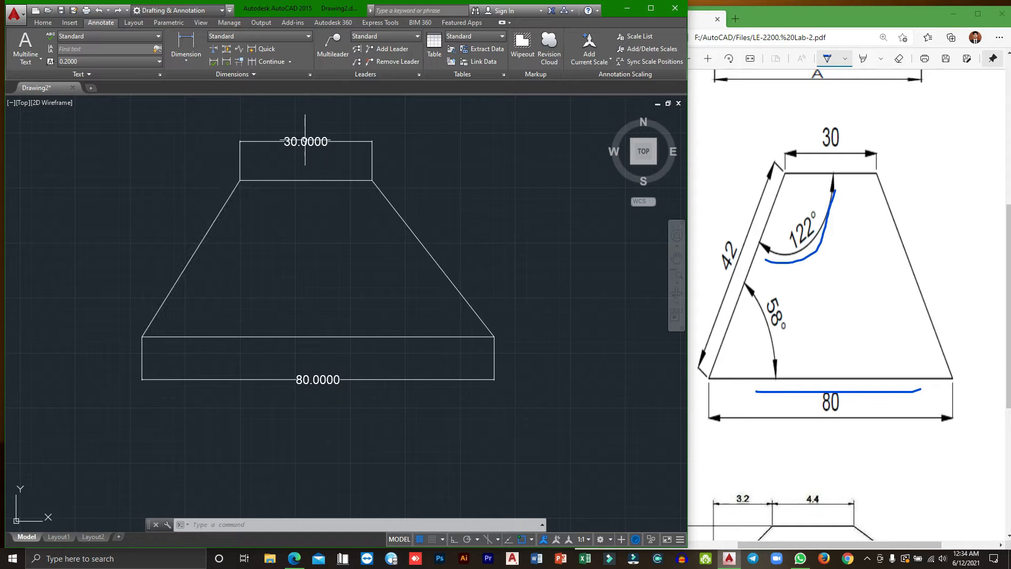
pyautogui.click(190, 61)
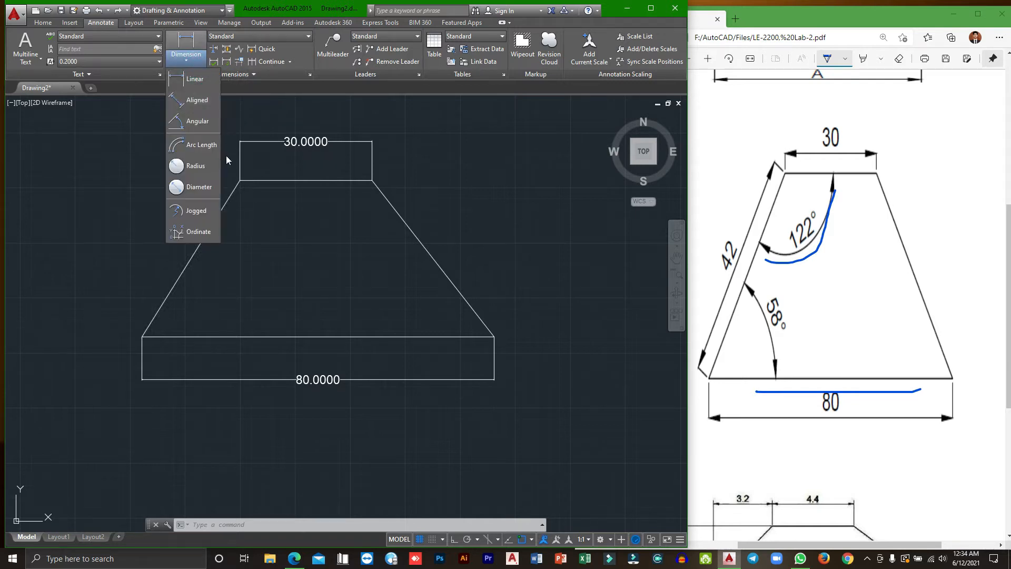
pyautogui.click(195, 79)
pyautogui.click(240, 180)
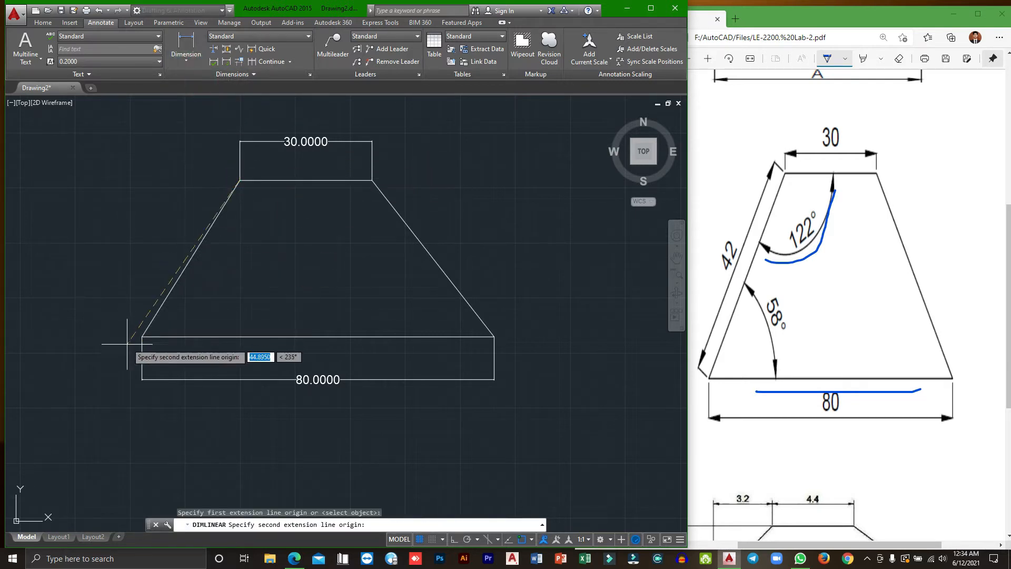
pyautogui.click(142, 337)
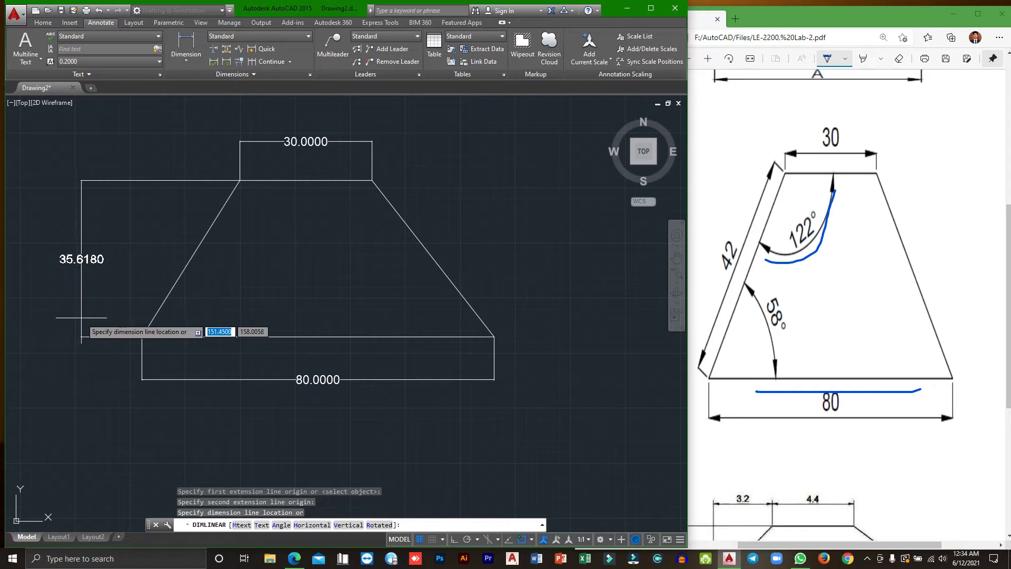
pyautogui.press('Escape')
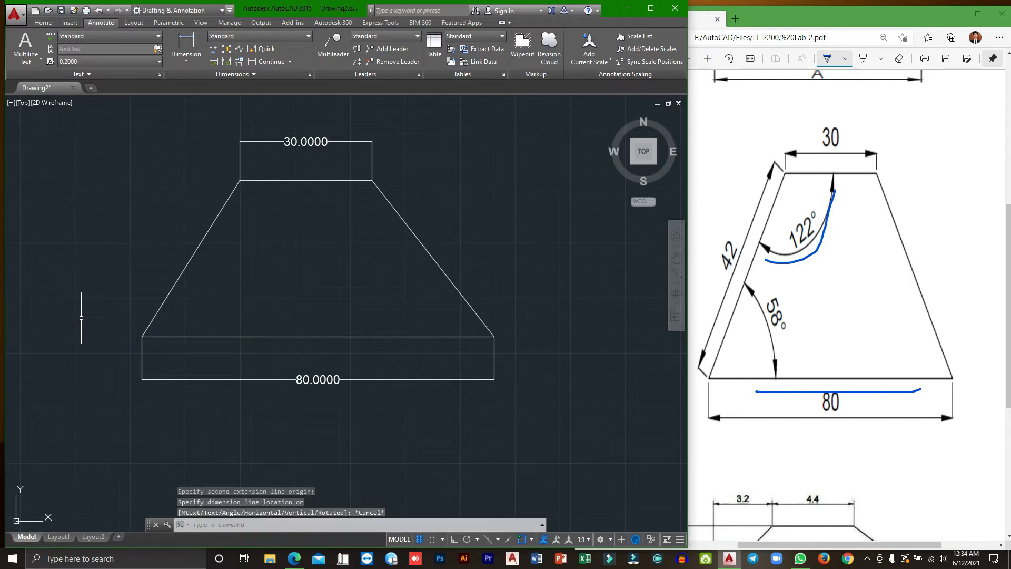
# - Add an aligned dimension along the trapezoid's slanted left side, placing the dimension line outside the shape
pyautogui.click(191, 55)
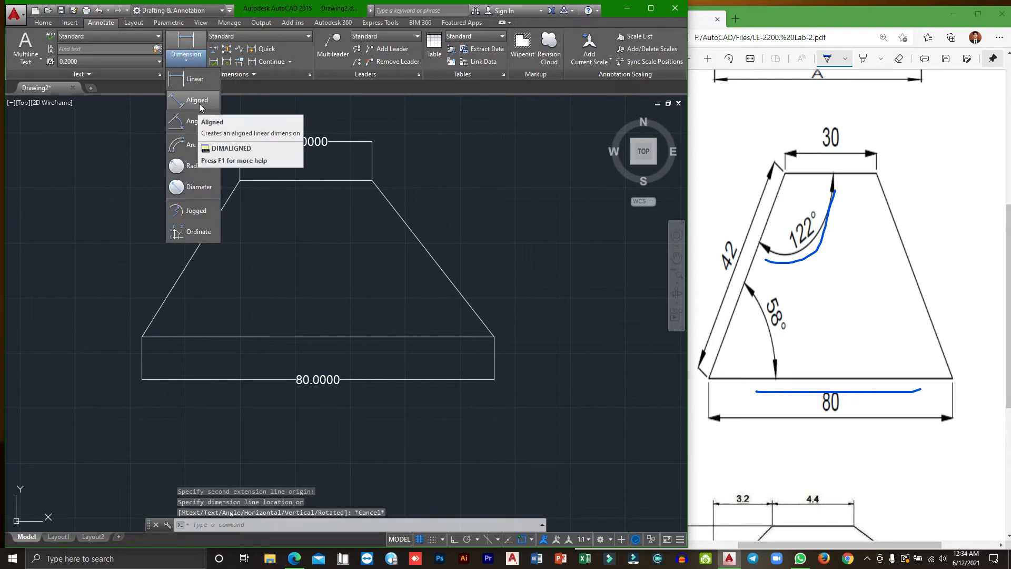
pyautogui.click(199, 101)
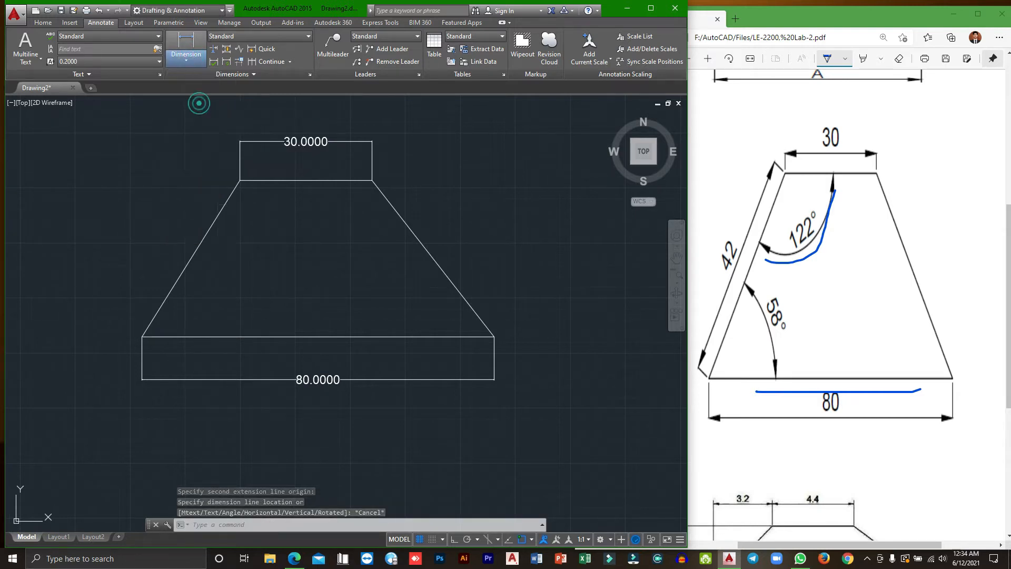
pyautogui.click(239, 180)
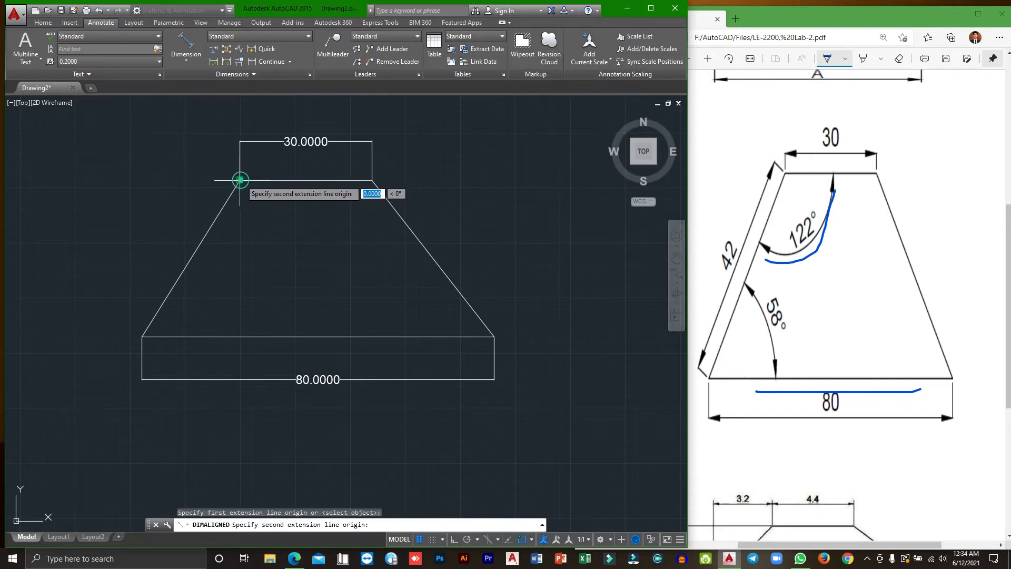
pyautogui.click(142, 336)
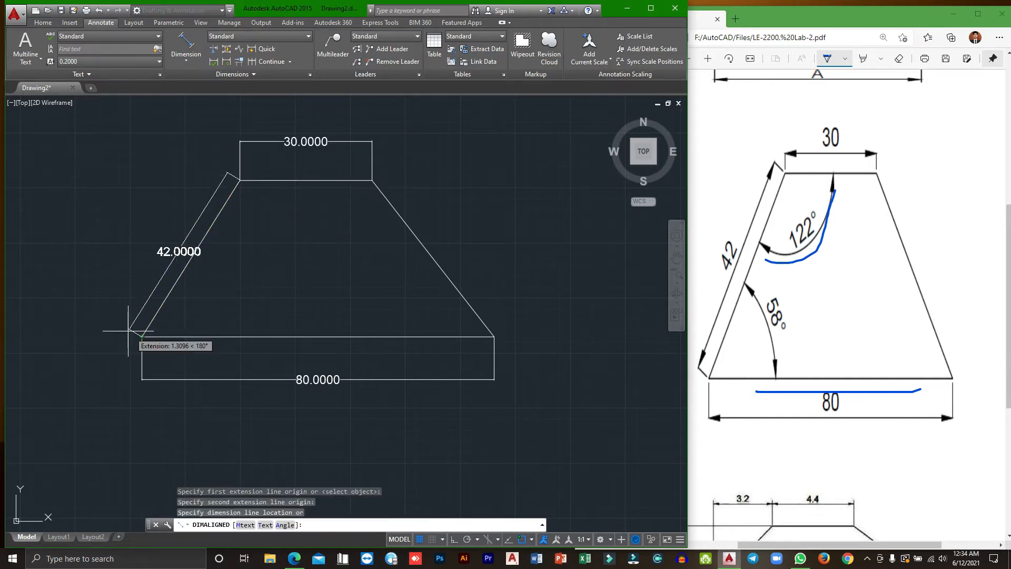
pyautogui.click(104, 315)
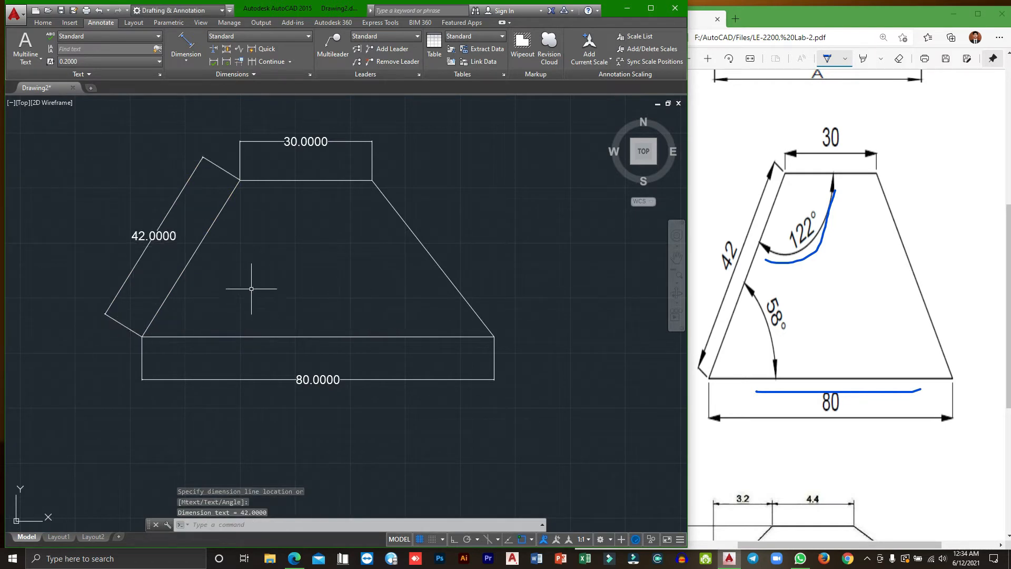
# - Add an angular dimension between the trapezoid's base and its left side, placing the arc inside the lower-left corner
pyautogui.click(187, 59)
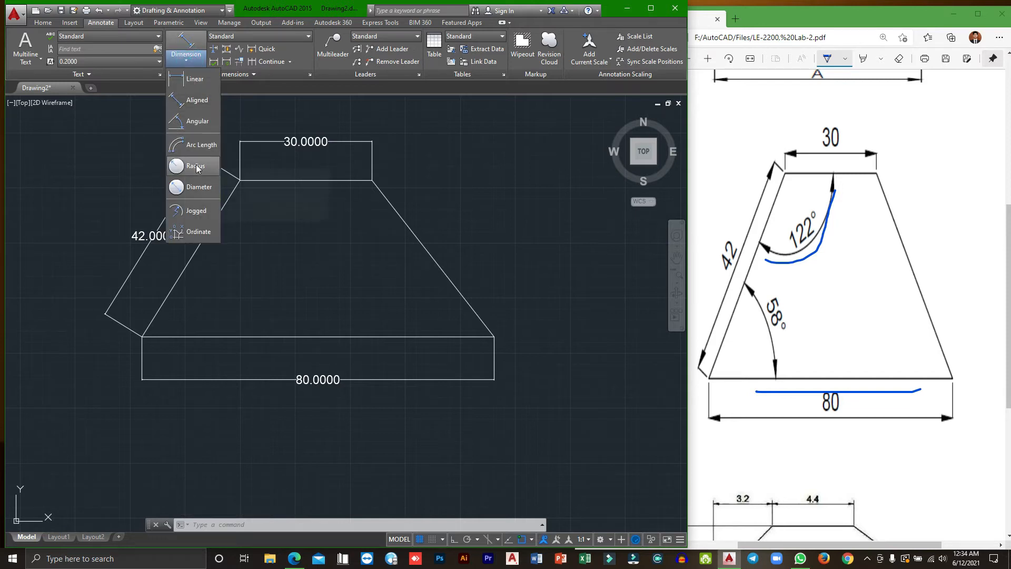
pyautogui.click(197, 125)
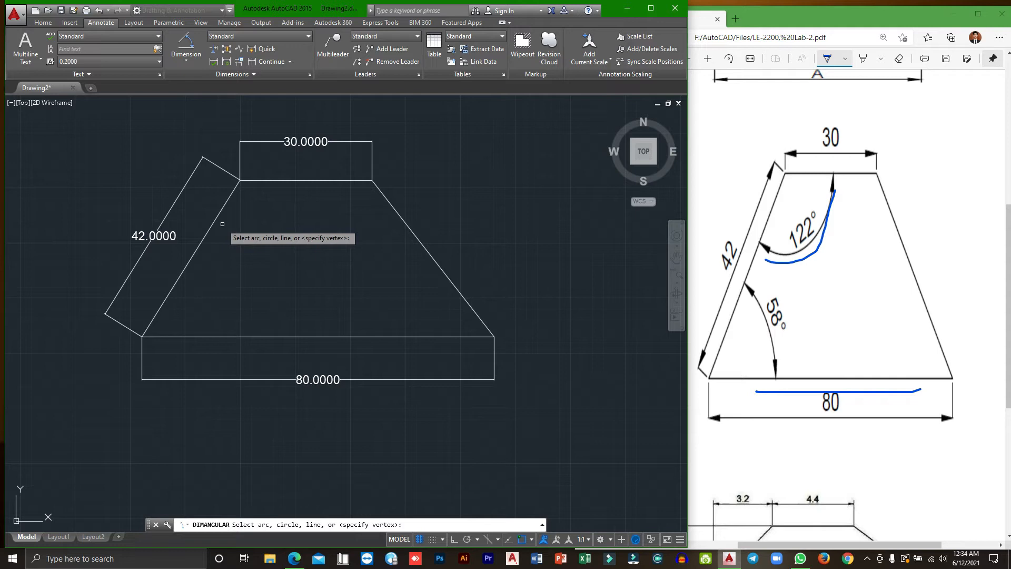
pyautogui.click(189, 337)
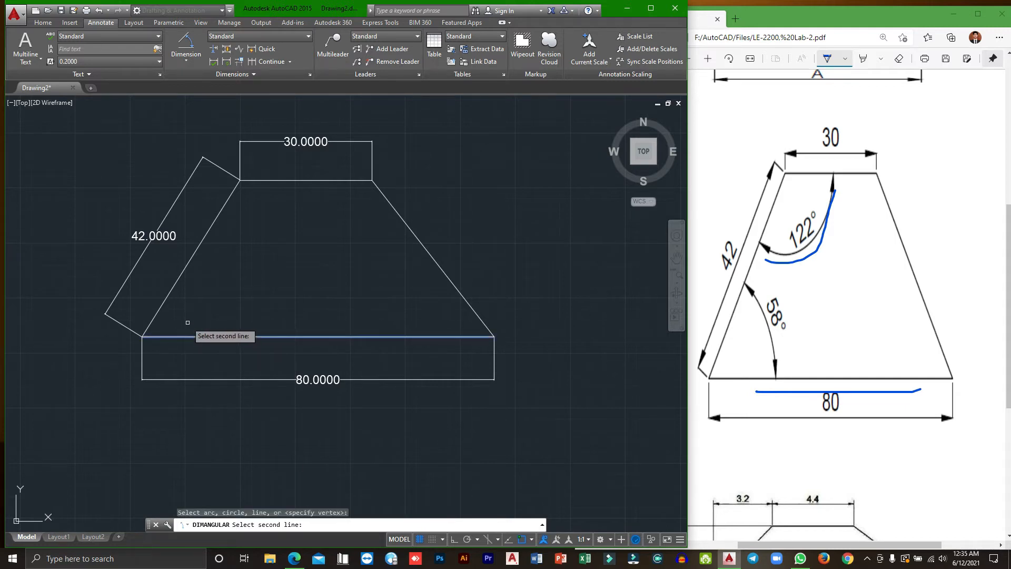
pyautogui.click(169, 299)
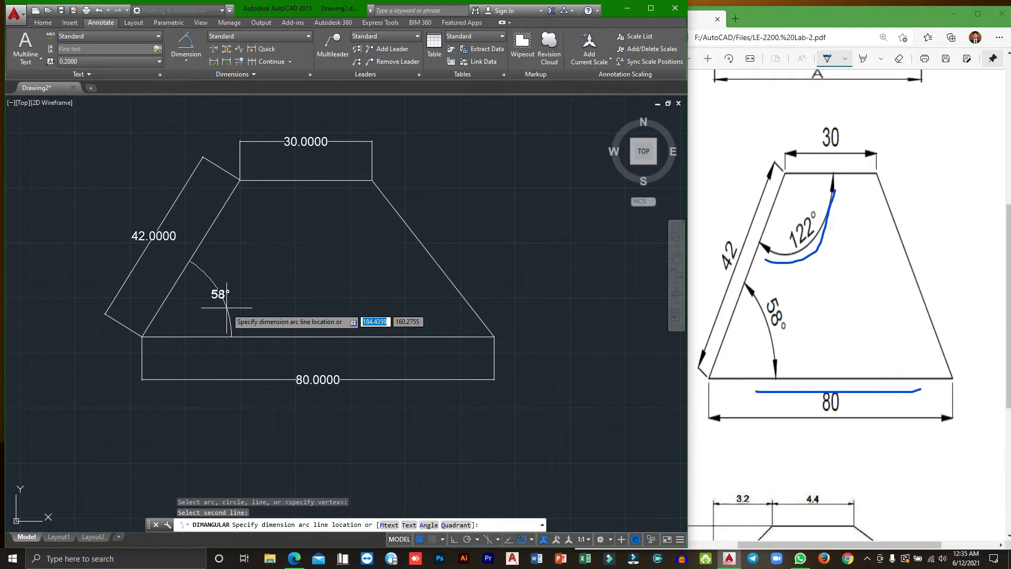
pyautogui.click(202, 305)
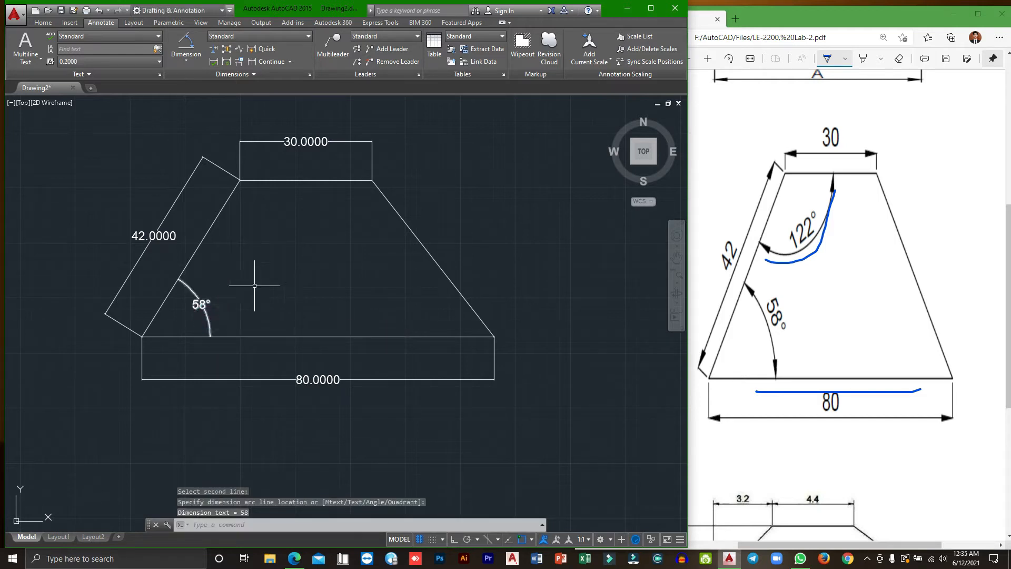
# - Add an angular dimension between the trapezoid's left side and top edge, placing the arc inside the upper-left corner
pyautogui.click(194, 52)
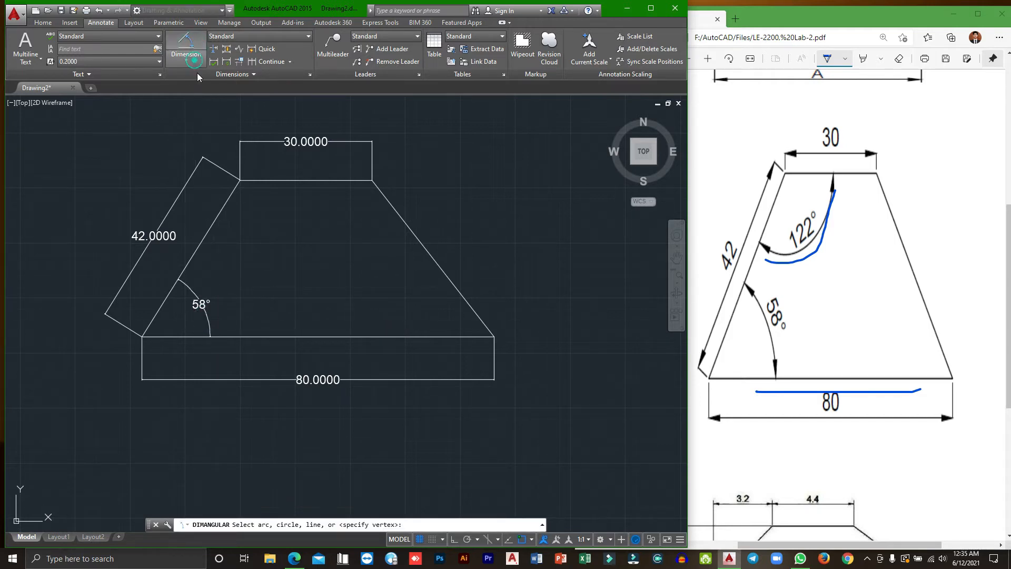
pyautogui.click(191, 60)
pyautogui.click(203, 123)
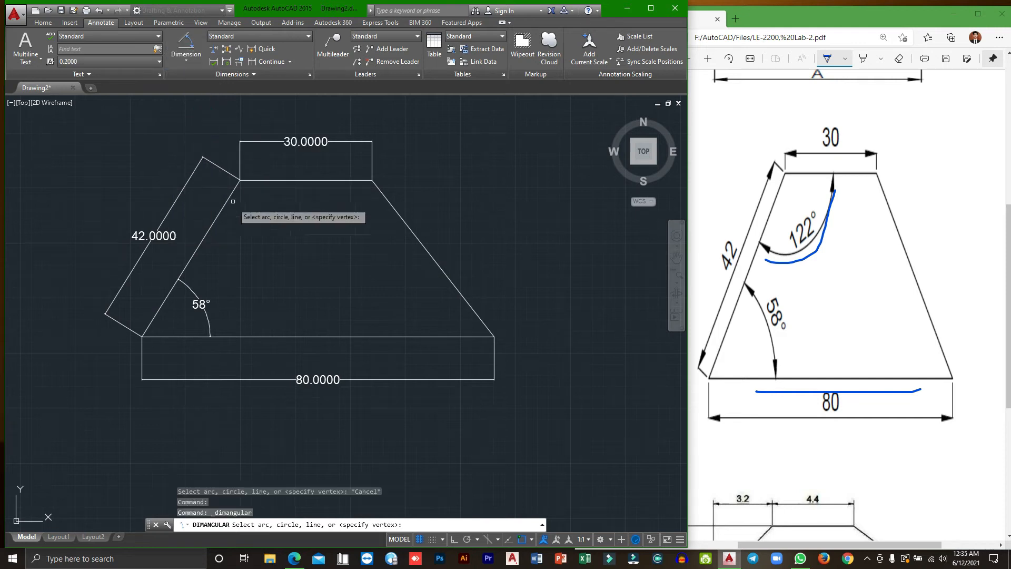
pyautogui.click(223, 210)
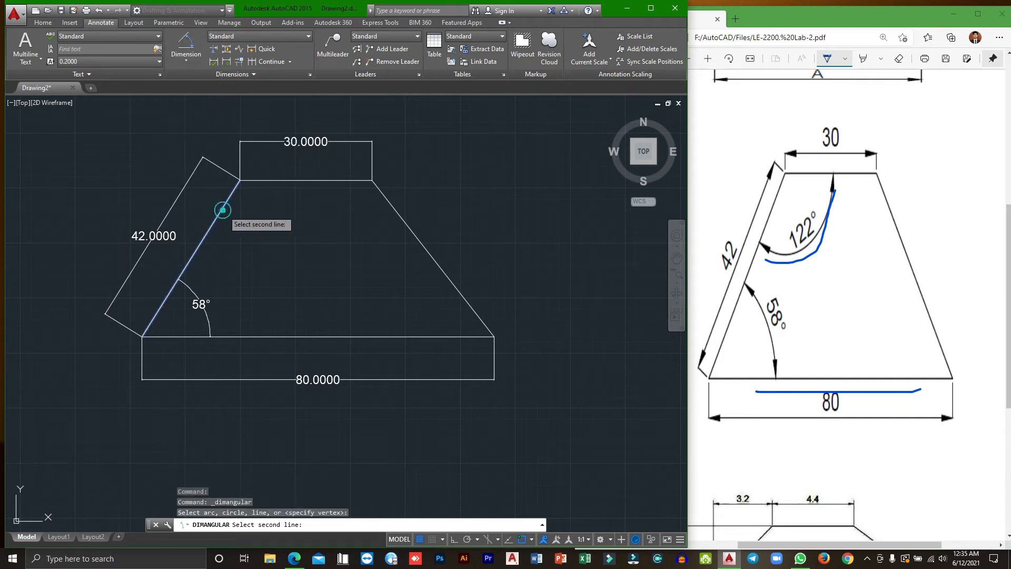
pyautogui.click(273, 180)
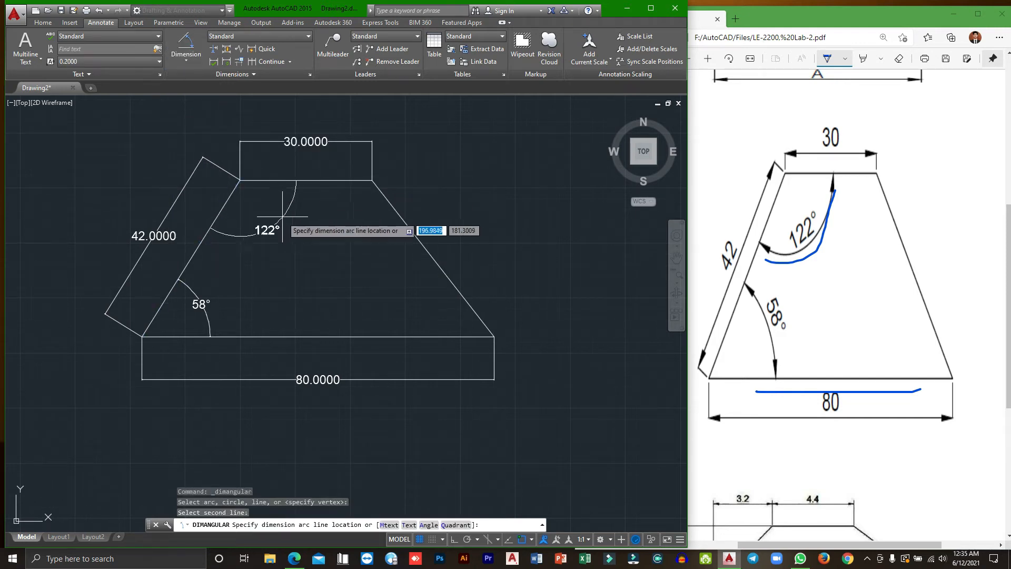
pyautogui.click(281, 209)
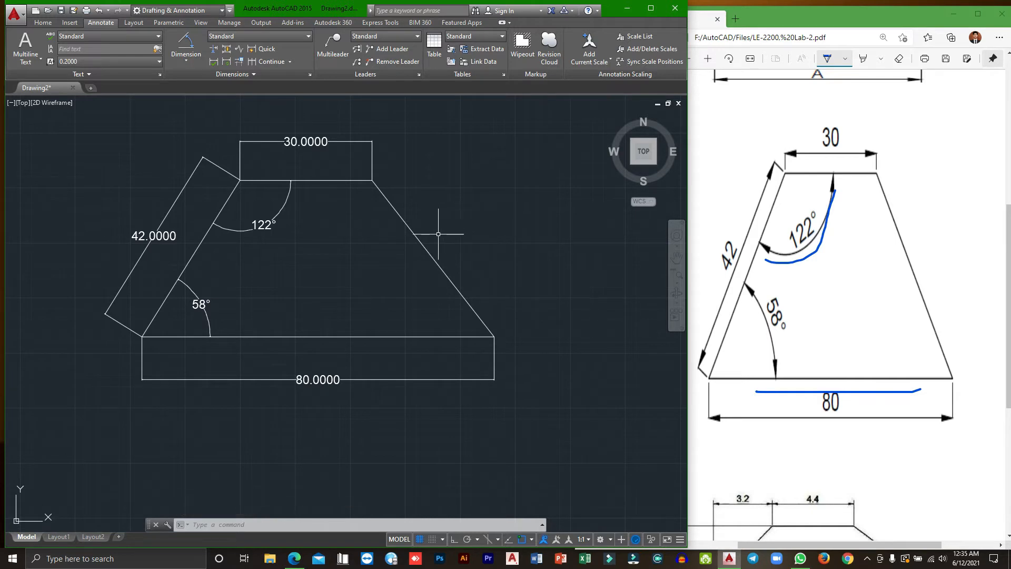
pyautogui.scroll(-4, 439, 234)
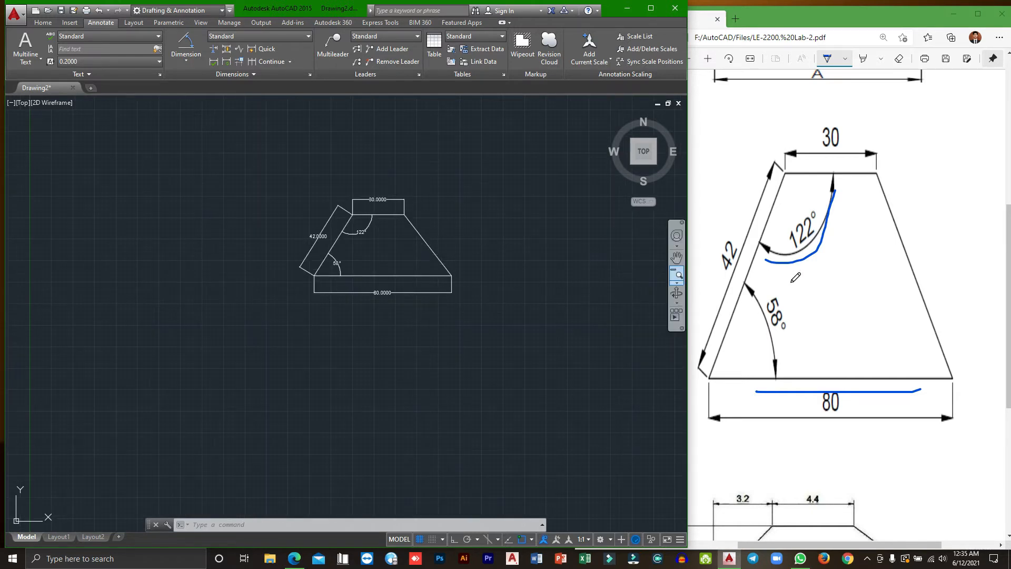
# - Switch to the lab PDF, turn off the pen and examine the pointed plate exercise with the 135° angle and R5 circle
pyautogui.click(817, 304)
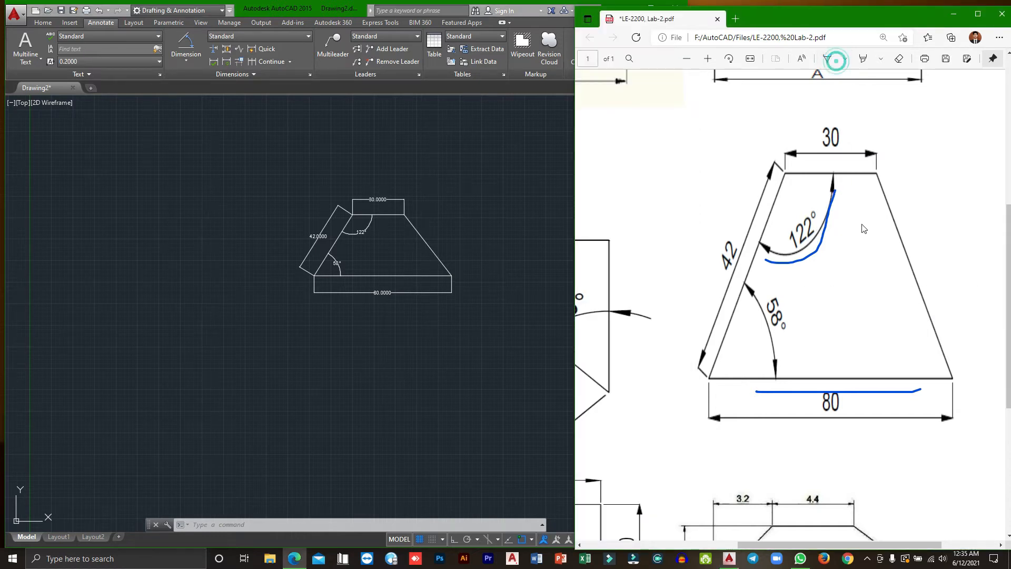
pyautogui.moveTo(1008, 309); pyautogui.dragTo(1009, 410)
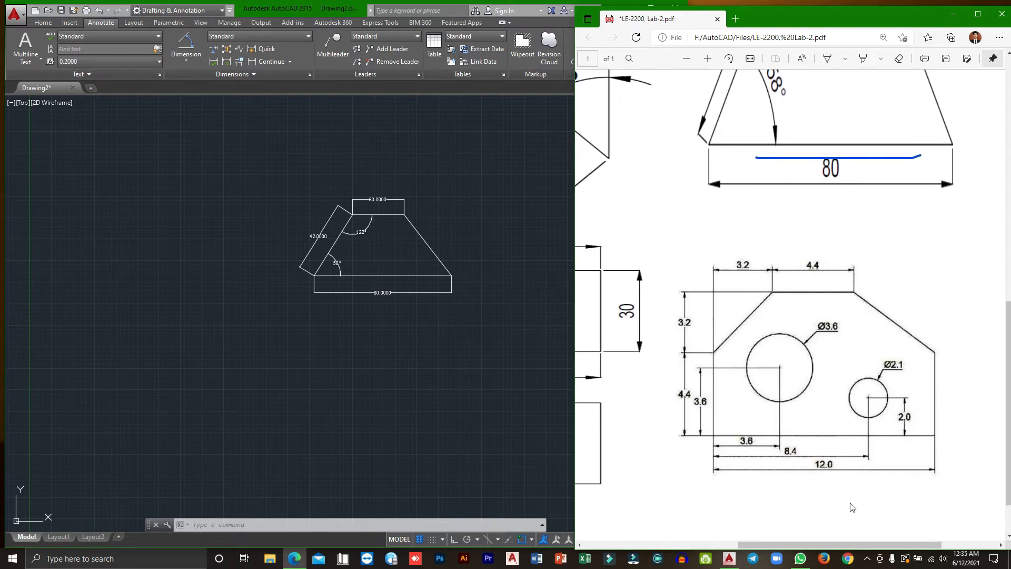
pyautogui.moveTo(815, 550); pyautogui.dragTo(679, 549)
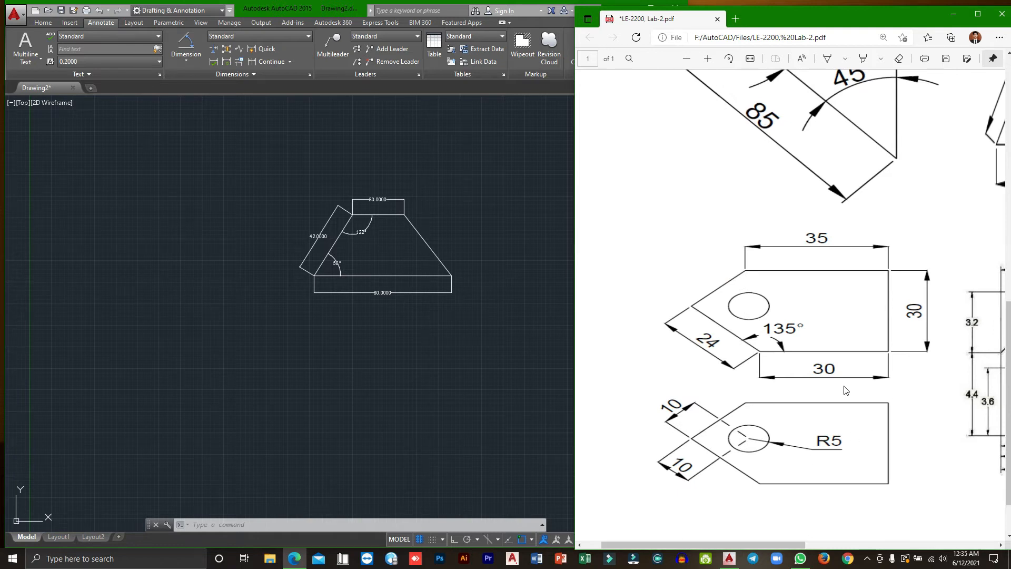
pyautogui.scroll(3, 845, 389)
pyautogui.scroll(-3, 845, 389)
pyautogui.click(708, 59)
pyautogui.moveTo(1009, 353); pyautogui.dragTo(1010, 409)
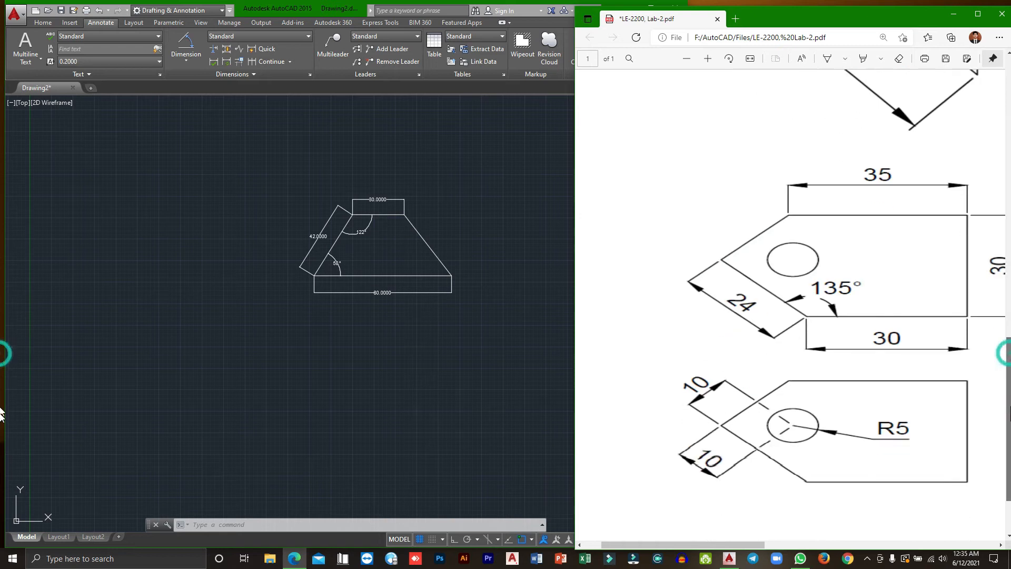
pyautogui.moveTo(738, 545); pyautogui.dragTo(766, 548)
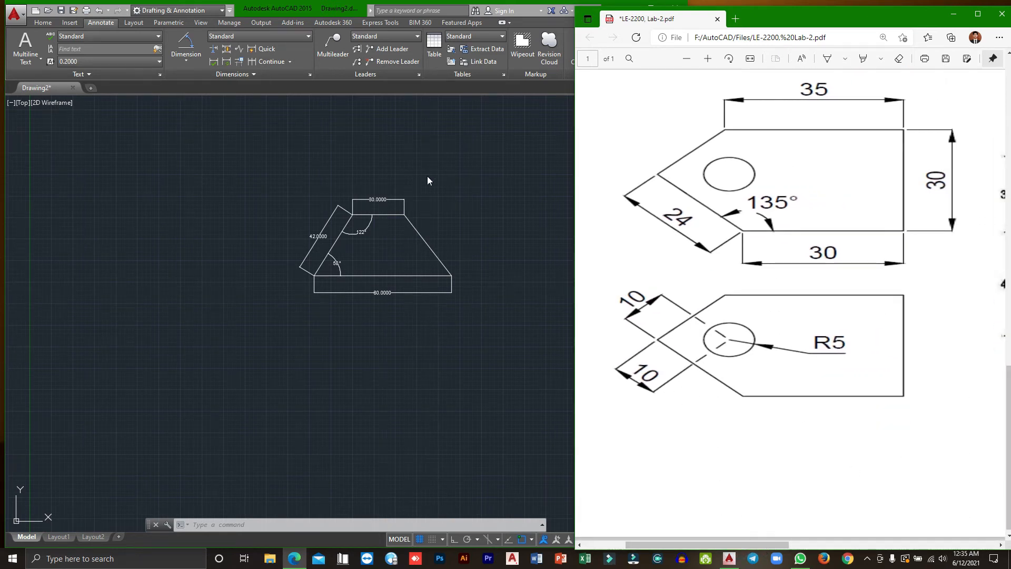
# - Return to AutoCAD and start a new blank drawing for the pointed plate, with the drawing tools displayed
pyautogui.click(91, 88)
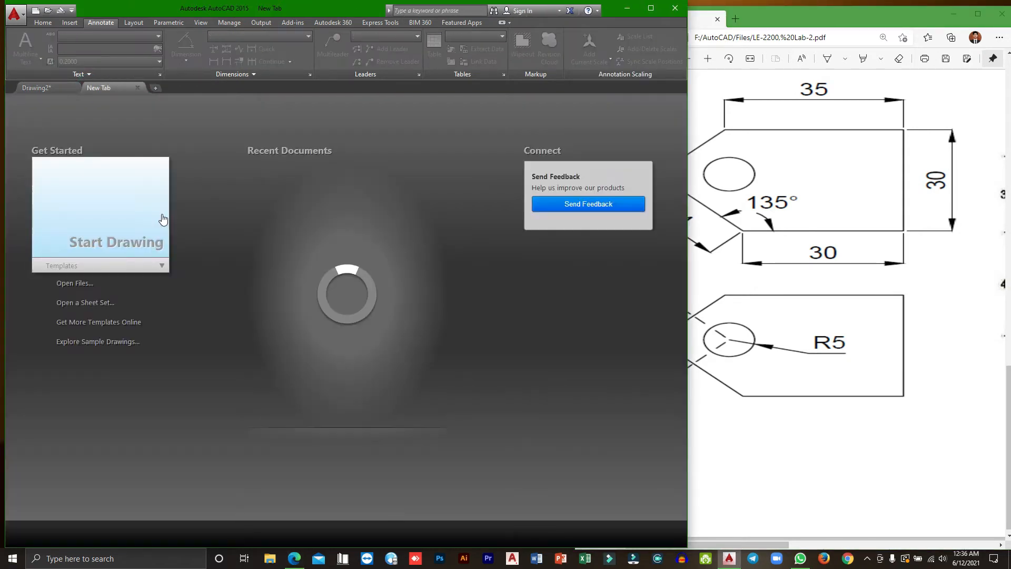
pyautogui.click(123, 215)
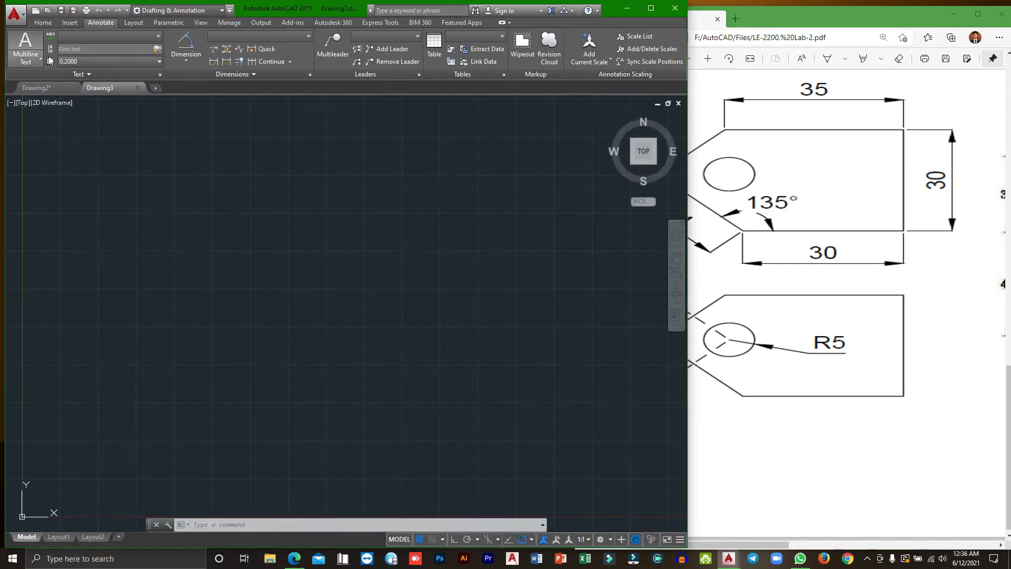
pyautogui.click(43, 24)
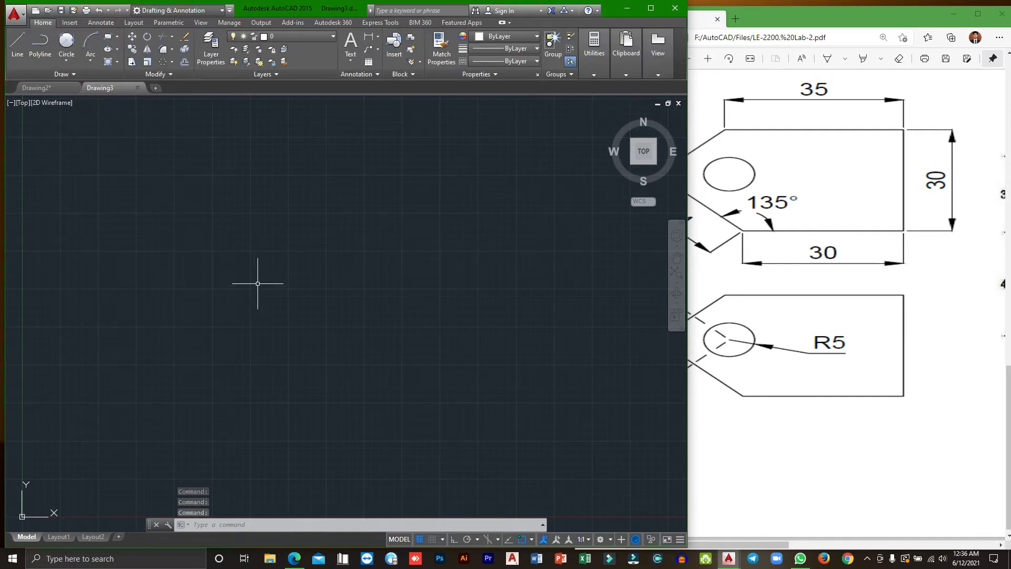
pyautogui.click(152, 294)
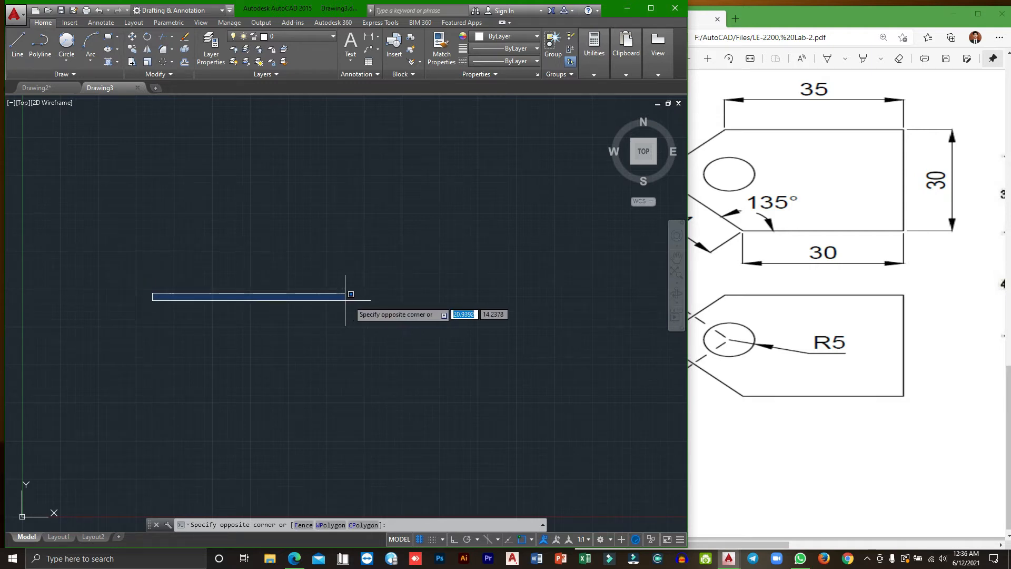
pyautogui.click(205, 299)
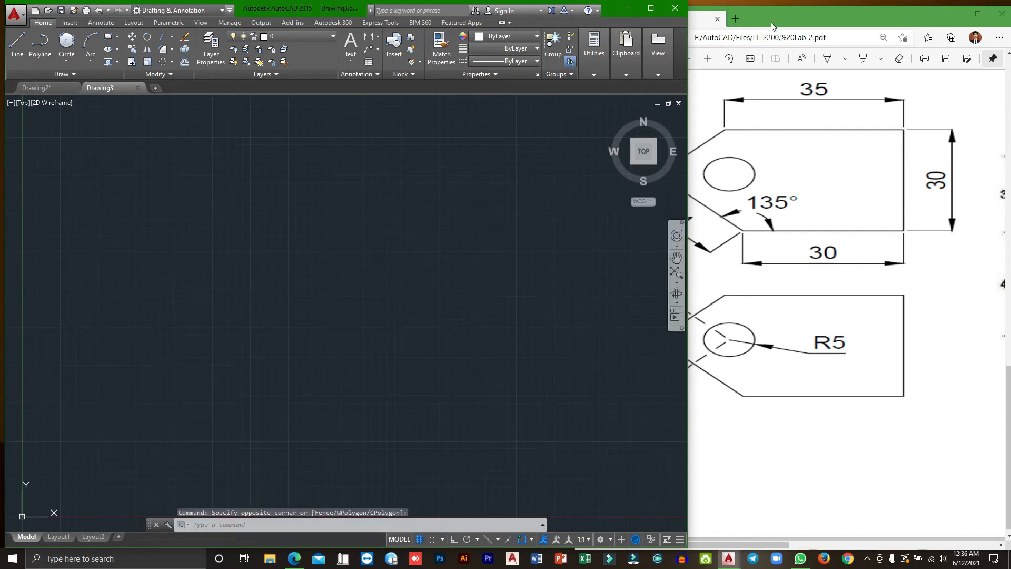
# - Arrange the lab PDF beside the drawing with both pointed plate figures fully in view, and return to AutoCAD
pyautogui.click(777, 547)
pyautogui.moveTo(777, 546); pyautogui.dragTo(755, 551)
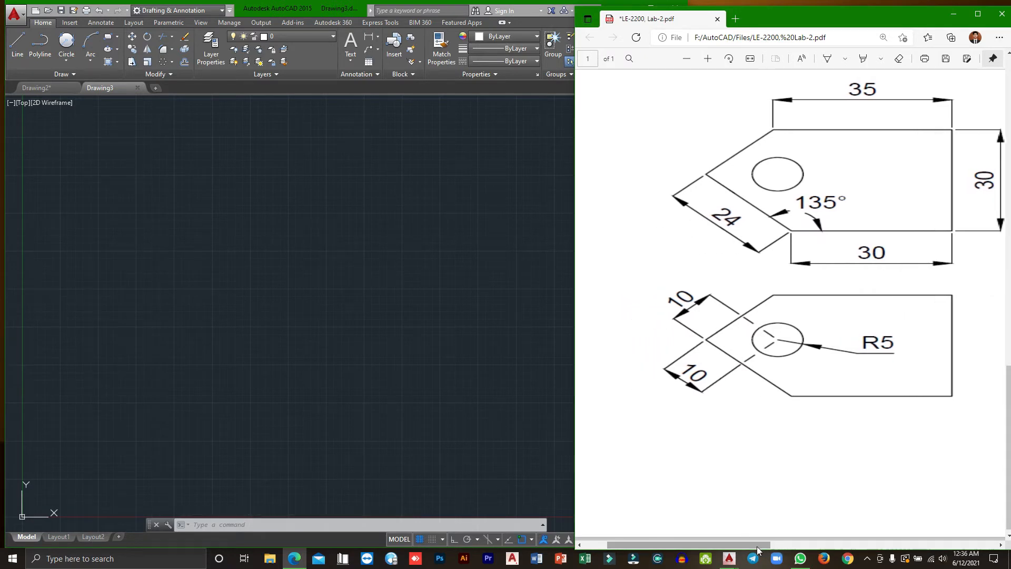
pyautogui.click(310, 11)
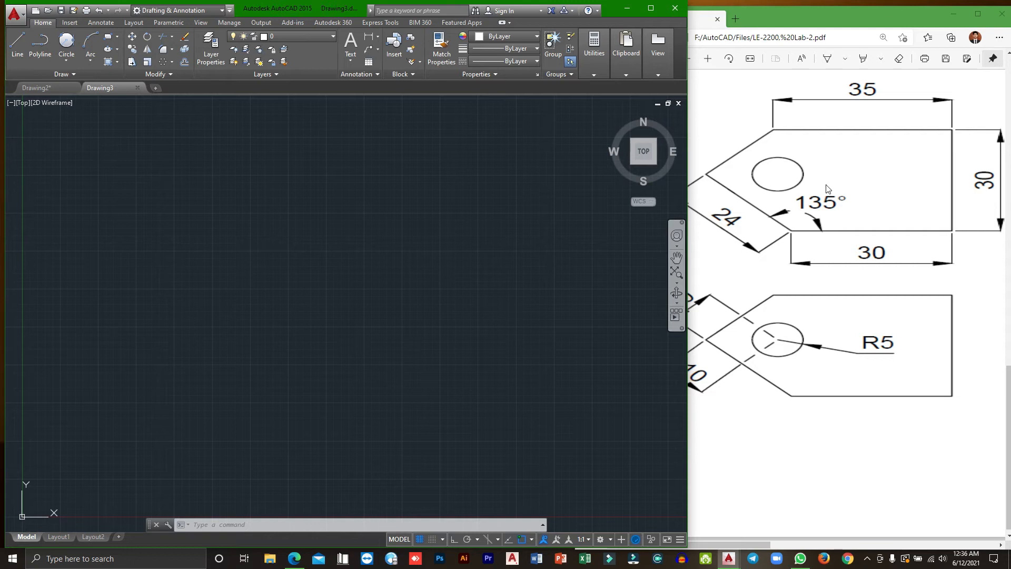
pyautogui.moveTo(811, 18)
pyautogui.mouseDown()
pyautogui.moveTo(846, 15)
pyautogui.moveTo(836, 16)
pyautogui.mouseUp()
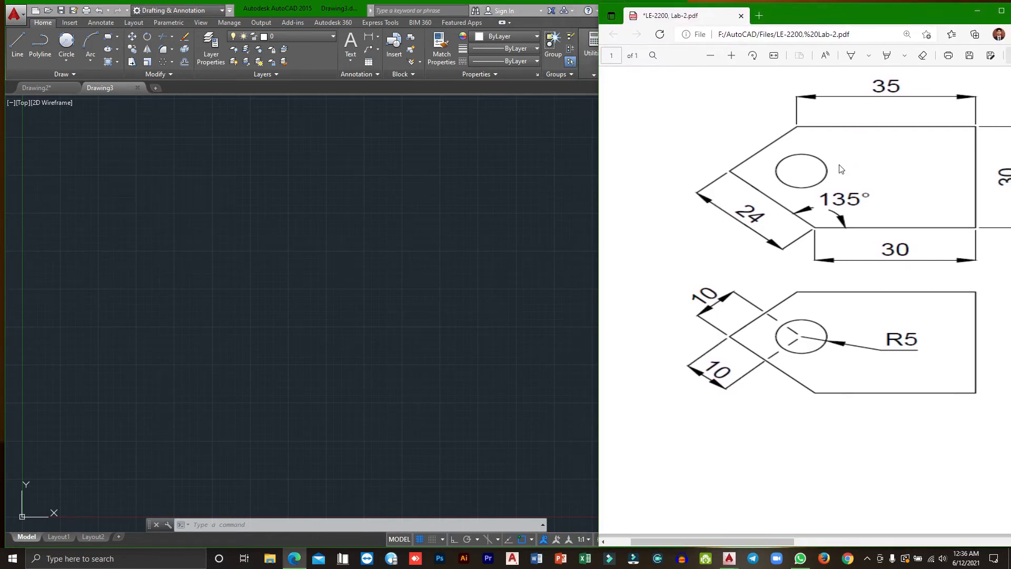
pyautogui.click(710, 55)
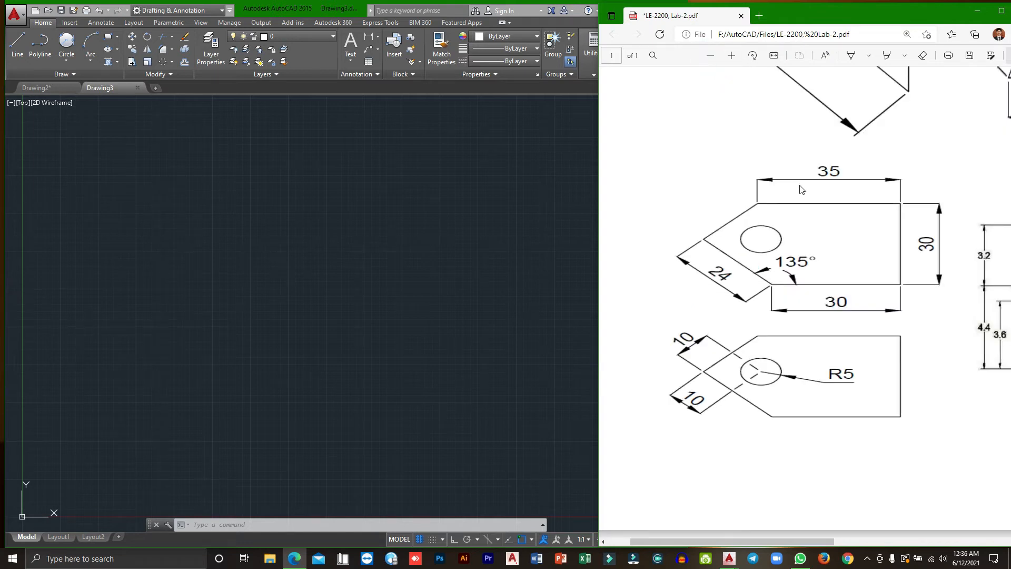
pyautogui.moveTo(757, 545); pyautogui.dragTo(742, 546)
pyautogui.click(533, 316)
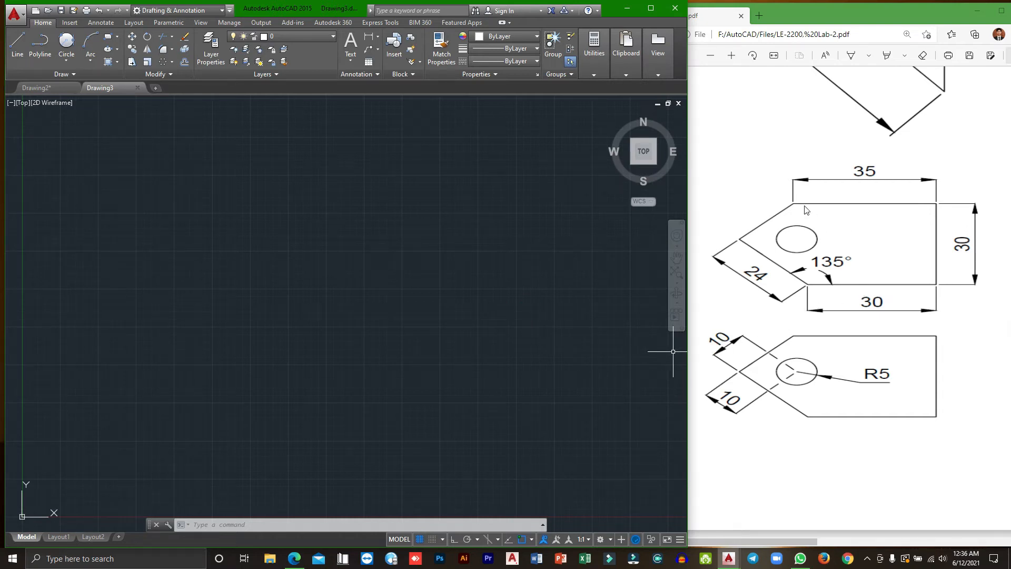
# - Switch to the lab PDF, try to mark the upper plate figure's slanted edge with the pen, and erase the mark
pyautogui.click(852, 56)
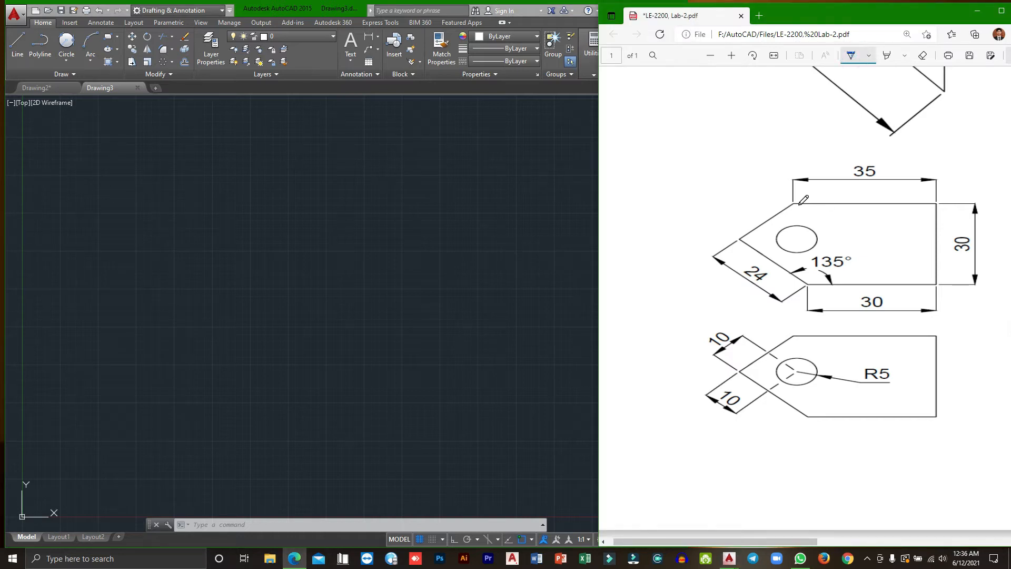
pyautogui.moveTo(792, 206); pyautogui.dragTo(748, 232)
pyautogui.click(923, 56)
pyautogui.moveTo(778, 254); pyautogui.dragTo(768, 229)
# - Trace the outline of the upper plate figure with the pen and circle the two 10 dimensions in the lower figure
pyautogui.click(853, 57)
pyautogui.click(853, 56)
pyautogui.click(852, 58)
pyautogui.moveTo(793, 206); pyautogui.dragTo(745, 237)
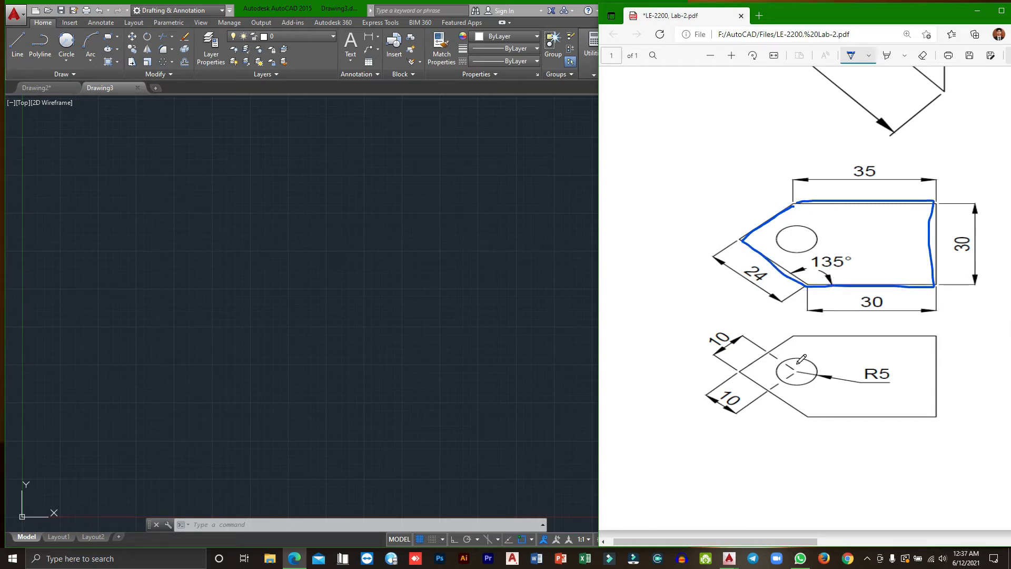
pyautogui.moveTo(720, 334)
pyautogui.mouseDown()
pyautogui.moveTo(704, 349)
pyautogui.moveTo(765, 386)
pyautogui.mouseUp()
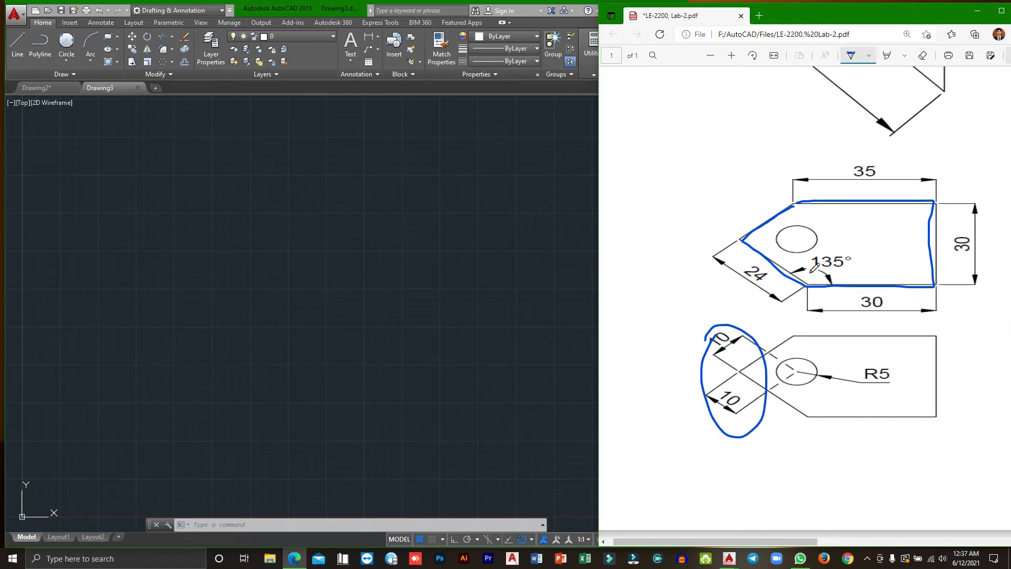
# - Erase the pen marks from both plate figures in the lab PDF
pyautogui.click(922, 56)
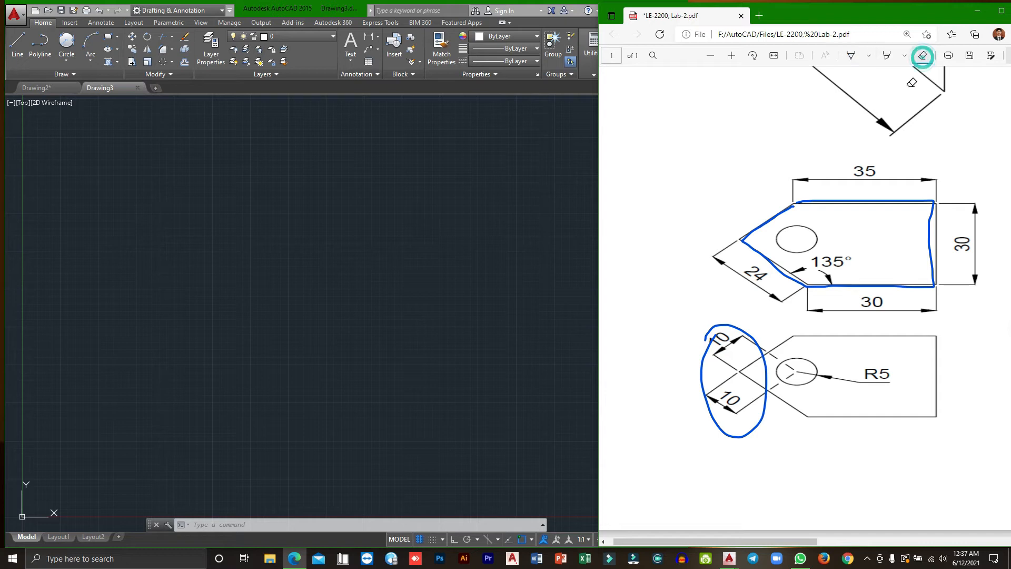
pyautogui.click(762, 349)
pyautogui.click(782, 269)
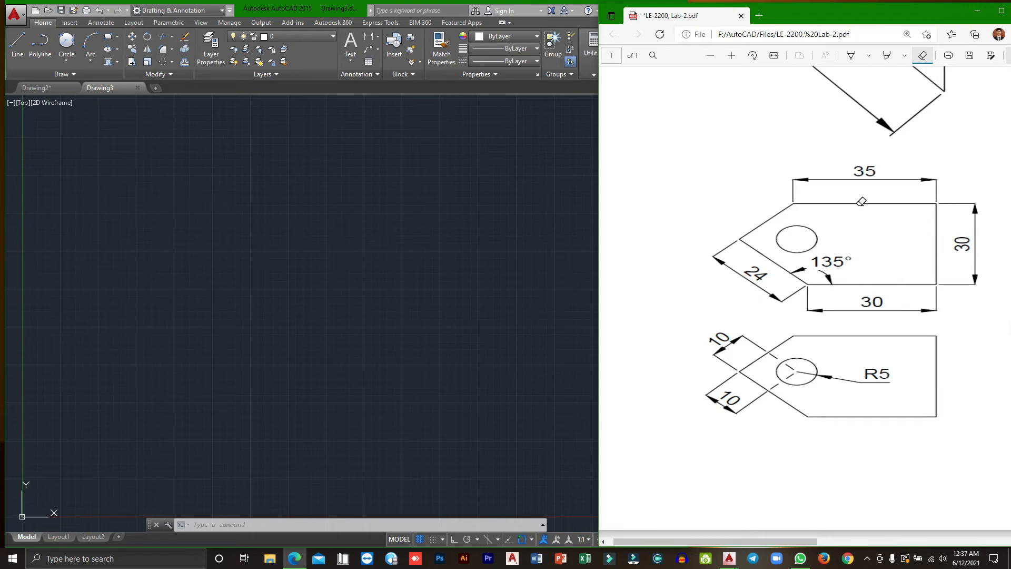
# - Return to AutoCAD and, with Ortho on, draw the plate's bottom edge as a 30-unit horizontal line to the right
pyautogui.click(307, 13)
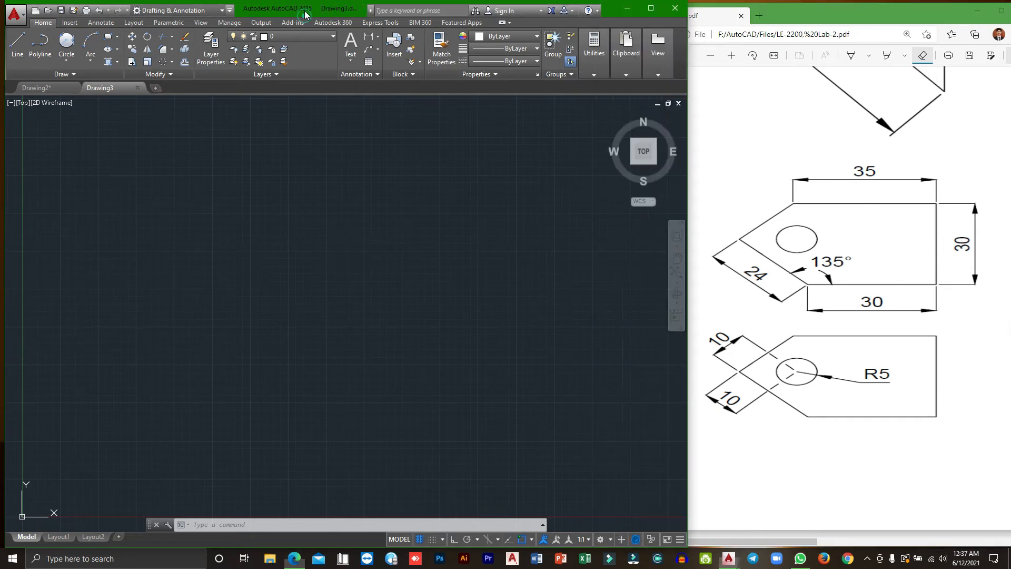
pyautogui.click(17, 45)
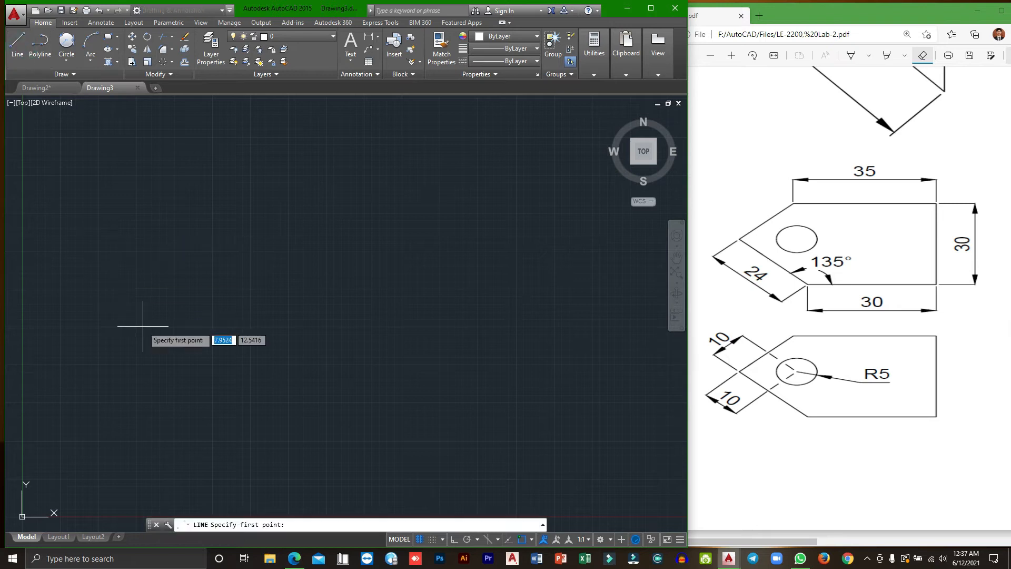
pyautogui.click(453, 540)
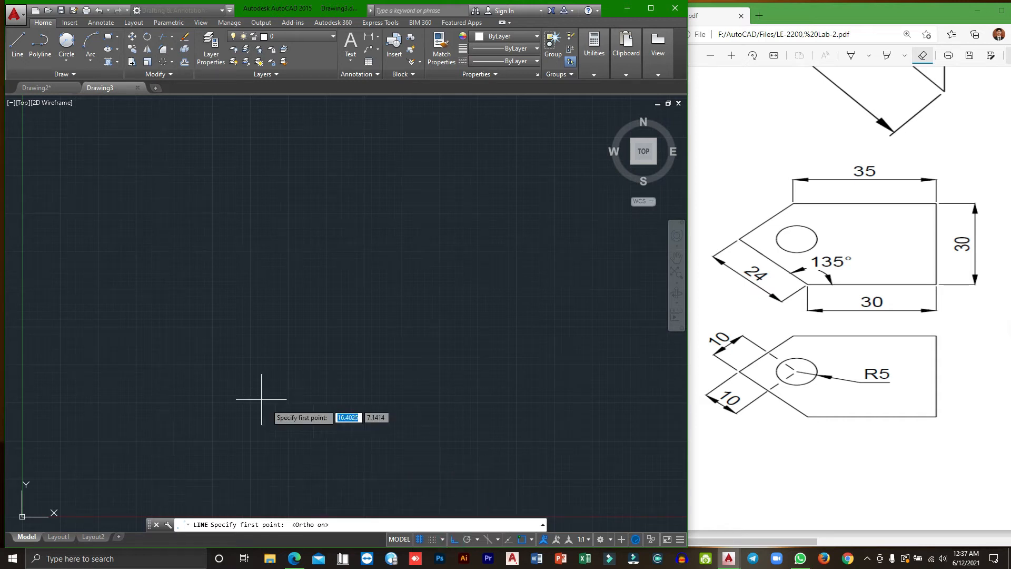
pyautogui.click(197, 377)
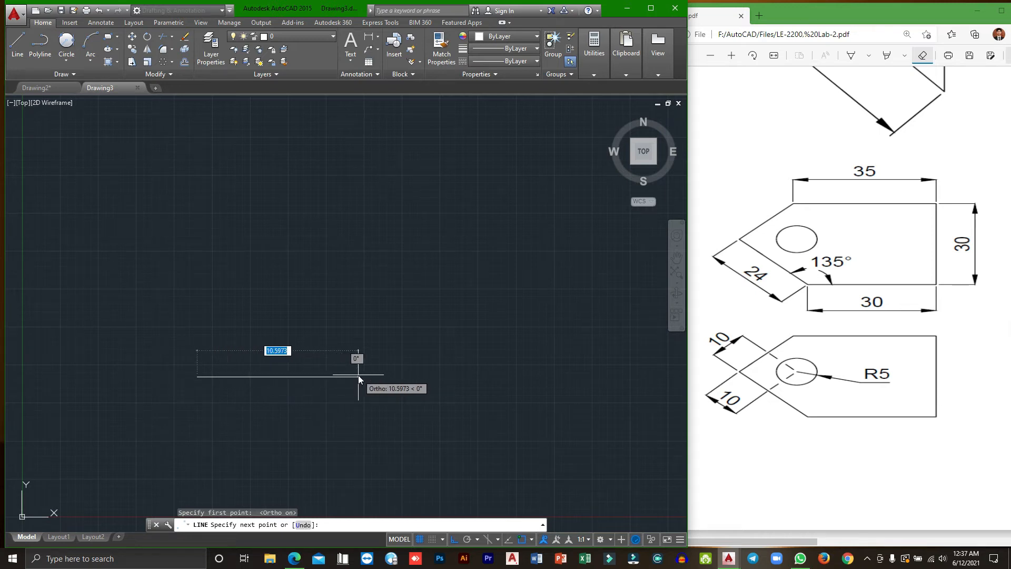
pyautogui.write('30')
pyautogui.press('Return')
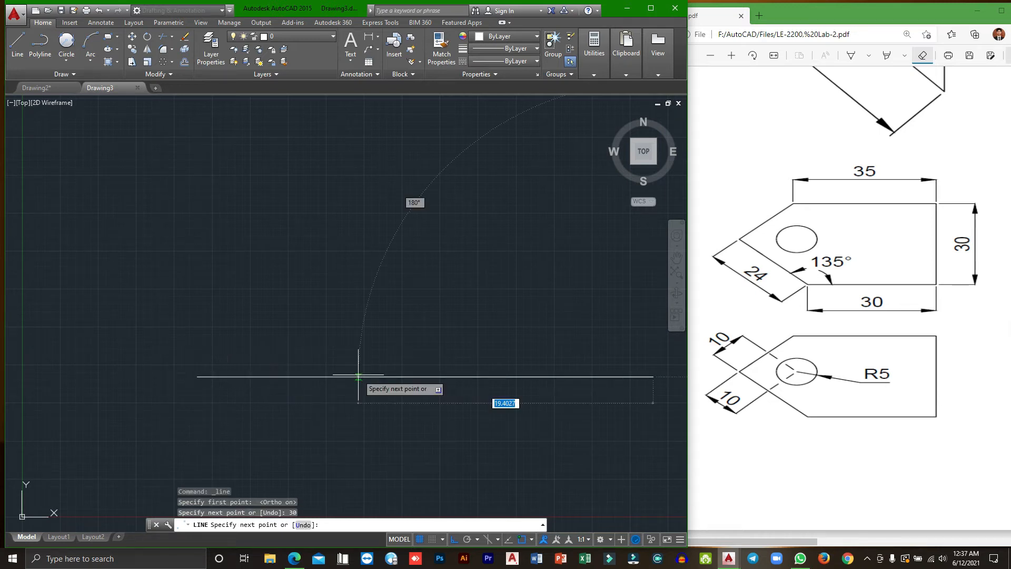
# - Continue the outline with a 30-unit vertical right edge and a 35-unit top edge running left, and end the line
pyautogui.click(677, 282)
pyautogui.click(716, 407)
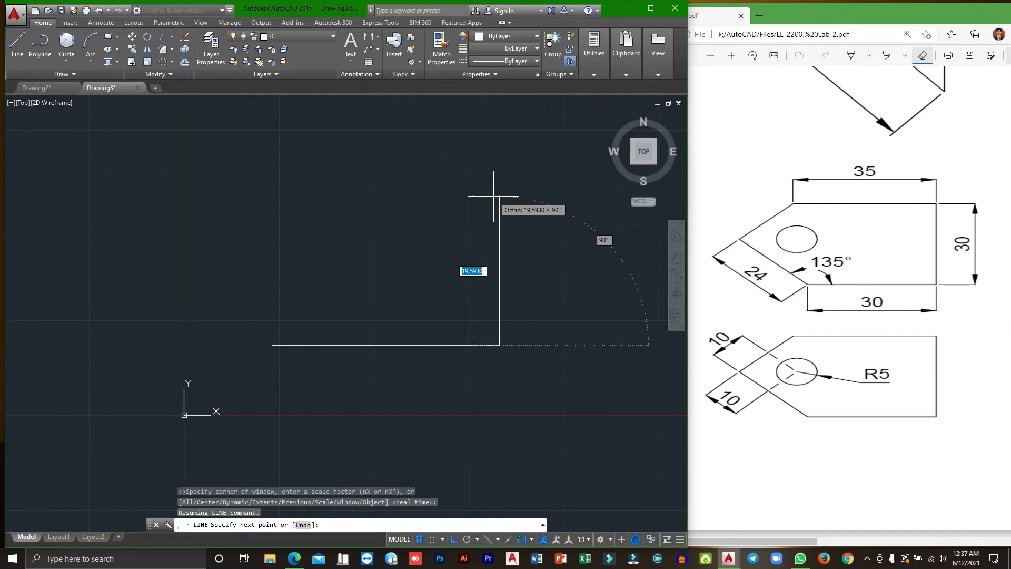
pyautogui.write('30')
pyautogui.press('Return')
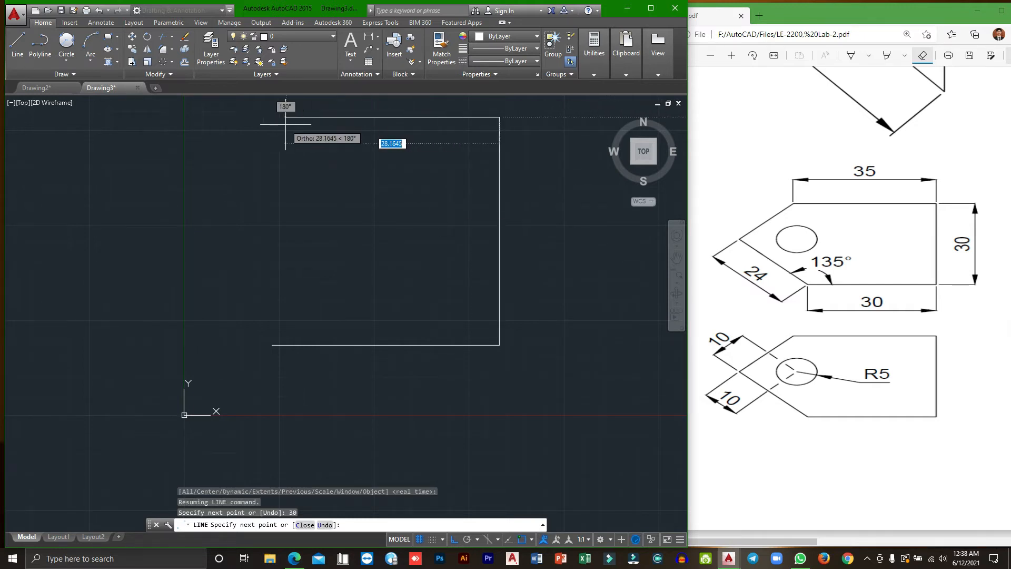
pyautogui.write('35')
pyautogui.press('Return')
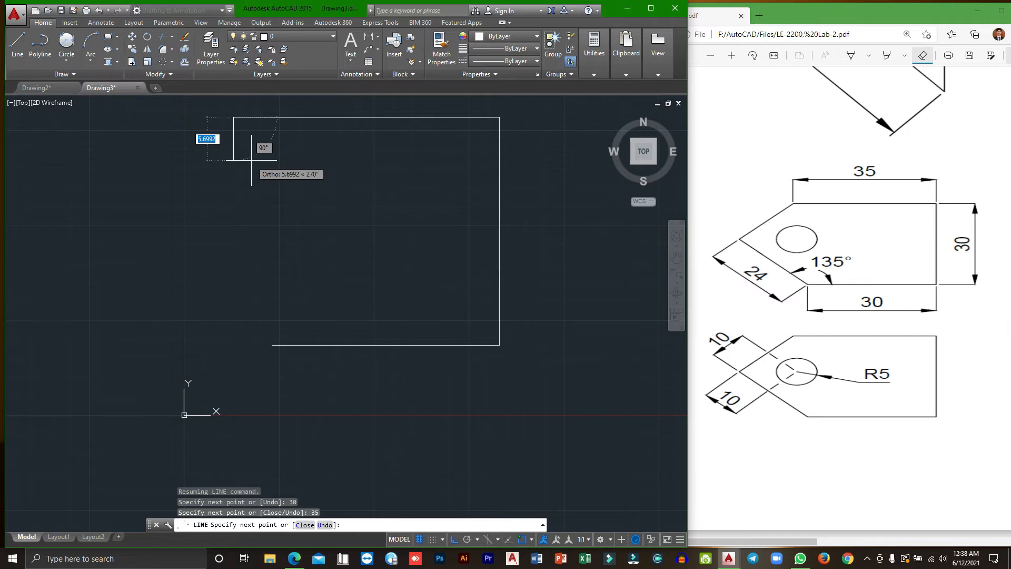
pyautogui.press('Escape')
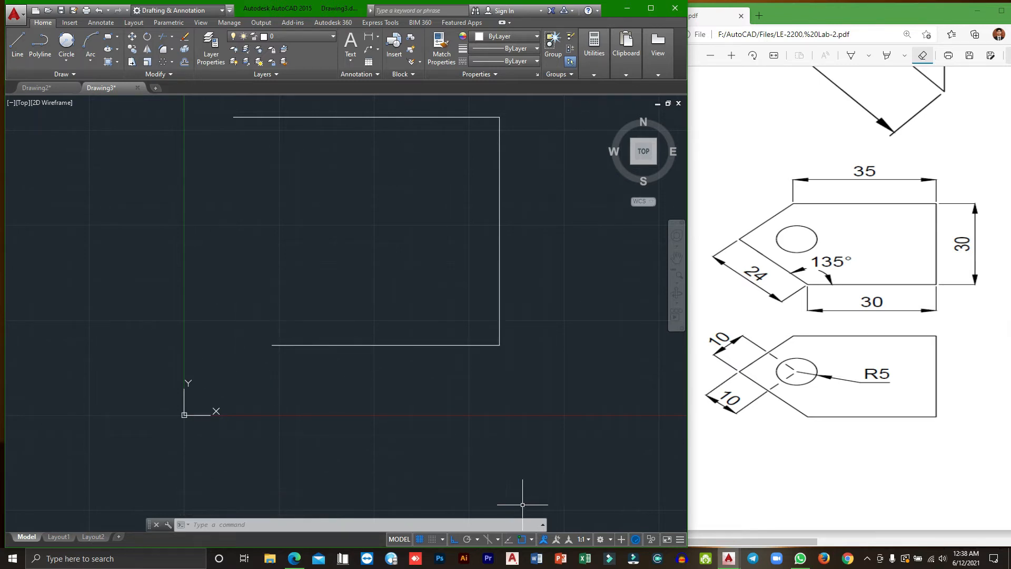
# - With Ortho off, draw a 24-unit line at 135° from the bottom edge's left end and close the outline to the top edge's left end
pyautogui.click(455, 539)
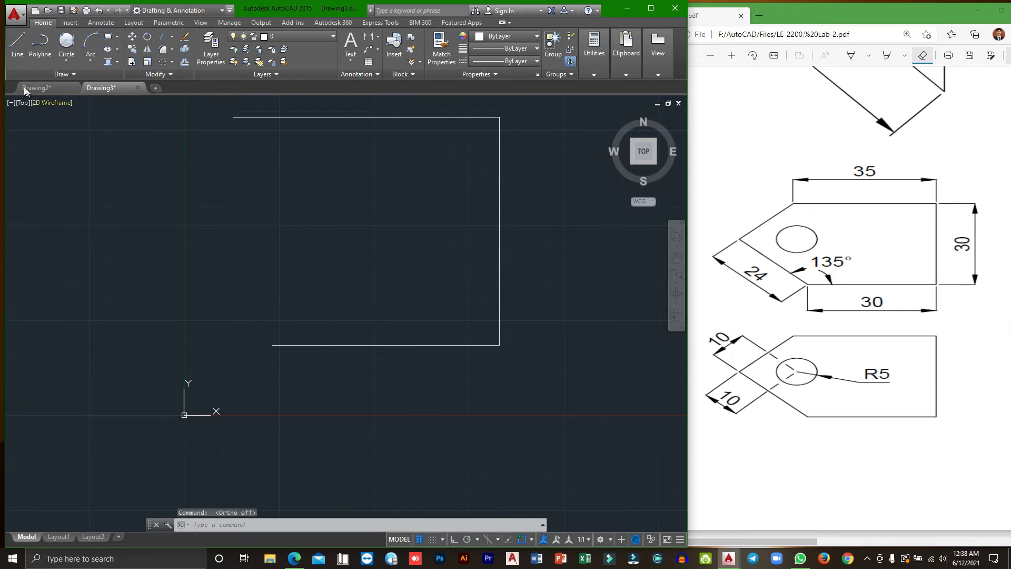
pyautogui.click(18, 52)
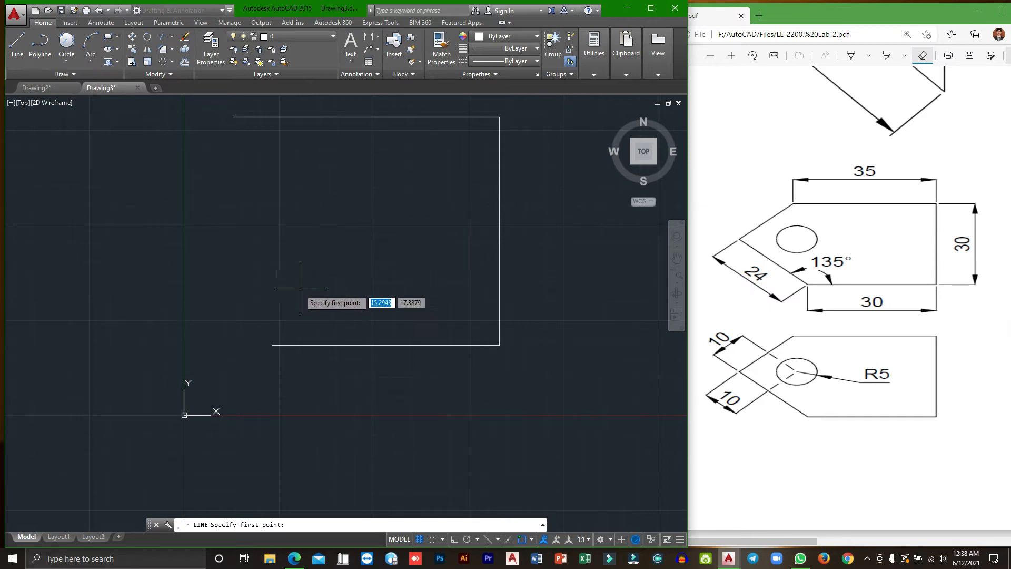
pyautogui.click(272, 345)
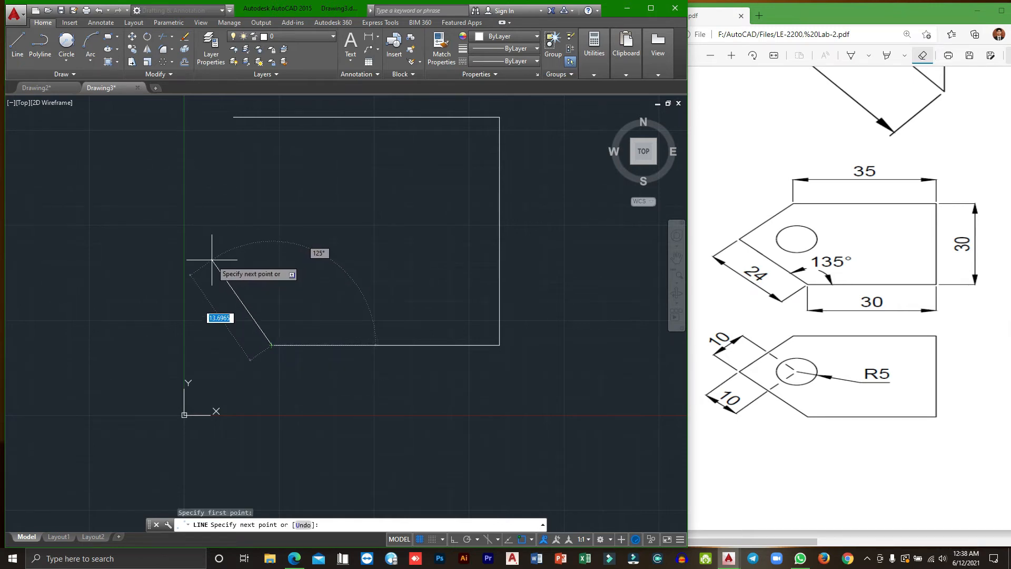
pyautogui.write('24')
pyautogui.press('Tab')
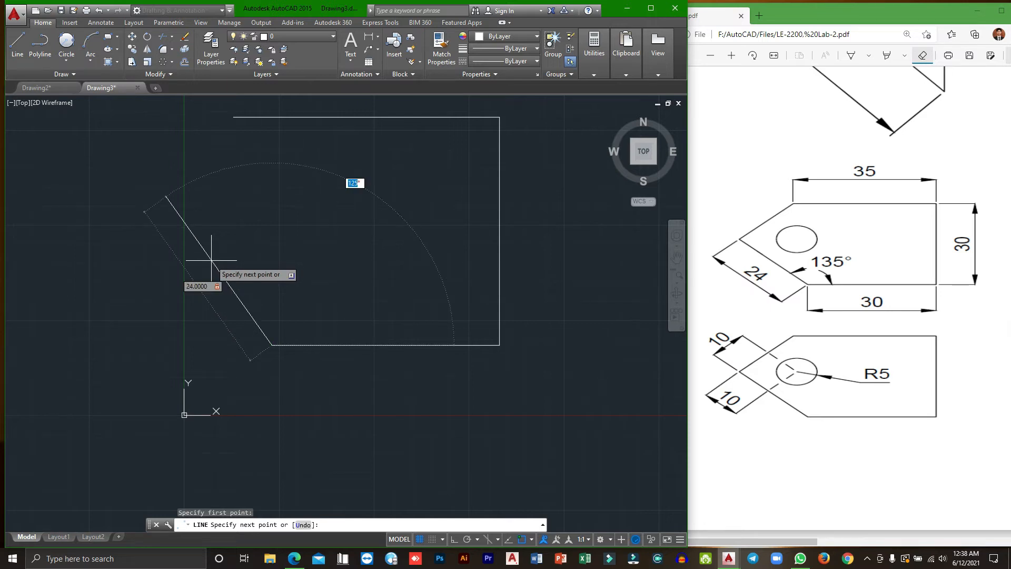
pyautogui.write('1')
pyautogui.press('Return')
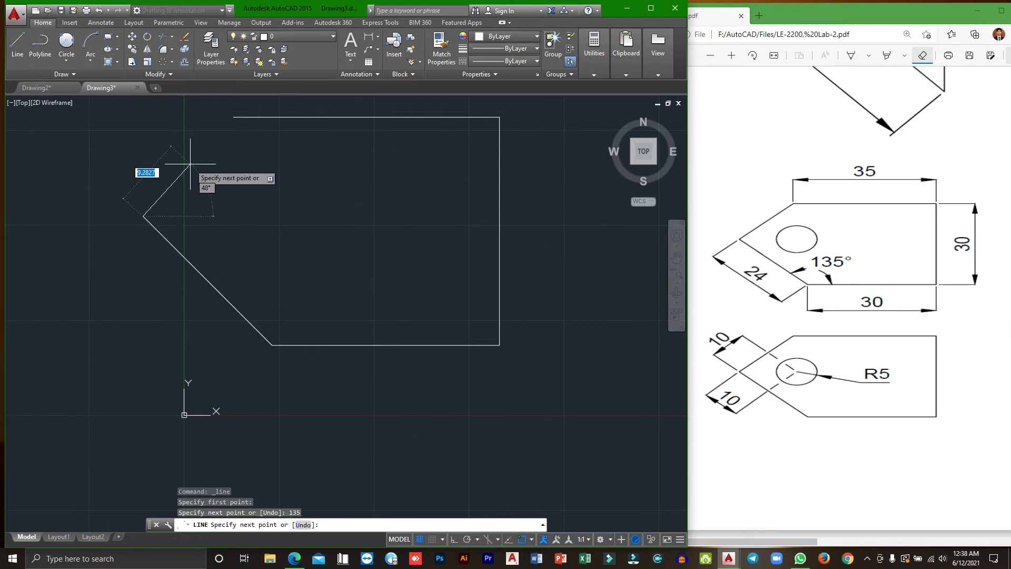
pyautogui.click(233, 116)
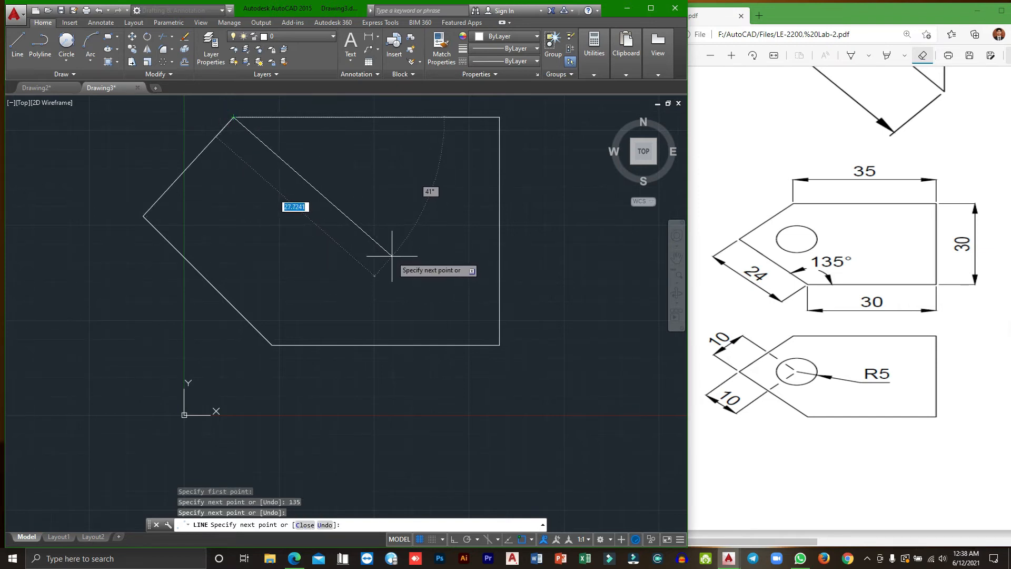
pyautogui.press('Escape')
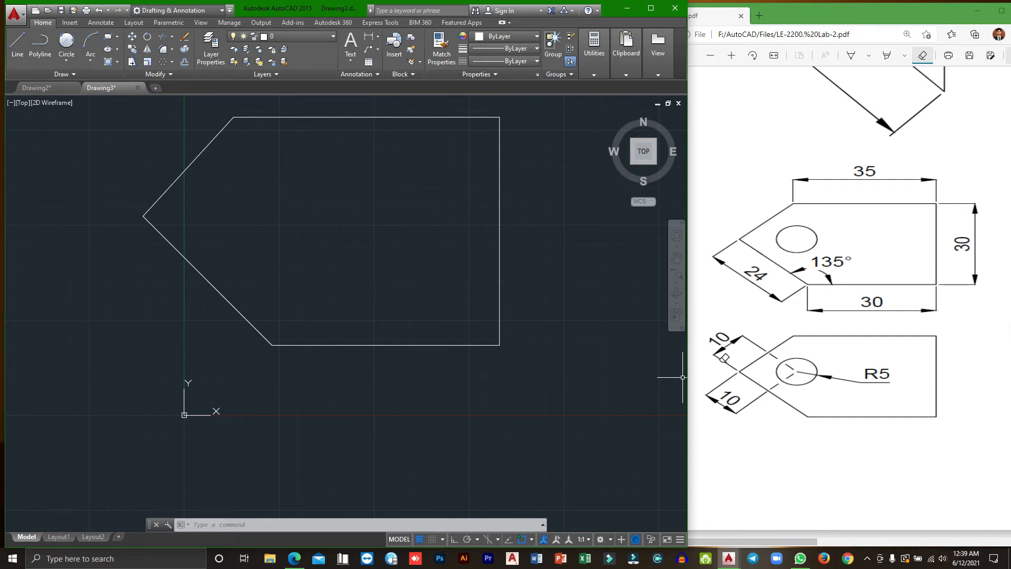
pyautogui.click(66, 62)
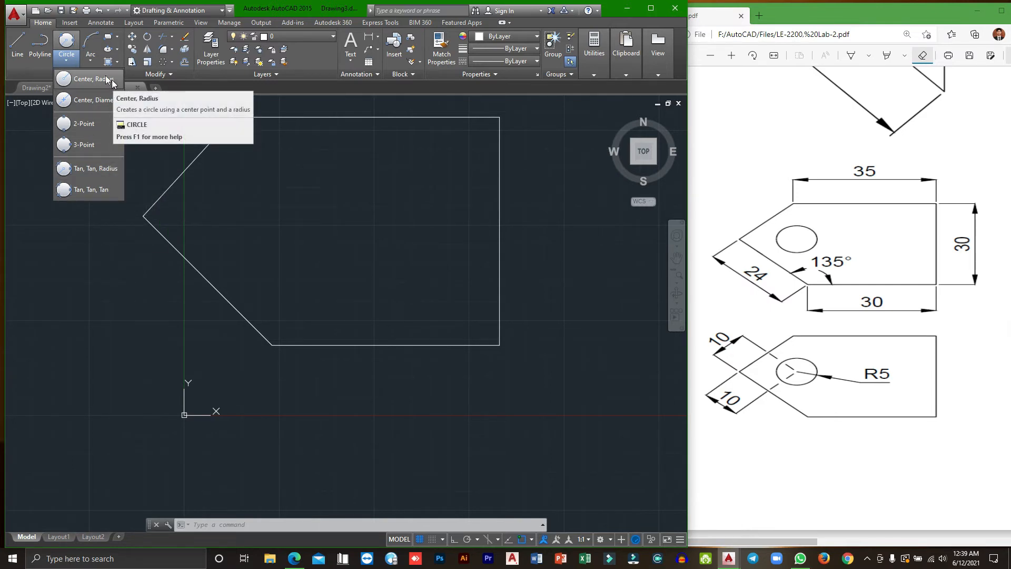
pyautogui.click(67, 61)
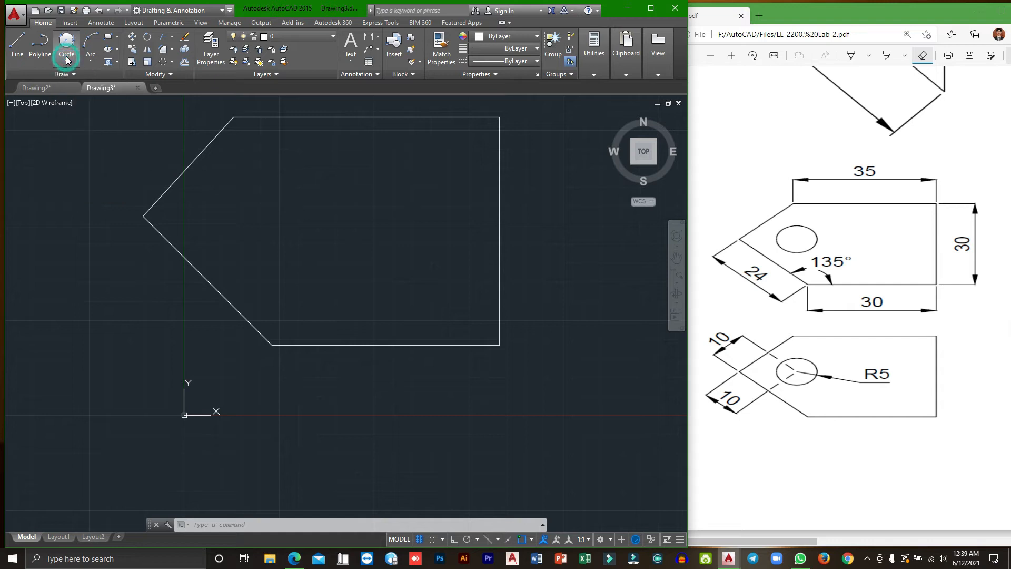
pyautogui.click(18, 48)
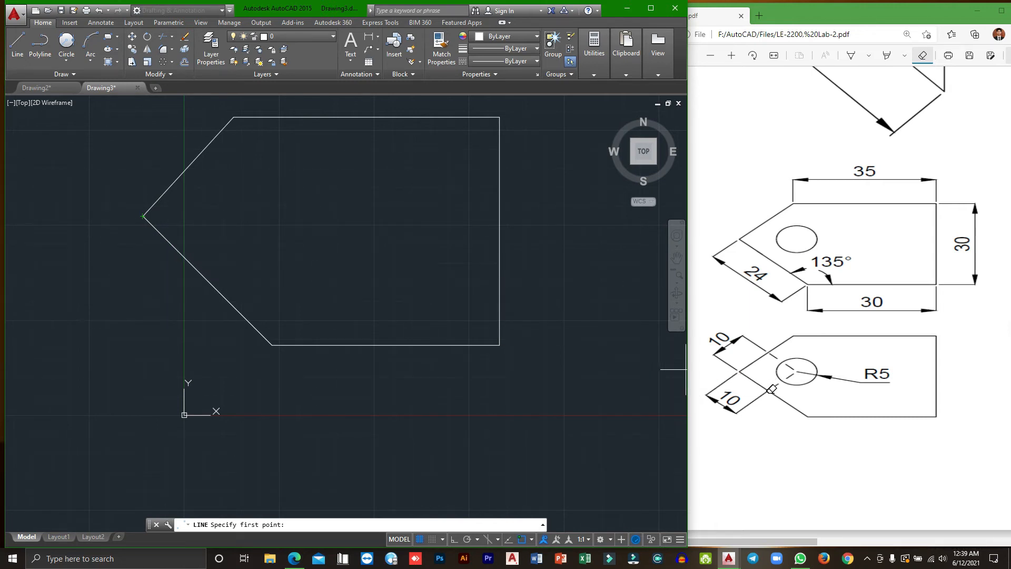
# - Draw a 10-unit construction line from the plate's left tip down along the lower slanted edge at 45°
pyautogui.click(15, 50)
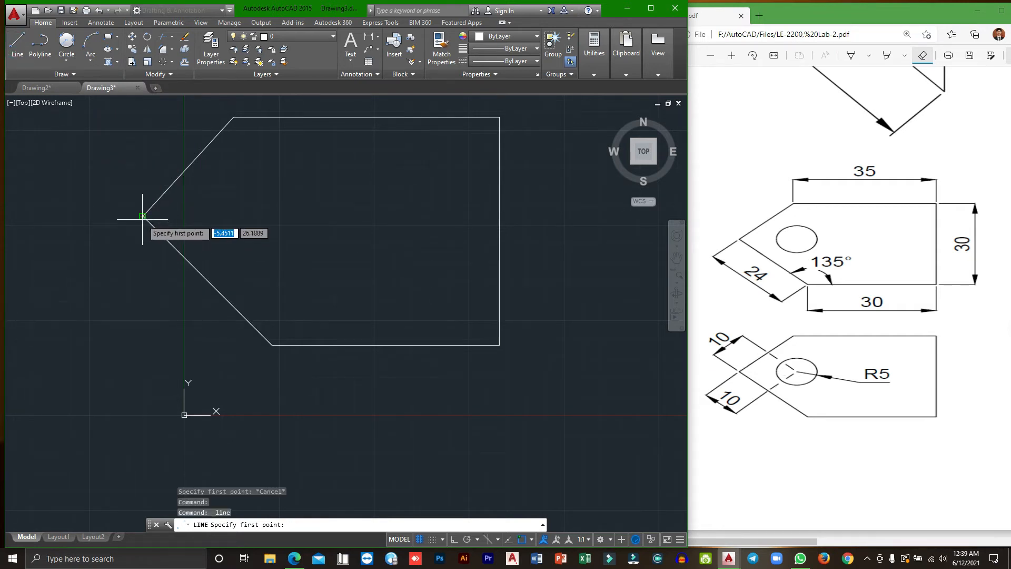
pyautogui.scroll(4, 143, 216)
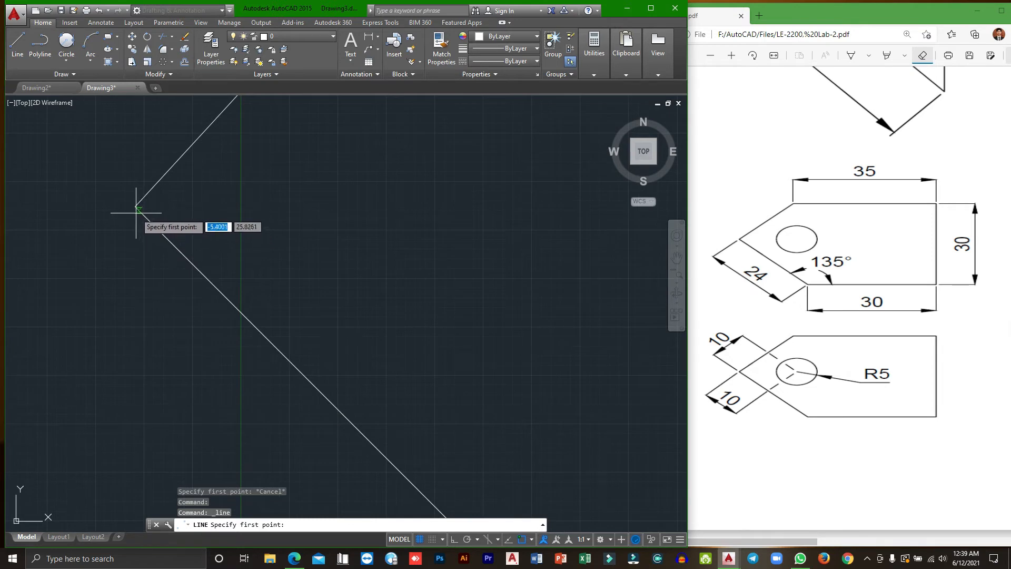
pyautogui.click(135, 206)
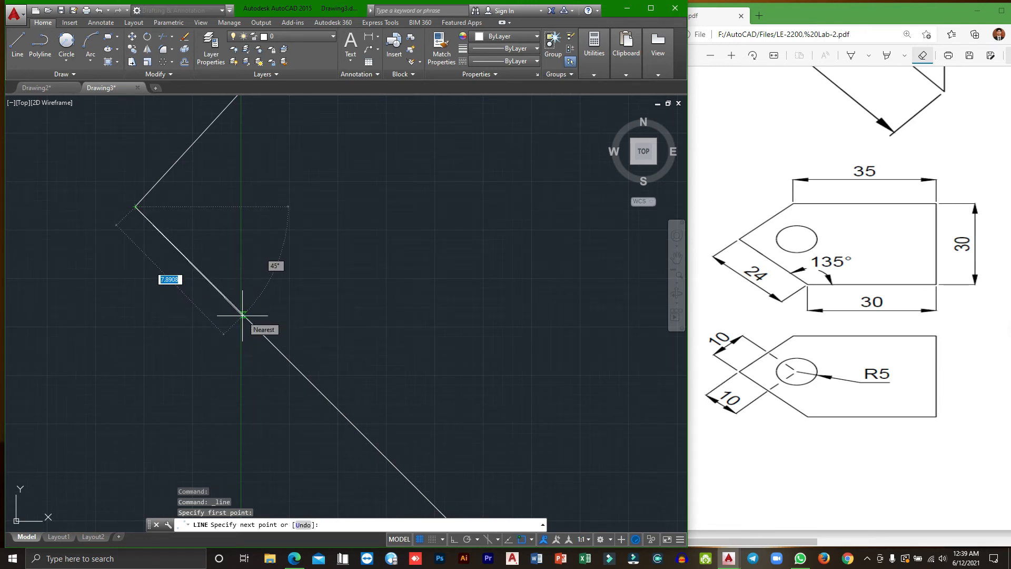
pyautogui.write('10')
pyautogui.press('Tab')
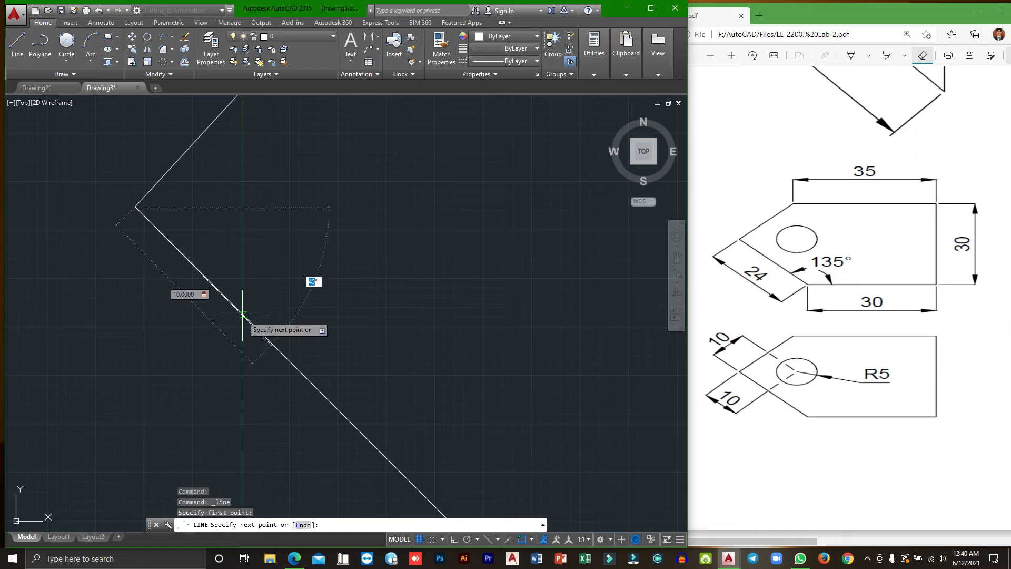
pyautogui.write('4')
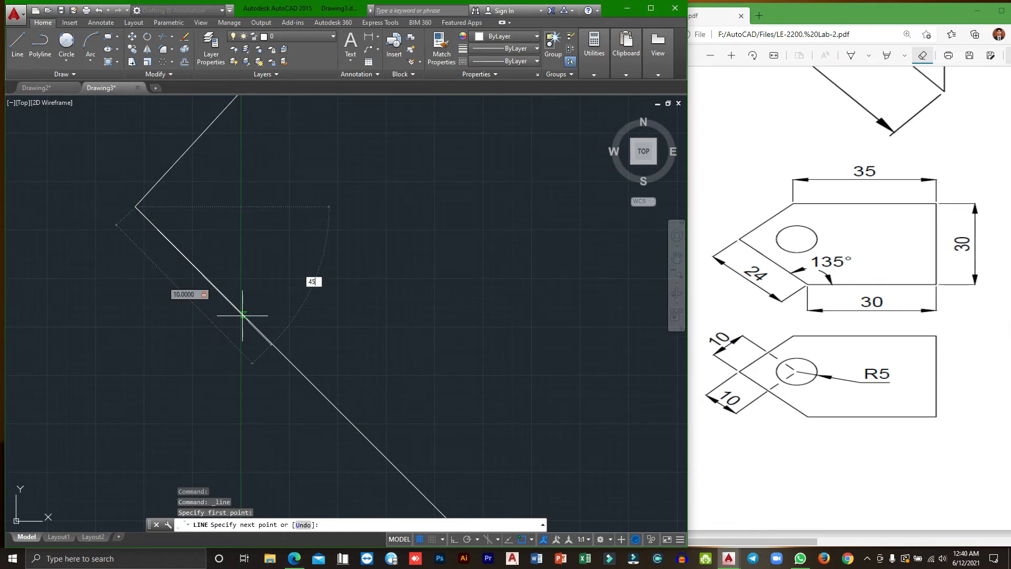
pyautogui.write('5')
pyautogui.press('Return')
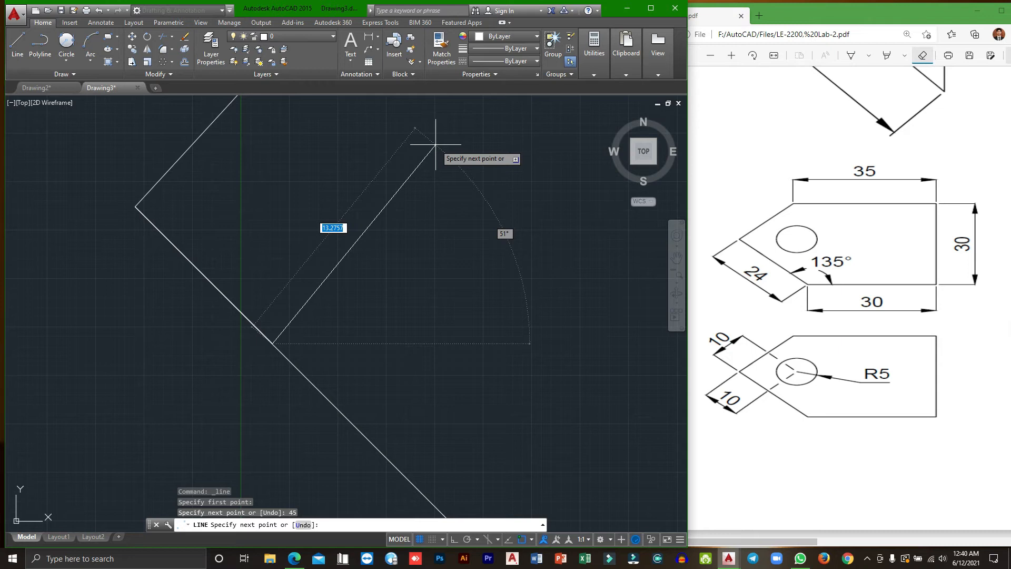
# - Continue with a 10-unit construction line at 45° up and right into the plate, and end the line
pyautogui.write('10')
pyautogui.press('Tab')
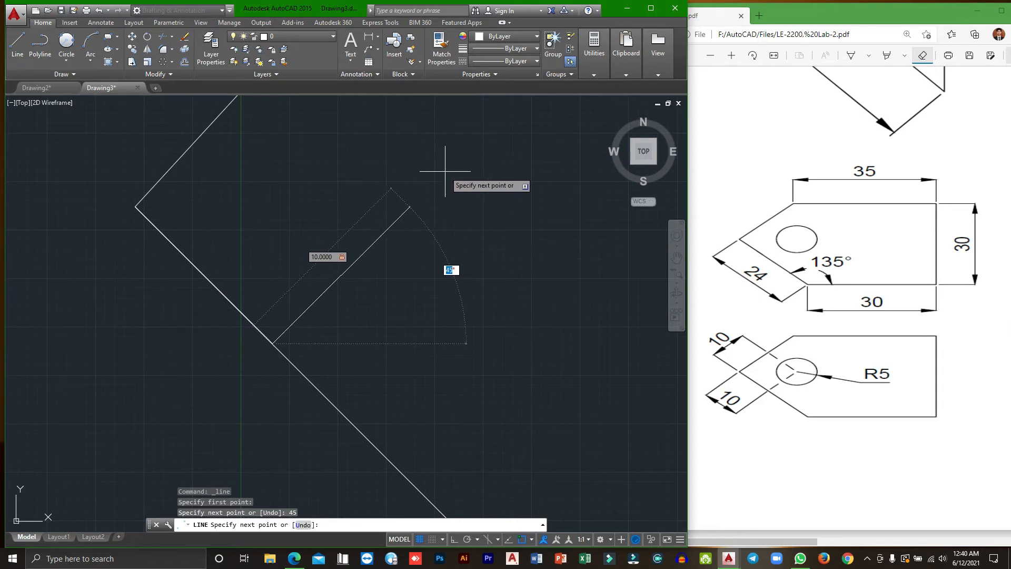
pyautogui.write('45')
pyautogui.press('Return')
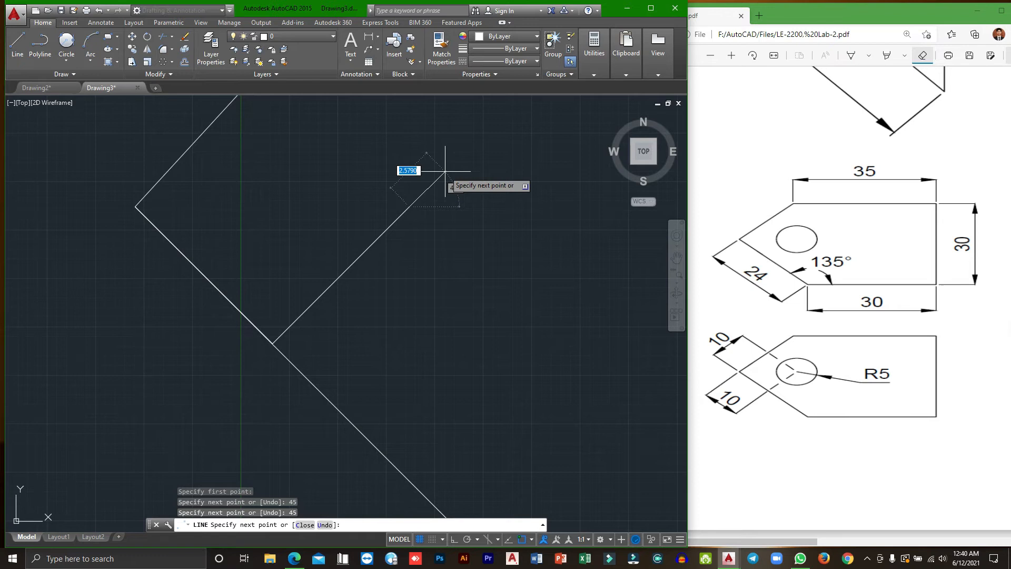
pyautogui.press('Escape')
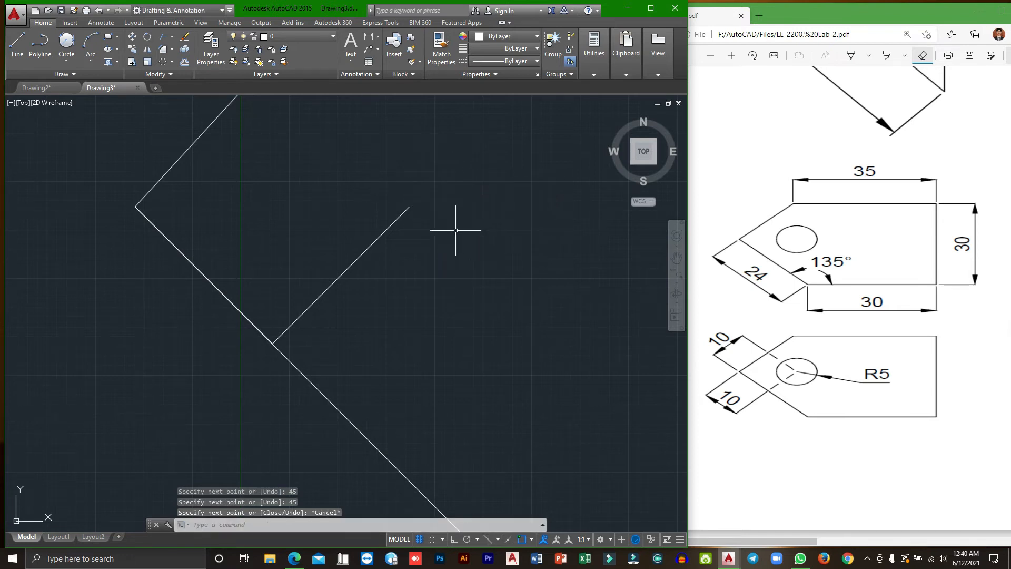
# - Draw a circle of radius 5 centred on the free end of the construction line inside the plate
pyautogui.scroll(-4, 443, 220)
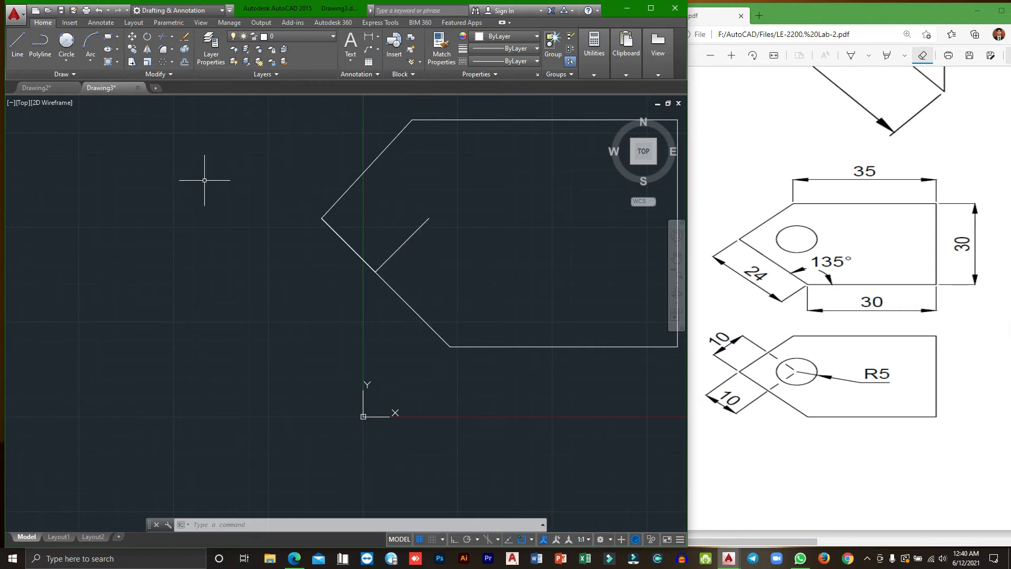
pyautogui.click(68, 62)
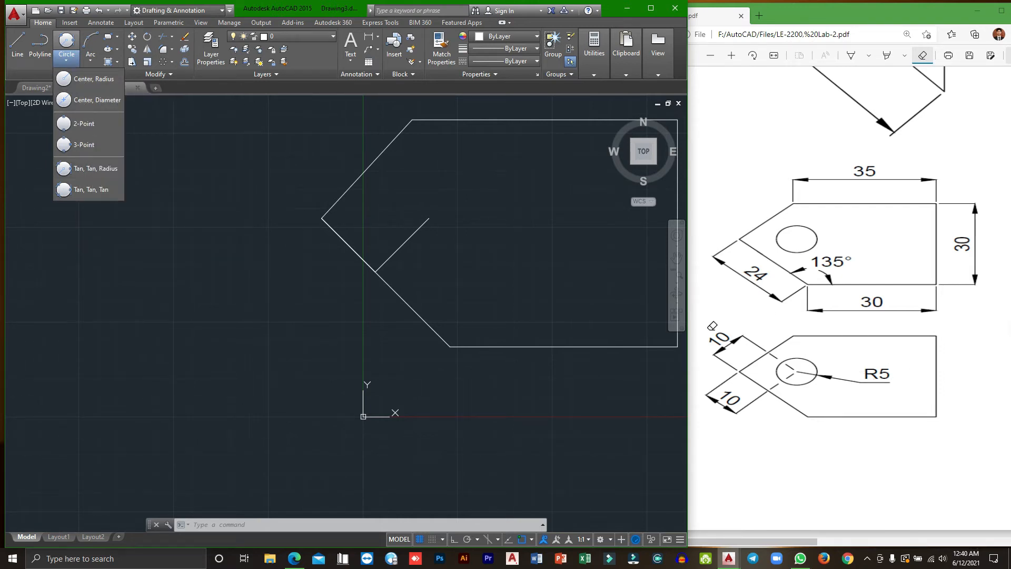
pyautogui.click(91, 82)
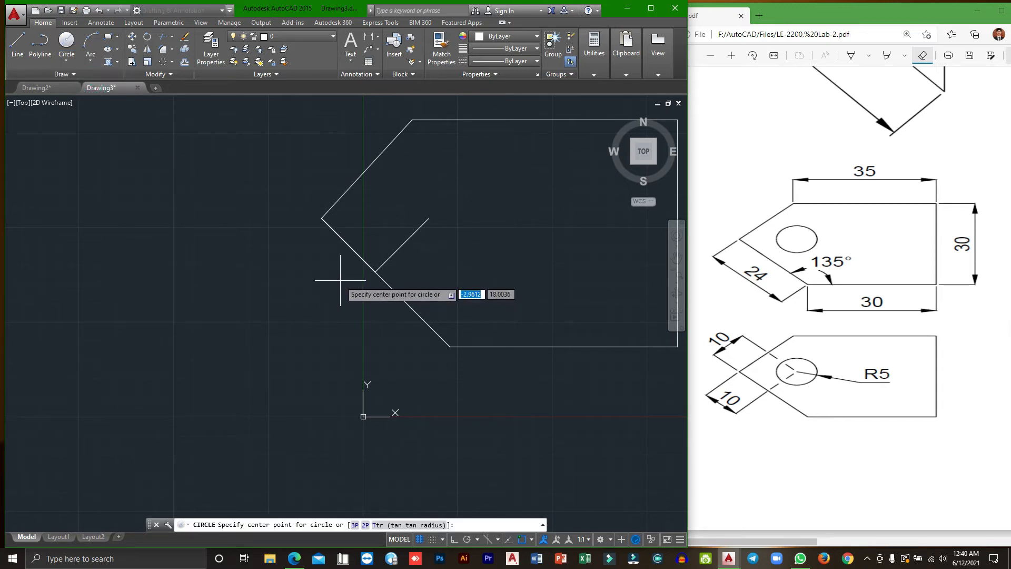
pyautogui.click(429, 218)
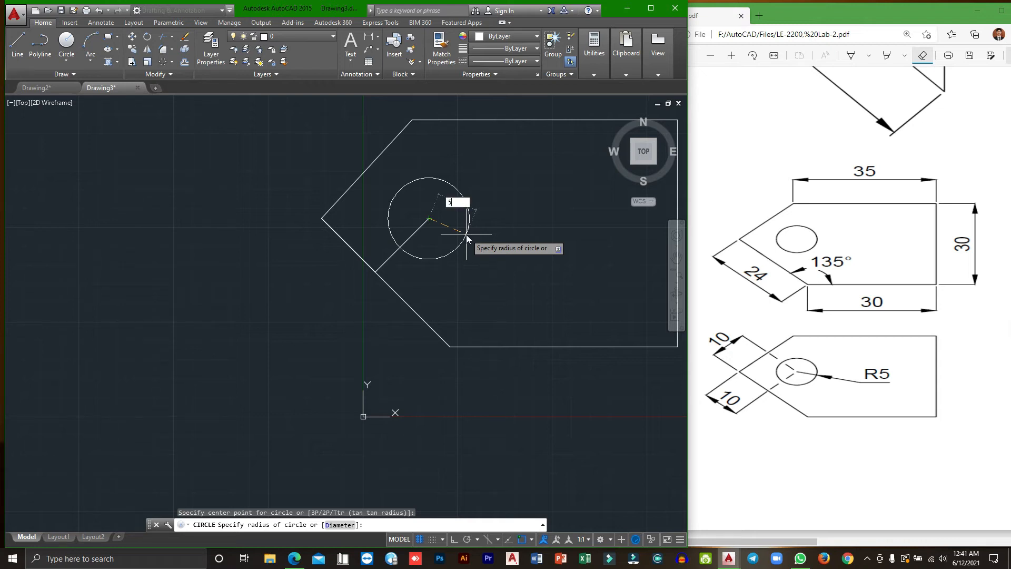
pyautogui.press('Return')
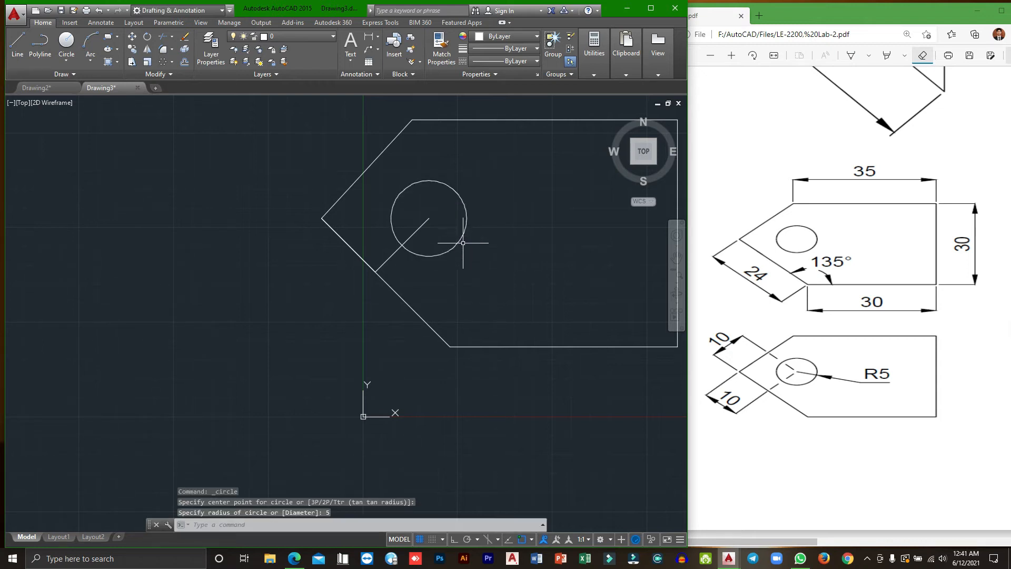
# - Erase the slanted construction line running from the lower slanted edge to the circle's centre
pyautogui.click(392, 255)
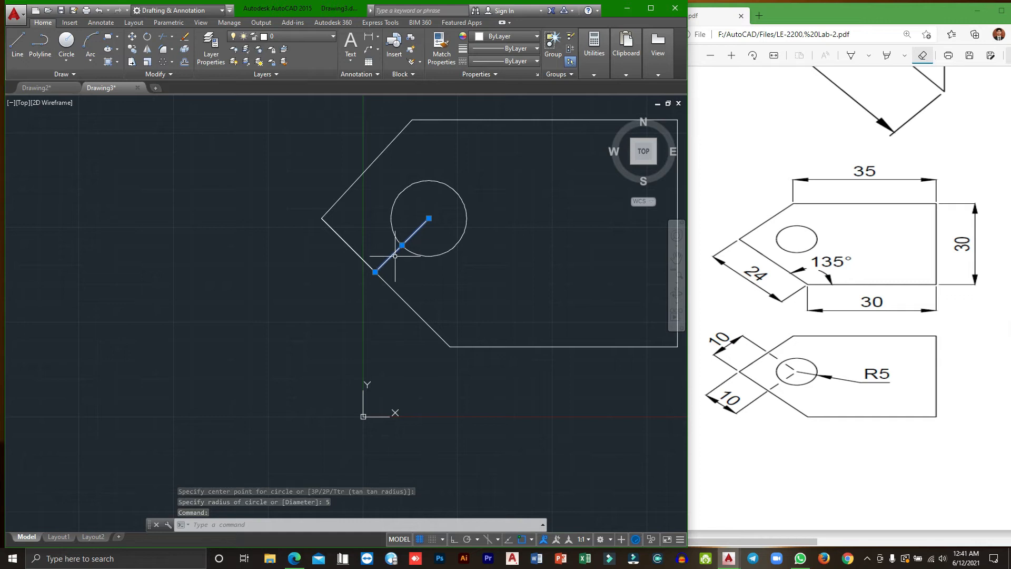
pyautogui.press('Delete')
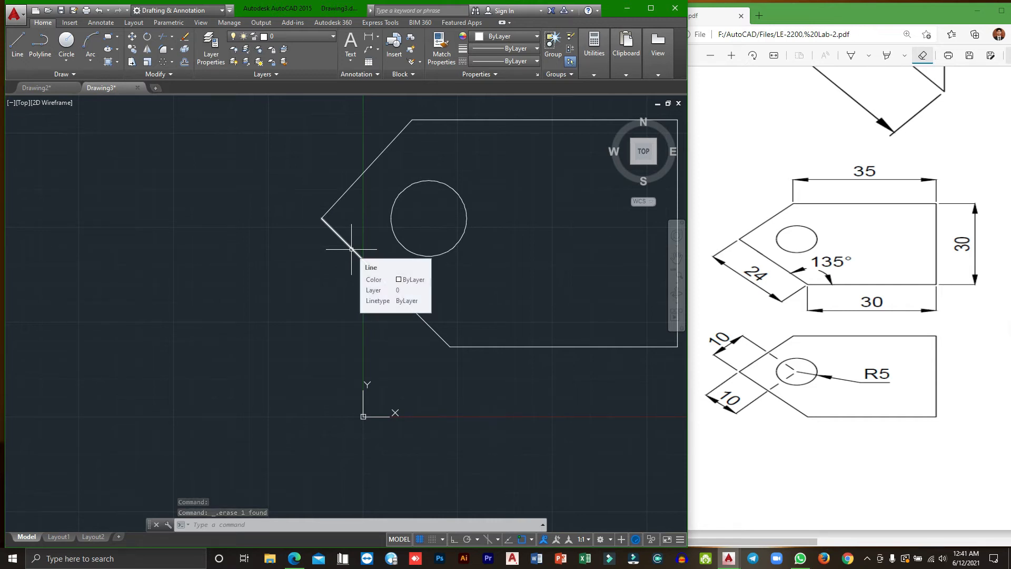
pyautogui.press('Escape')
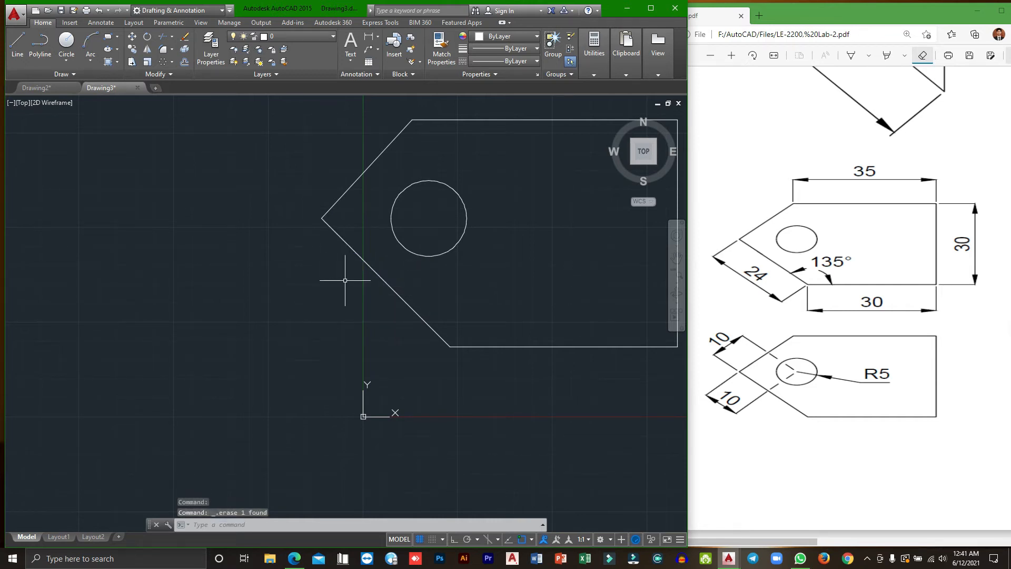
# - Add a linear dimension to the plate's top edge, with the dimension line placed just above it
pyautogui.moveTo(538, 252); pyautogui.dragTo(313, 293, button='middle')
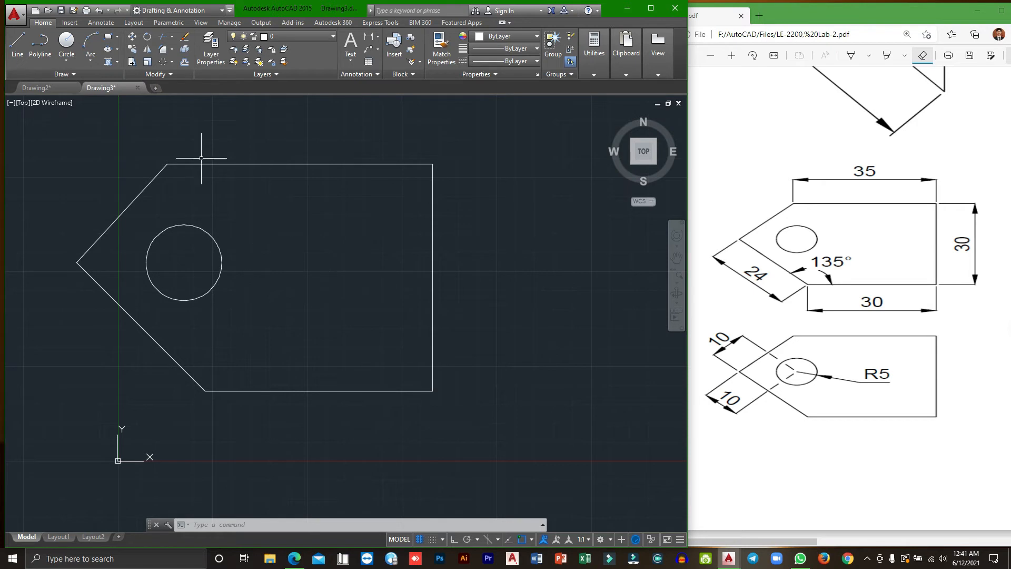
pyautogui.click(101, 23)
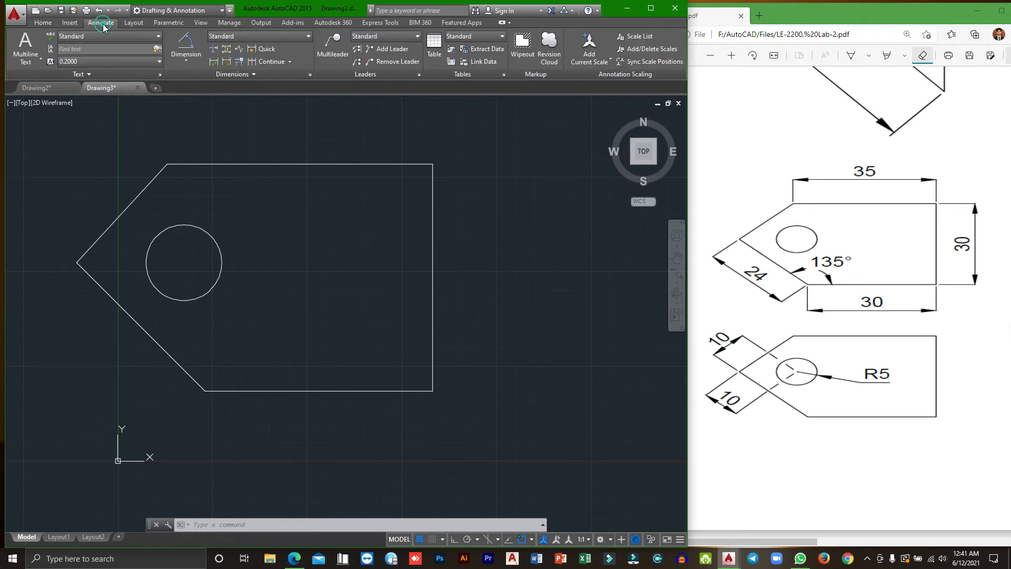
pyautogui.click(194, 50)
pyautogui.click(186, 61)
pyautogui.click(194, 79)
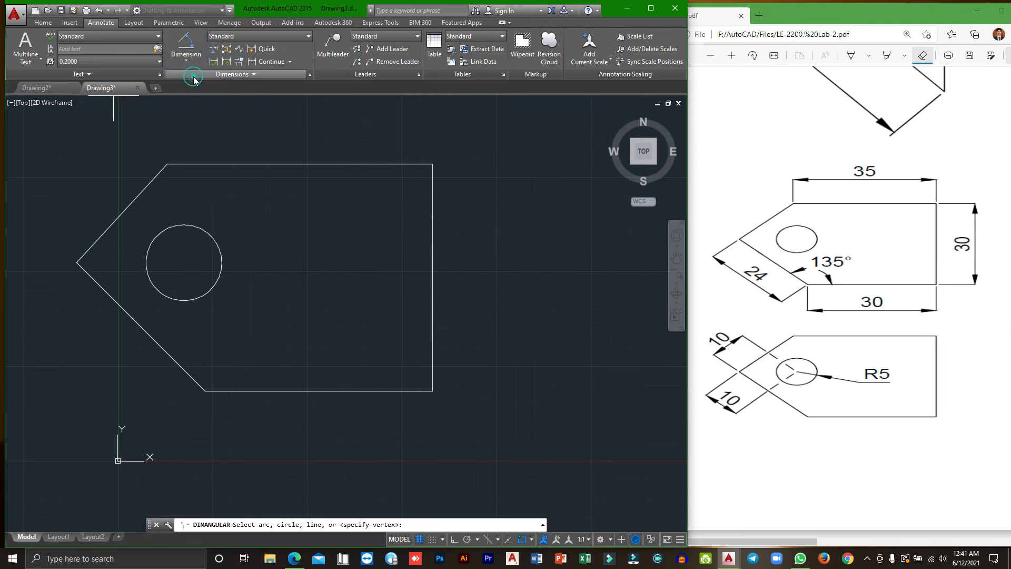
pyautogui.click(167, 164)
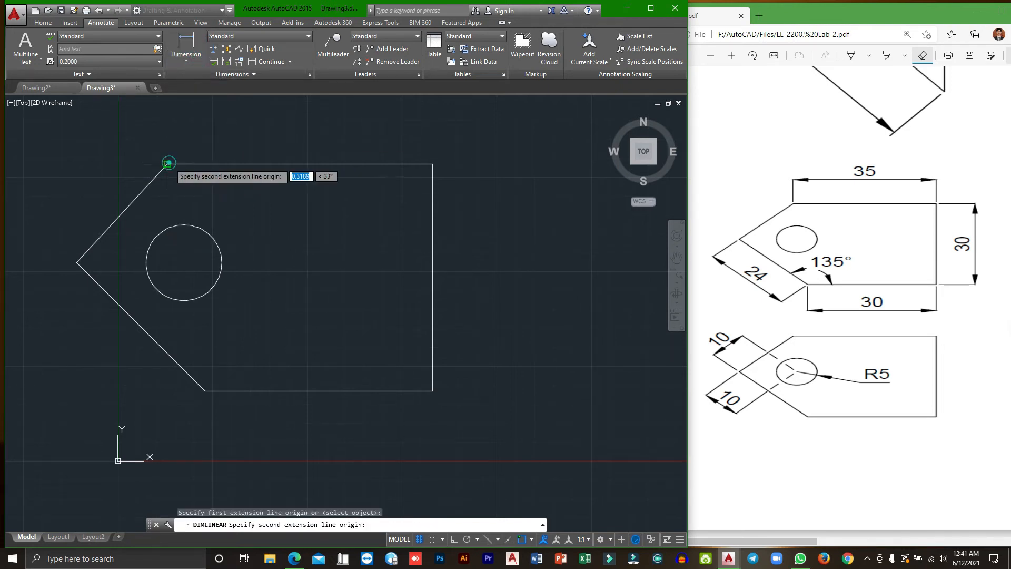
pyautogui.click(432, 164)
pyautogui.click(423, 137)
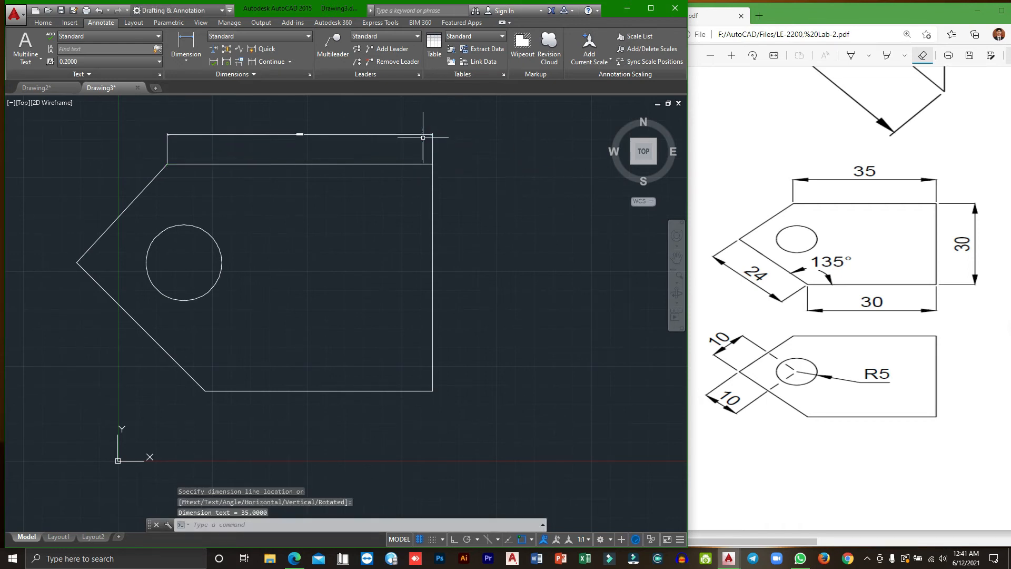
# - Modify the Standard dimension style to a text height of 2 and set it as the current style
pyautogui.click(245, 526)
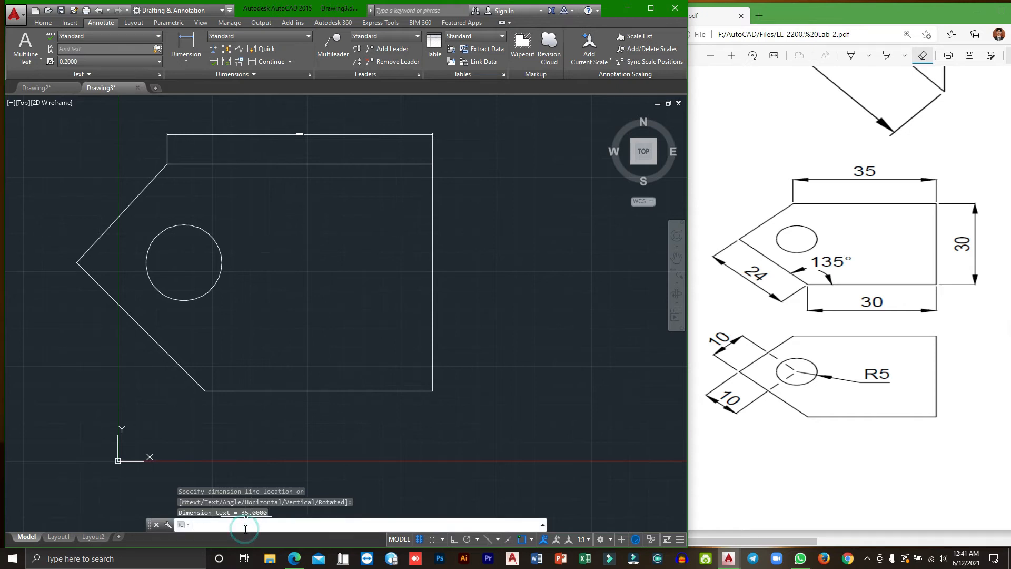
pyautogui.press('Return')
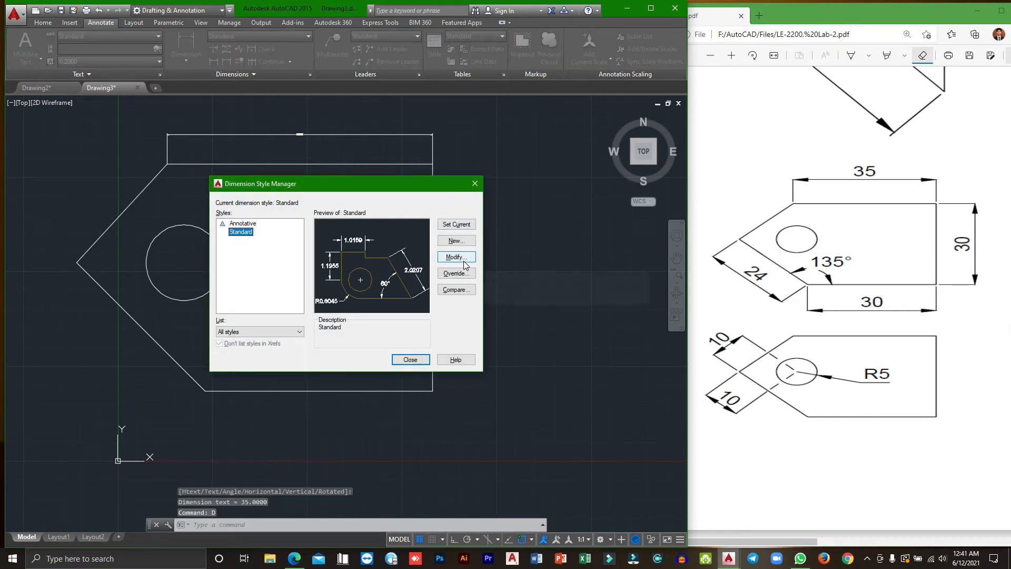
pyautogui.click(462, 259)
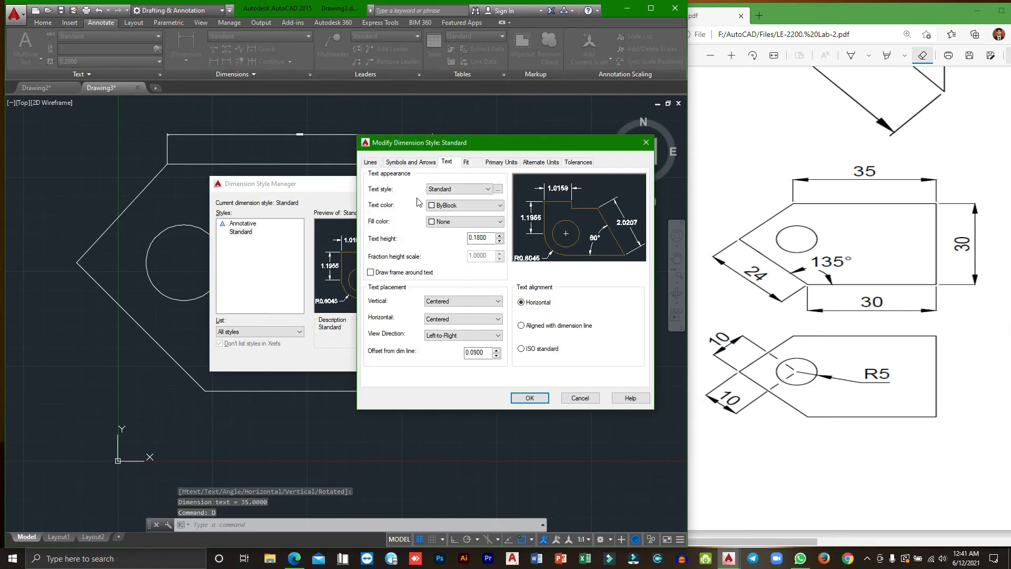
pyautogui.moveTo(491, 240); pyautogui.dragTo(470, 241)
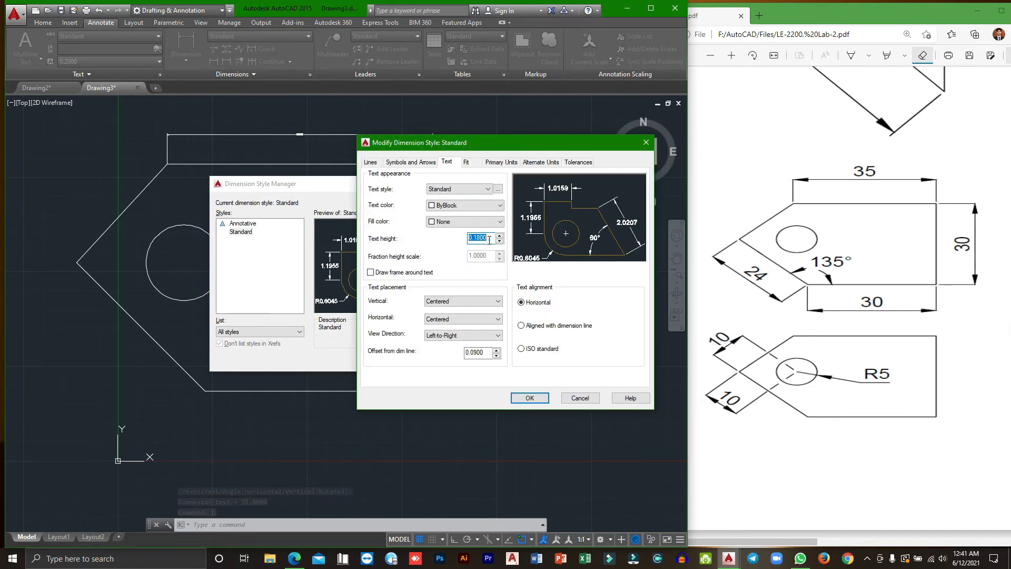
pyautogui.write('2')
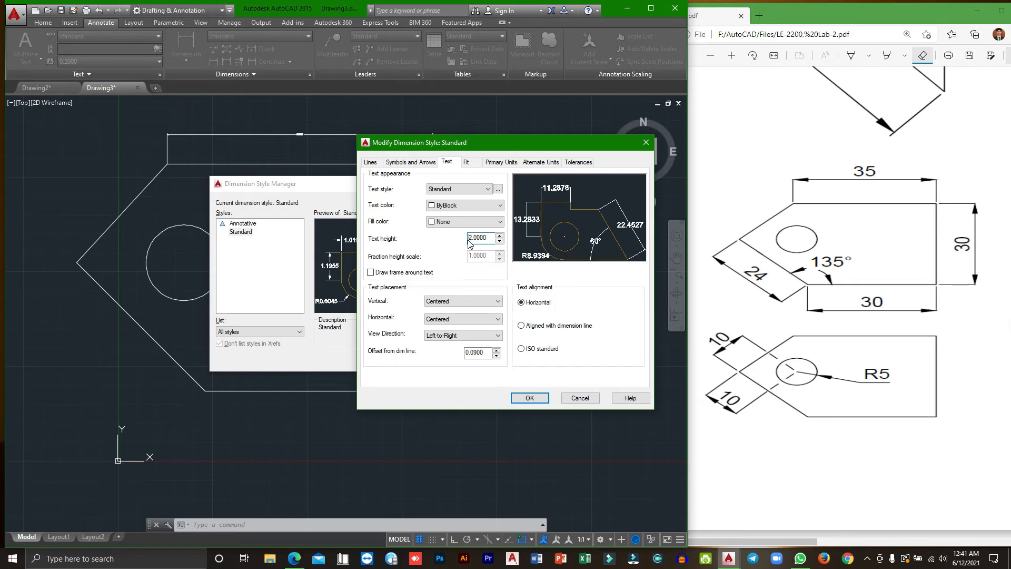
pyautogui.click(530, 398)
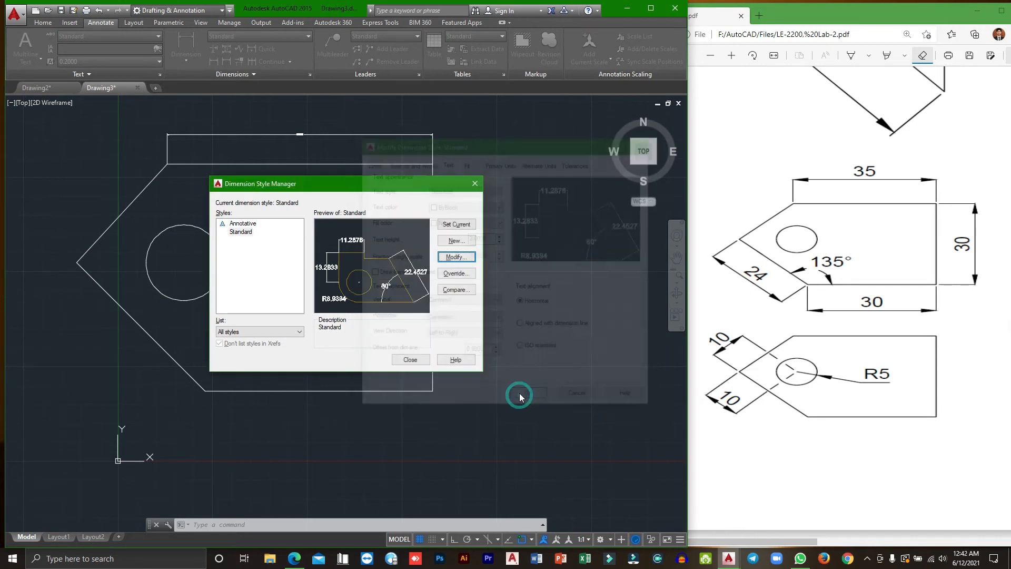
pyautogui.click(463, 224)
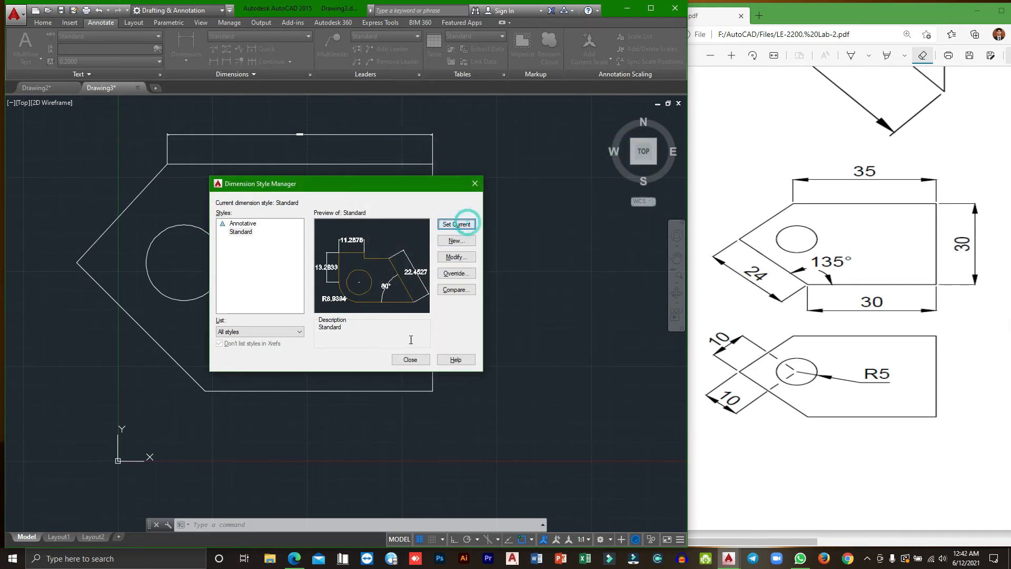
pyautogui.click(412, 358)
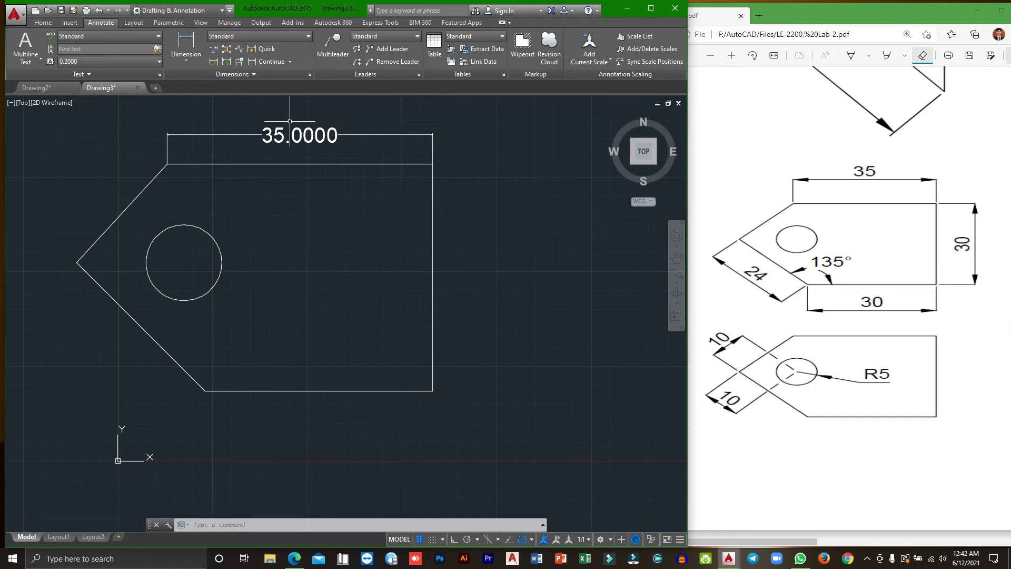
# - Add a linear dimension to the plate's vertical right edge, placed outside the outline
pyautogui.click(191, 44)
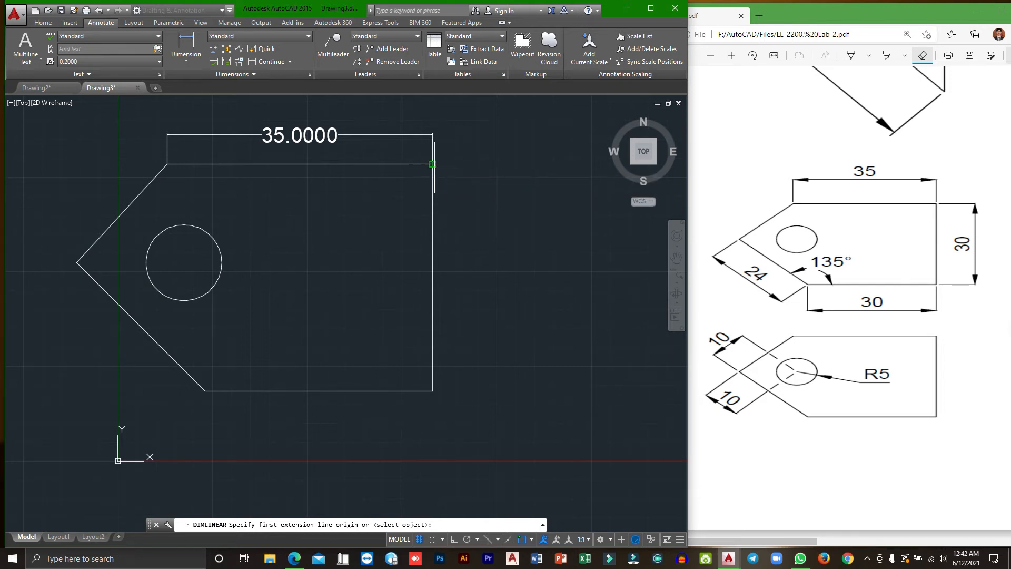
pyautogui.click(433, 165)
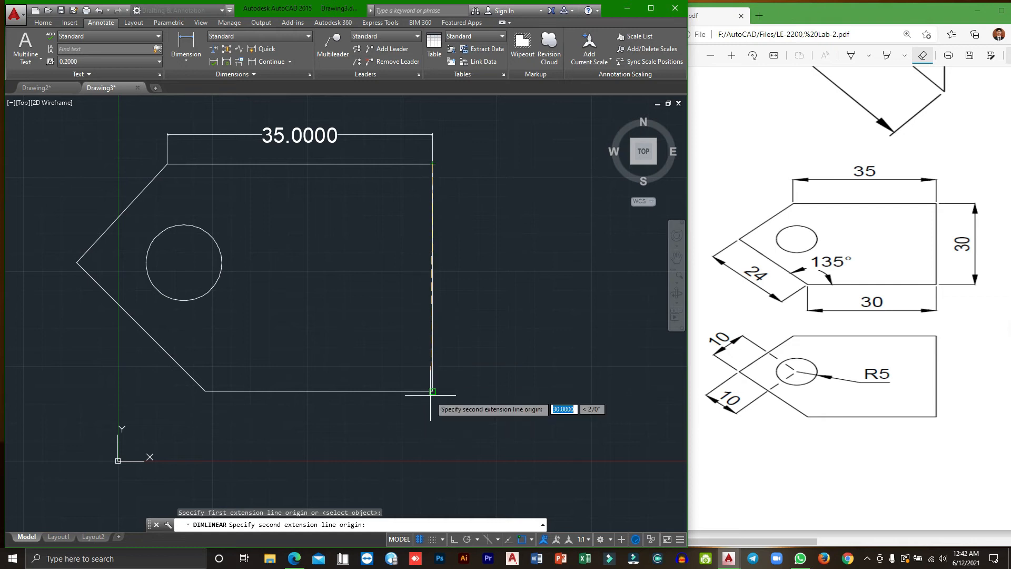
pyautogui.click(432, 392)
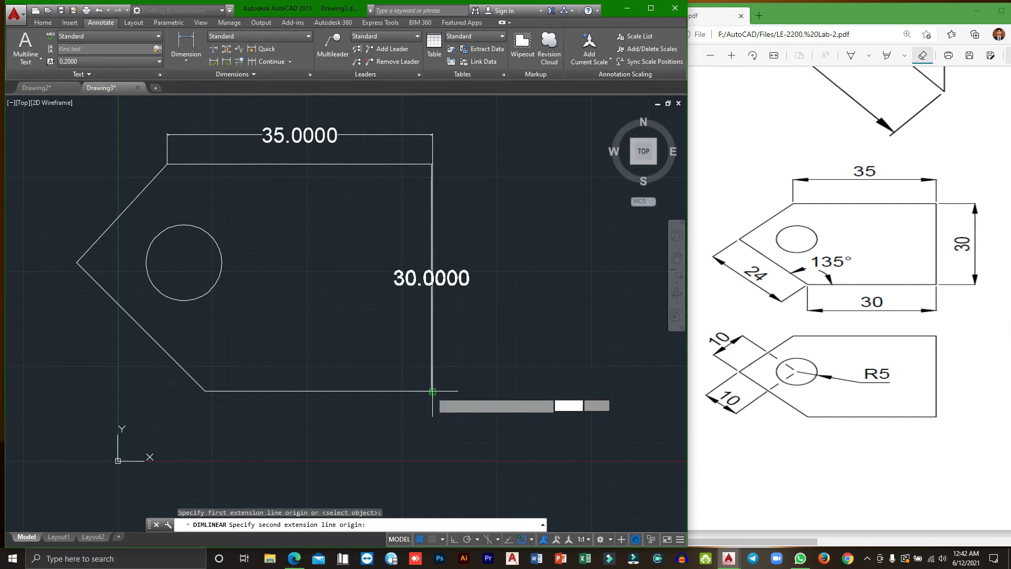
pyautogui.click(484, 391)
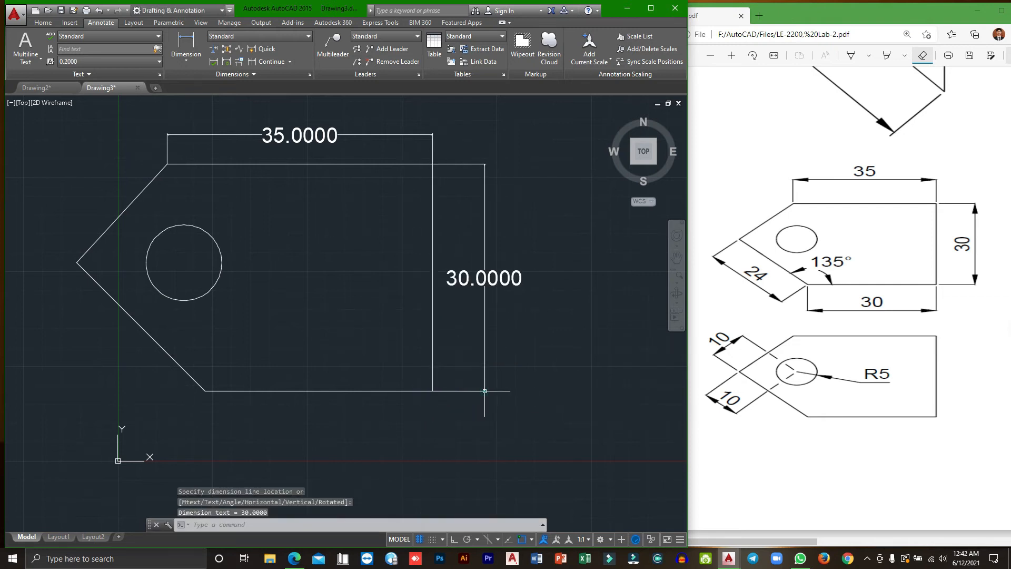
# - Add a linear dimension to the plate's bottom edge, with the dimension line placed below it
pyautogui.click(197, 43)
pyautogui.click(432, 391)
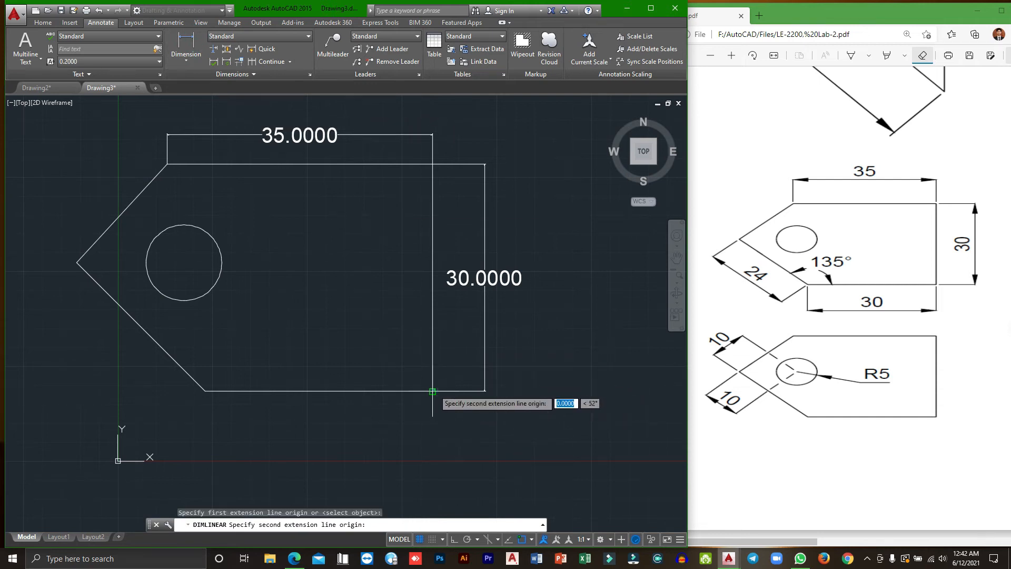
pyautogui.click(206, 391)
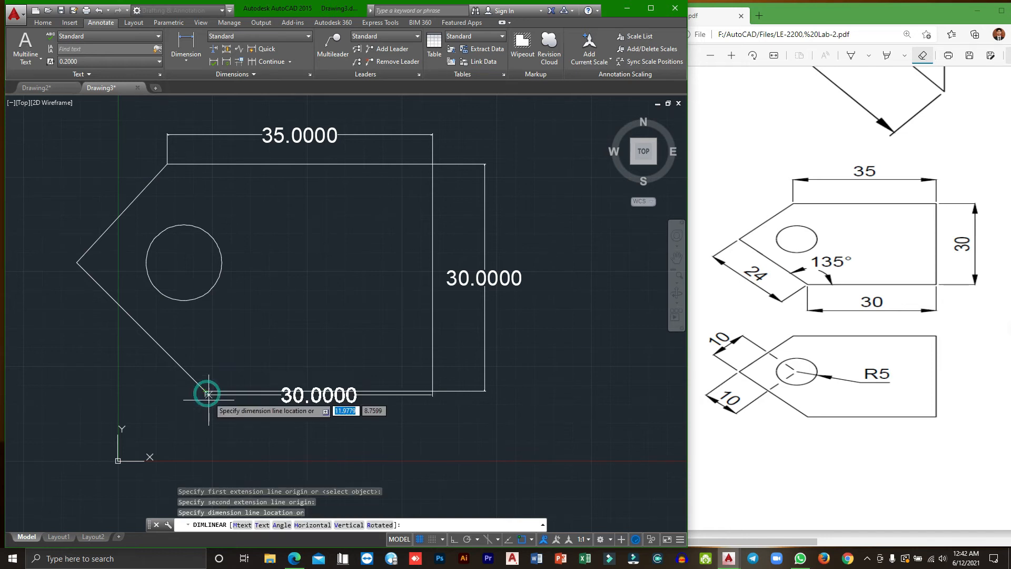
pyautogui.click(213, 431)
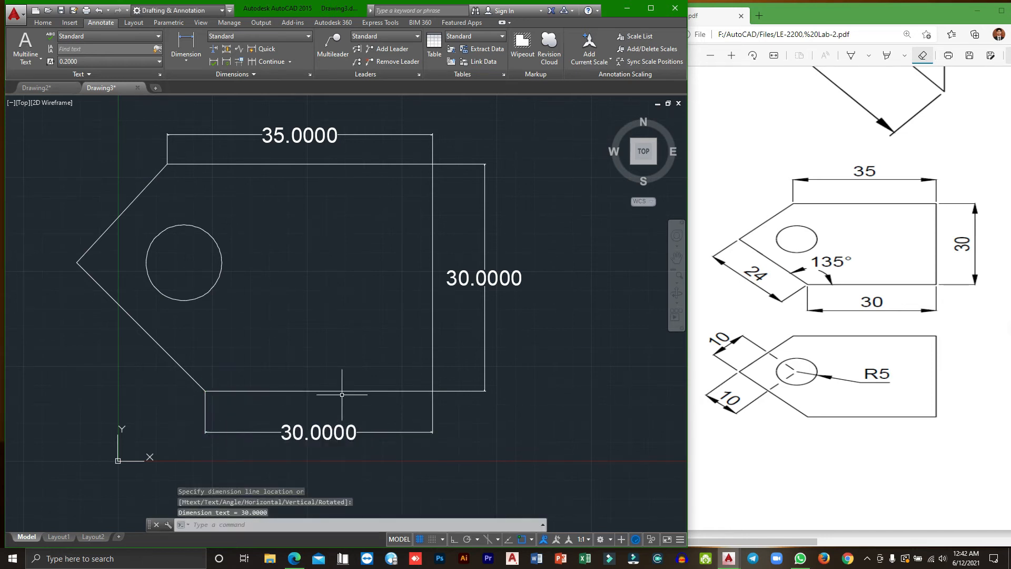
# - Add an aligned dimension to the lower slanted edge, from the bottom edge's left end to the plate's tip, placed outside the outline
pyautogui.click(196, 58)
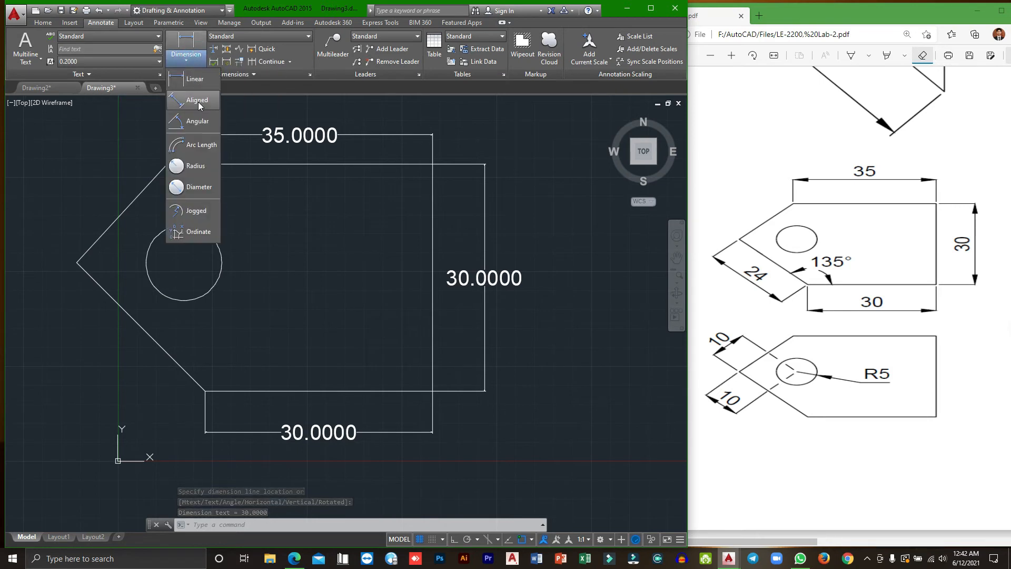
pyautogui.click(198, 101)
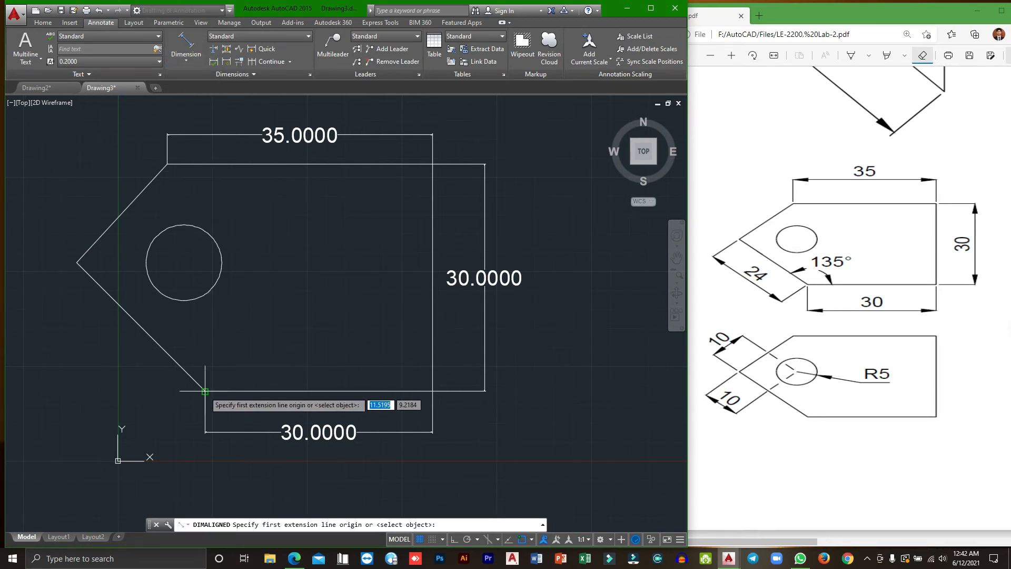
pyautogui.click(205, 392)
pyautogui.click(76, 263)
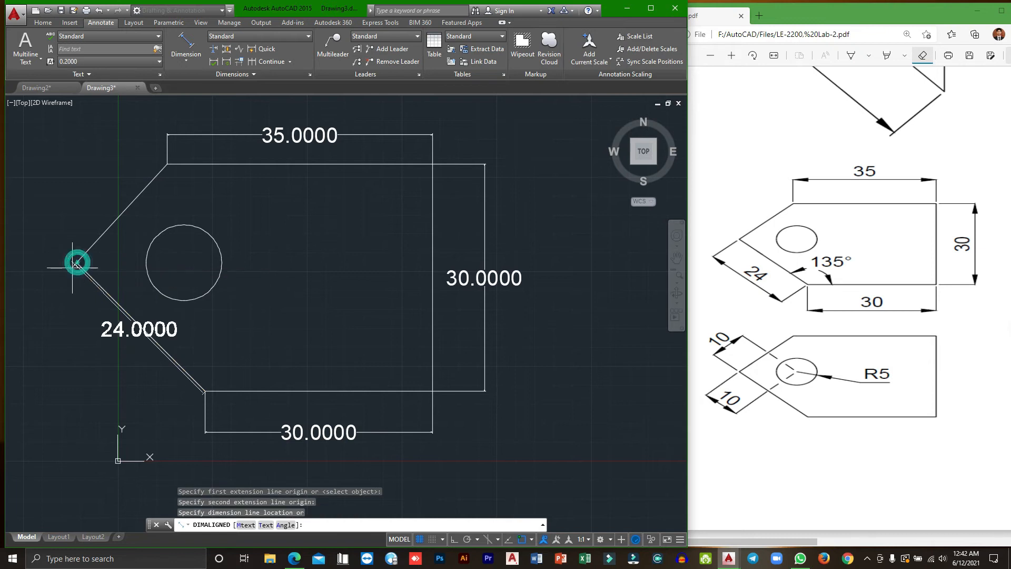
pyautogui.click(47, 286)
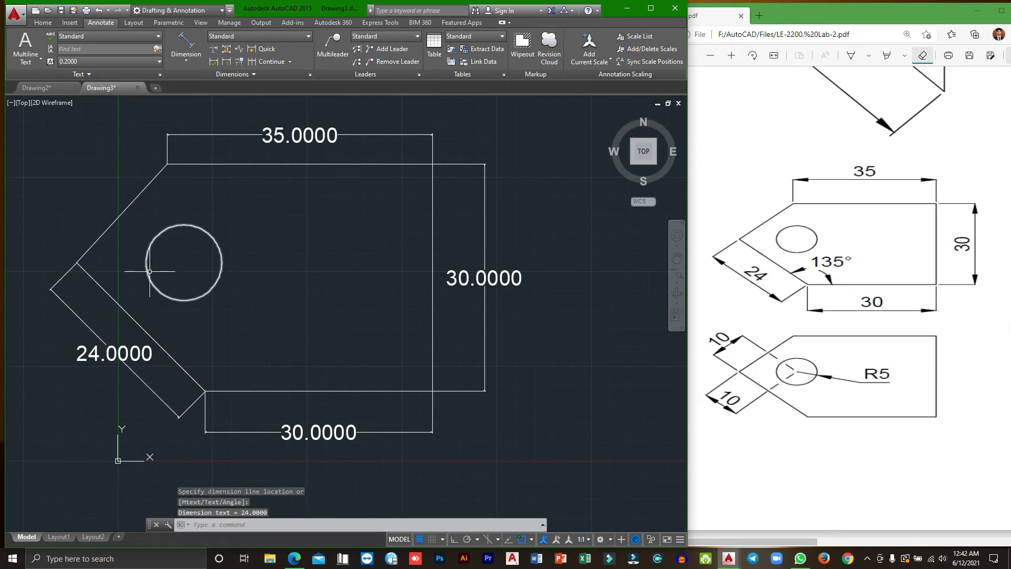
# - Add an angular dimension between the plate's bottom edge and lower slanted edge, with its arc placed inside the outline
pyautogui.click(177, 60)
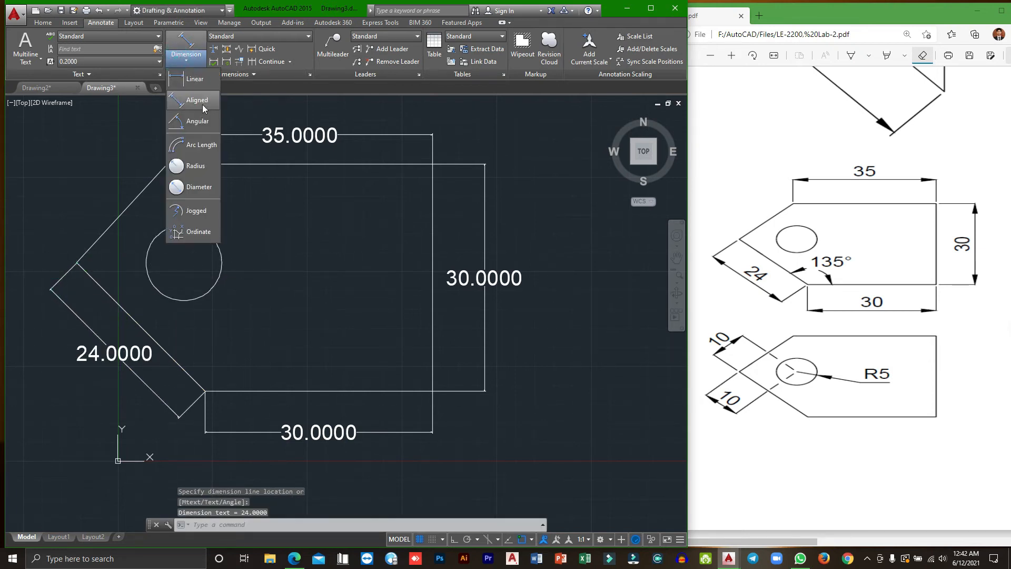
pyautogui.click(196, 122)
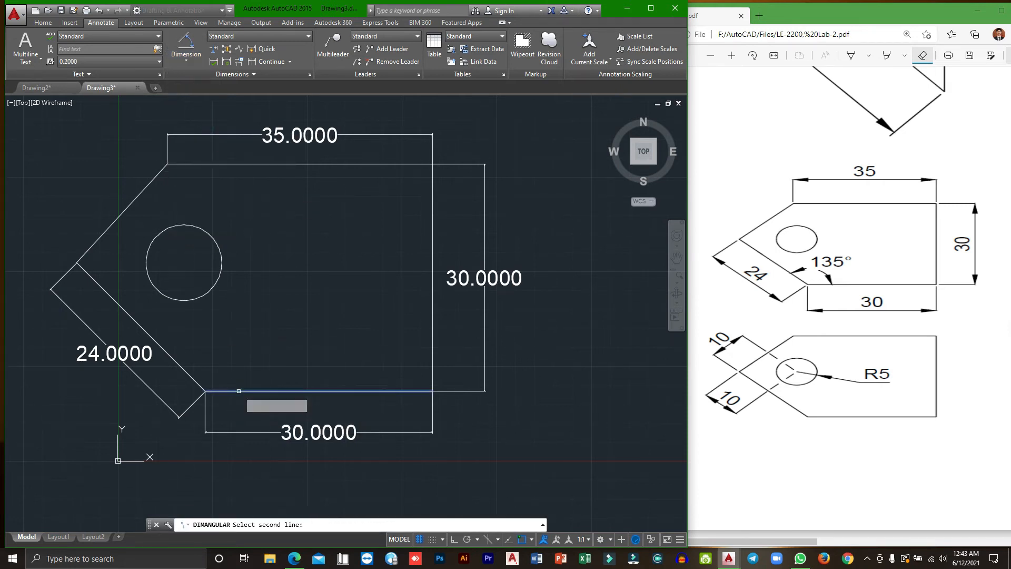
pyautogui.click(238, 391)
pyautogui.click(200, 383)
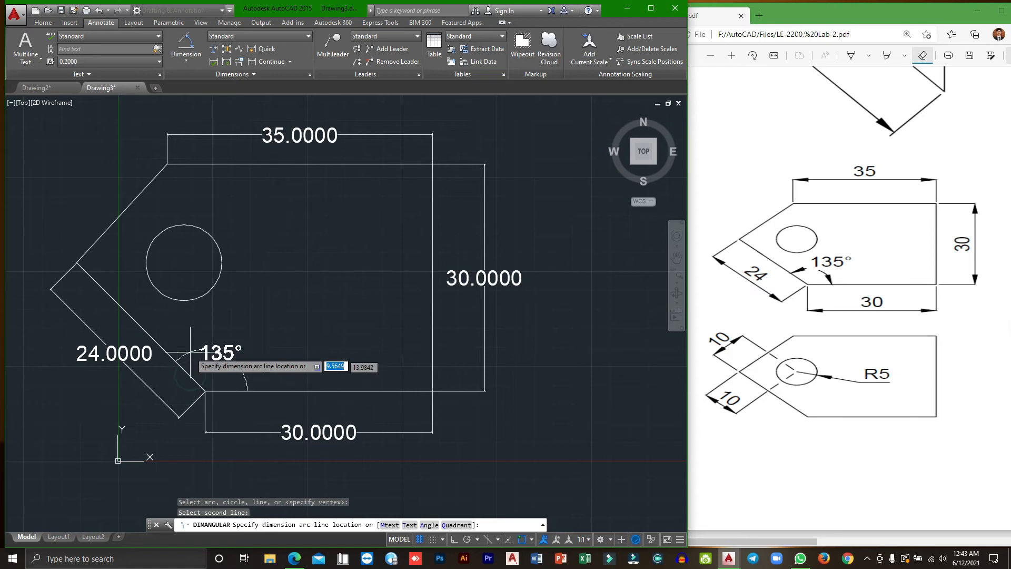
pyautogui.click(191, 341)
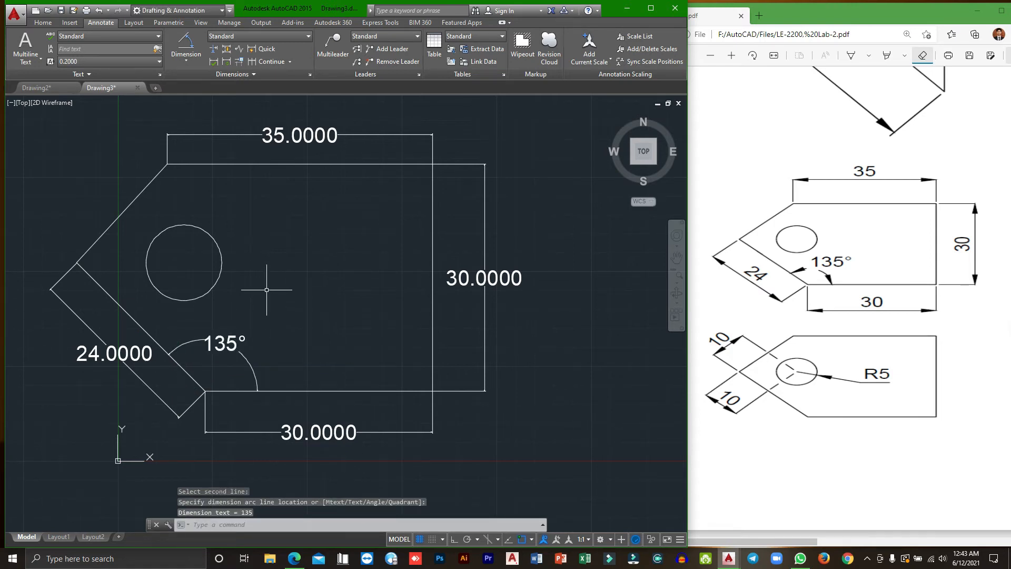
# - Add a radius dimension to the hole, placing the text inside the plate, above and to the right of the circle
pyautogui.click(197, 61)
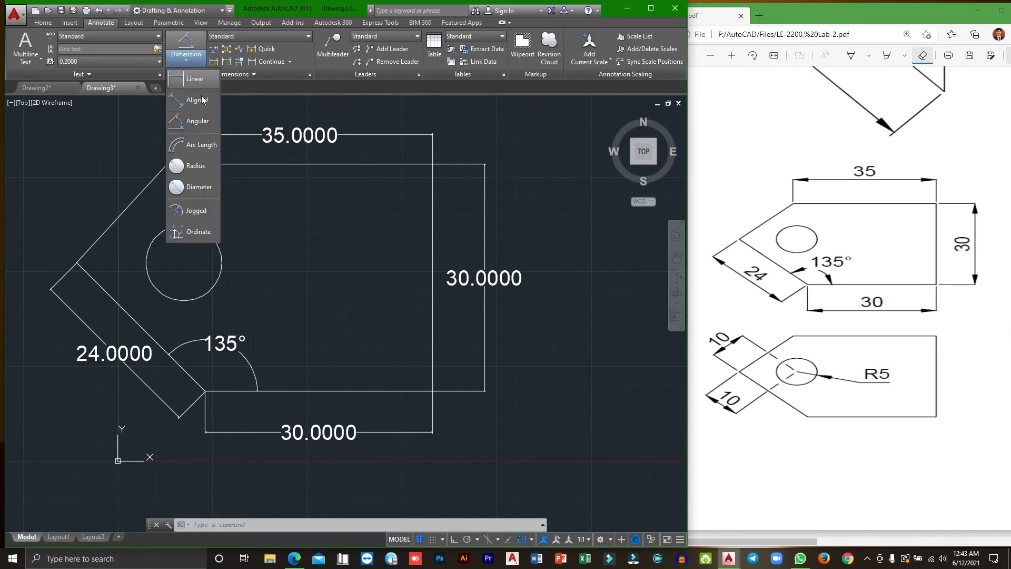
pyautogui.click(202, 167)
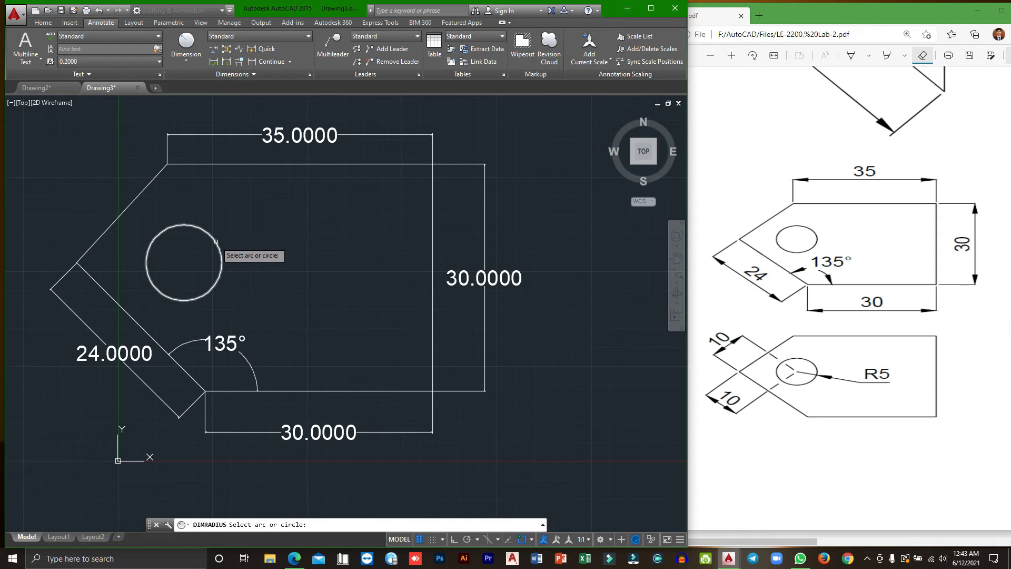
pyautogui.click(216, 242)
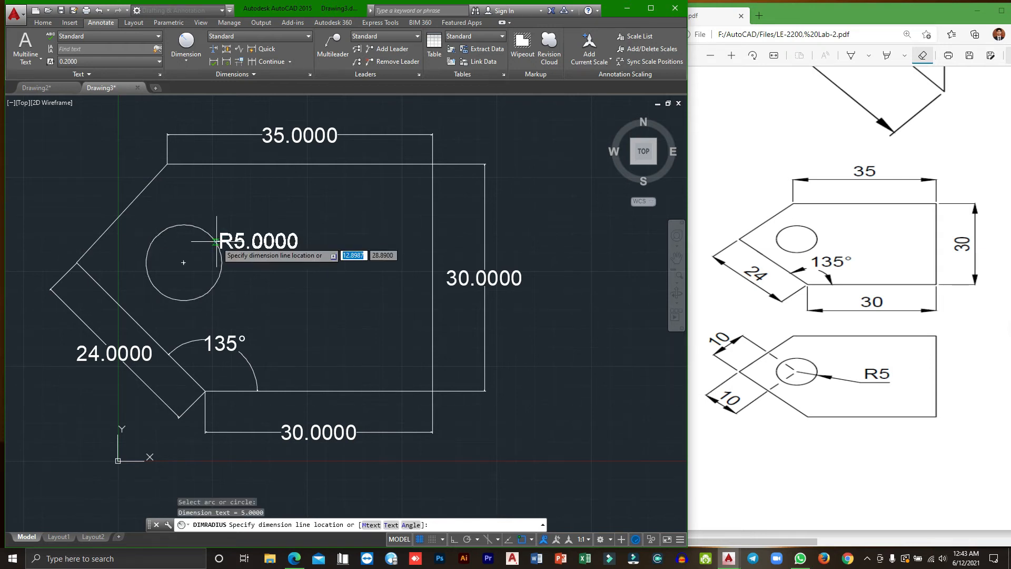
pyautogui.click(247, 220)
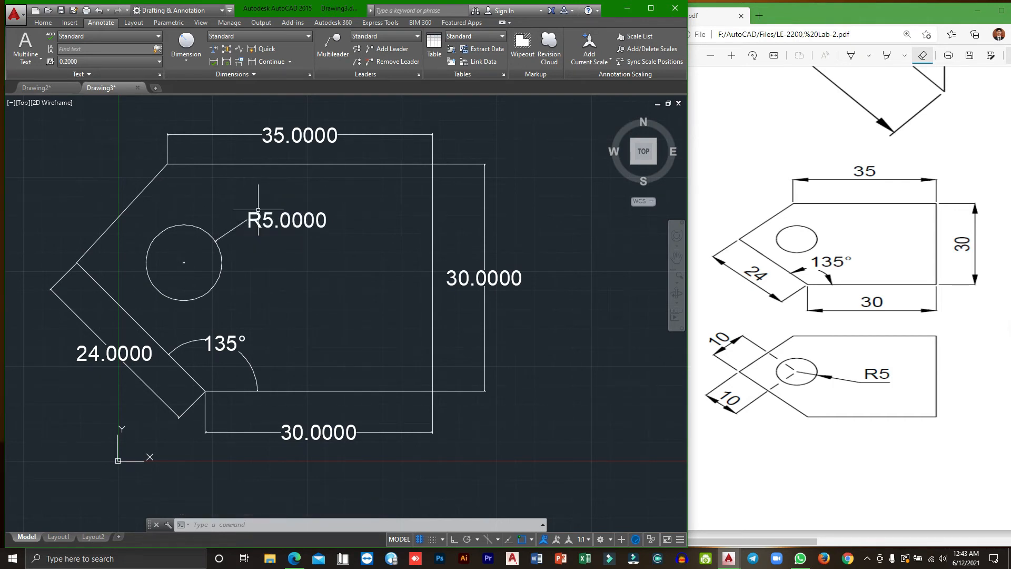
pyautogui.scroll(-2, 258, 210)
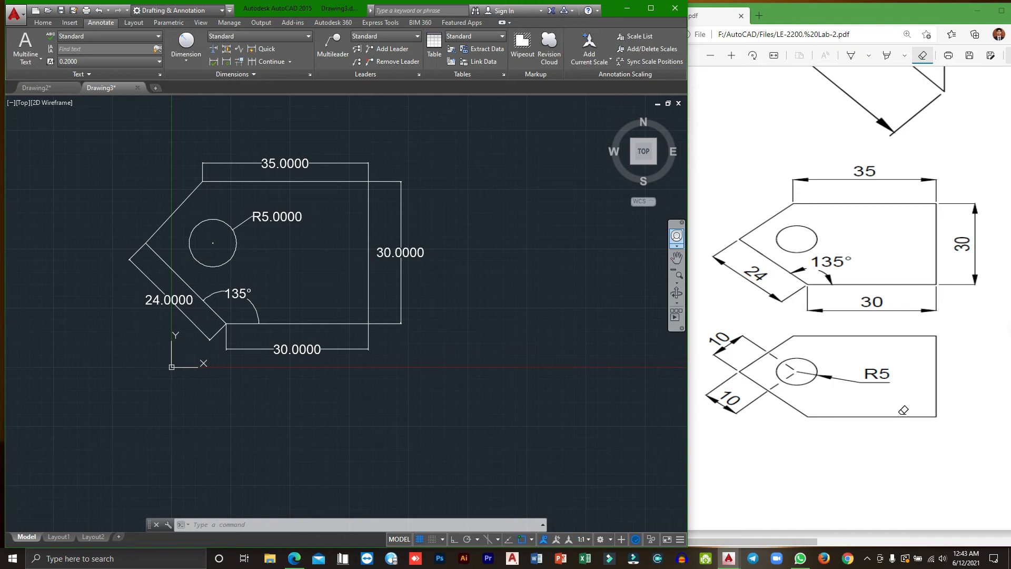
# - Bring the 12.0-wide plate figure with two holes into view in the lab PDF and start a new AutoCAD drawing
pyautogui.click(795, 540)
pyautogui.moveTo(865, 542); pyautogui.dragTo(973, 541)
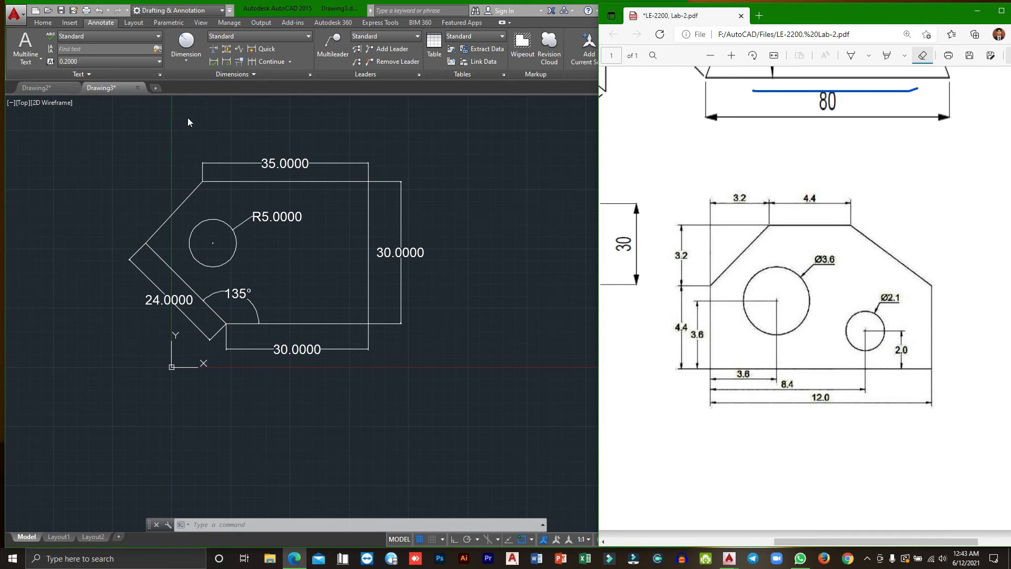
pyautogui.click(158, 90)
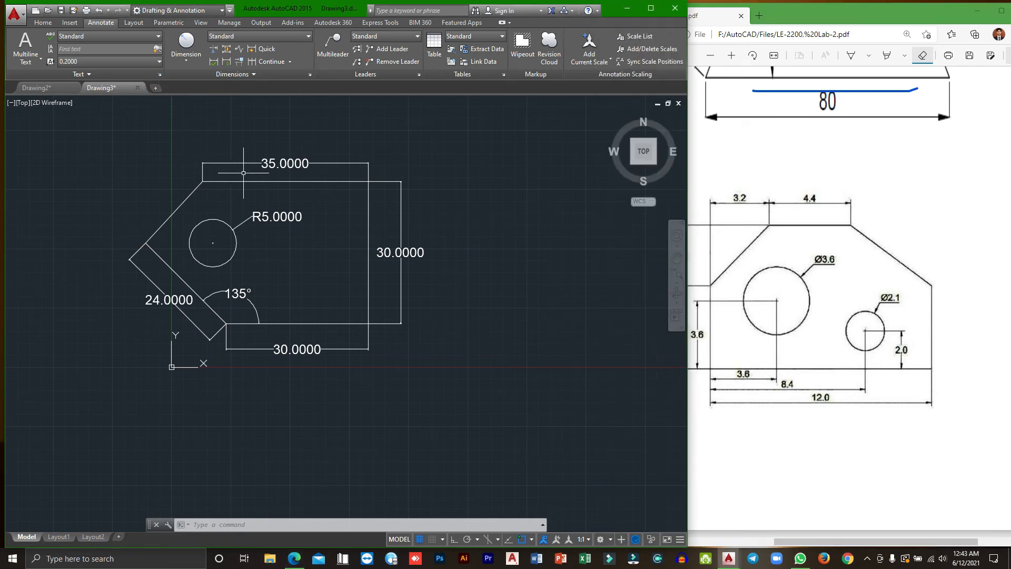
pyautogui.click(156, 87)
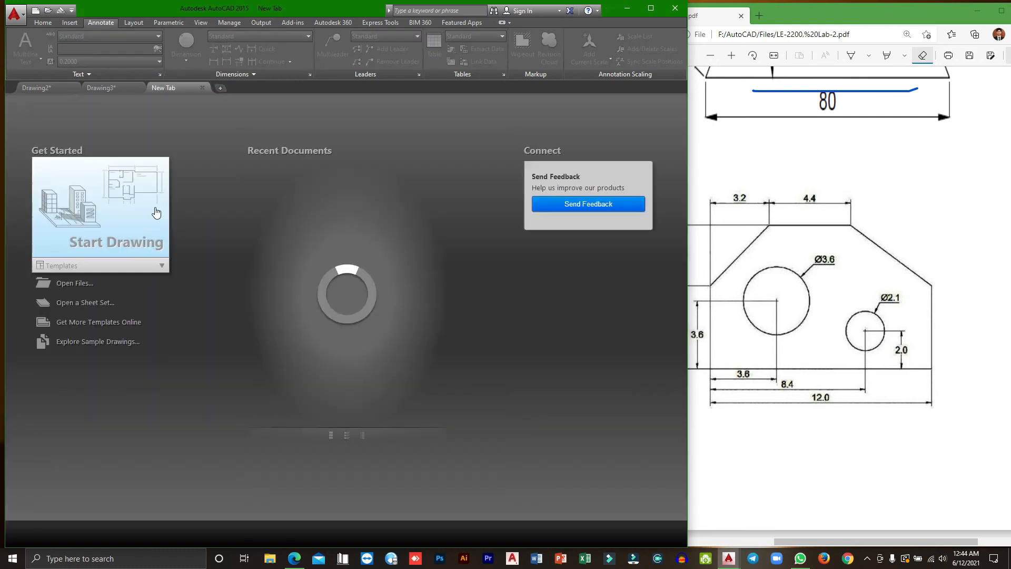
pyautogui.click(119, 213)
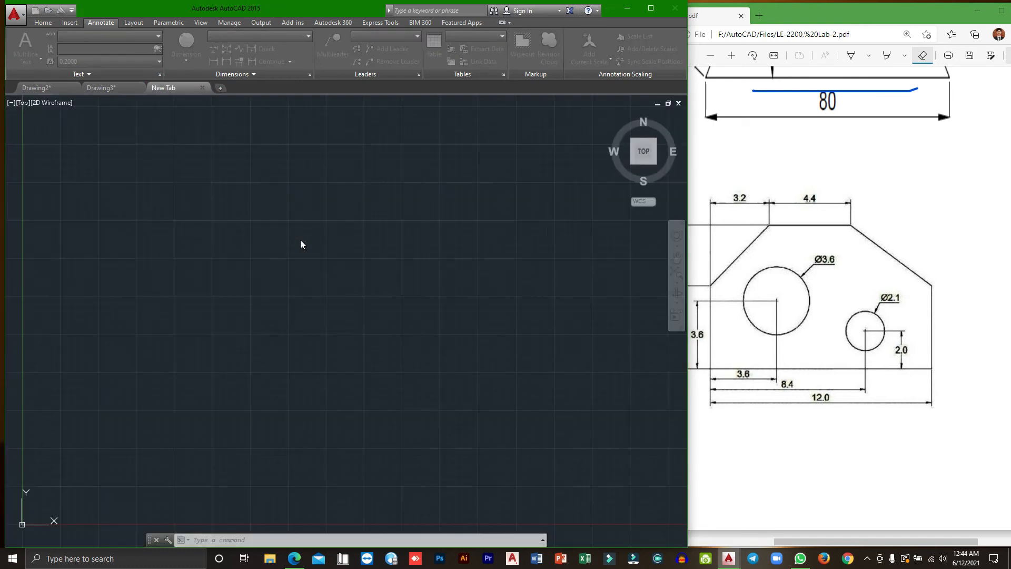
# - With Ortho on, draw the two-hole plate's bottom edge as a horizontal line 12 units long to the right
pyautogui.click(677, 284)
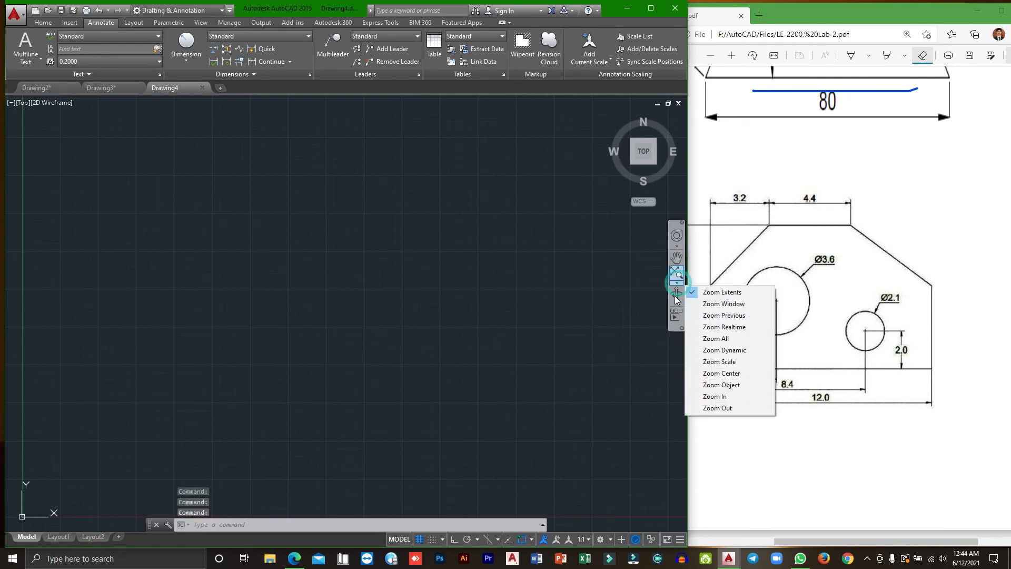
pyautogui.click(717, 408)
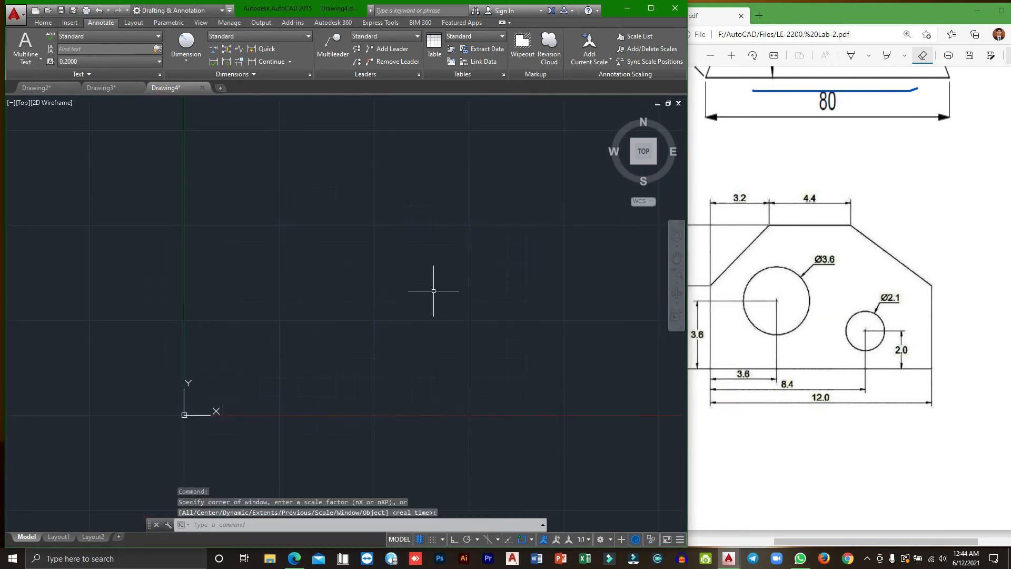
pyautogui.moveTo(398, 299)
pyautogui.mouseDown(button='middle')
pyautogui.moveTo(260, 398)
pyautogui.moveTo(259, 384)
pyautogui.mouseUp(button='middle')
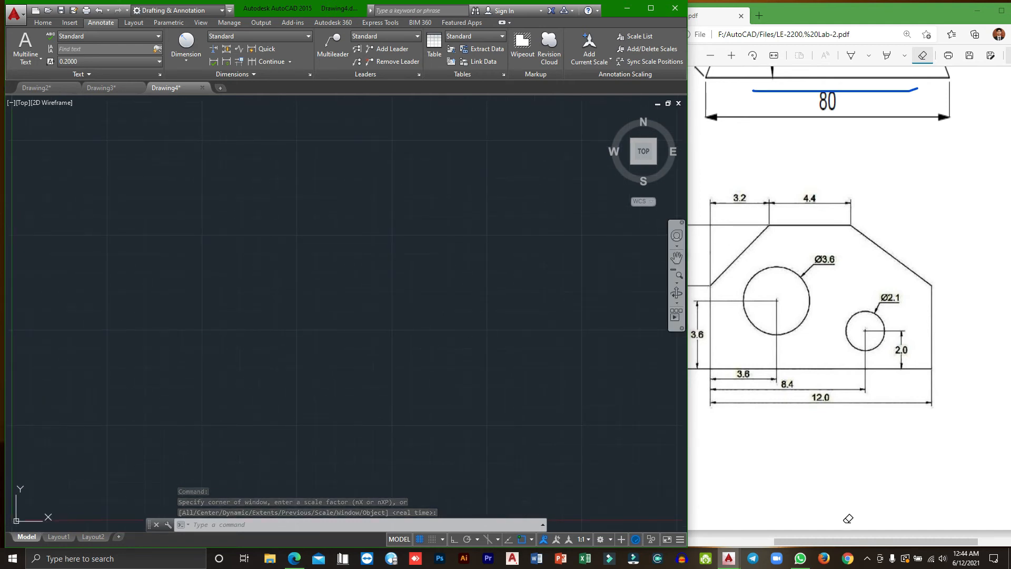
pyautogui.moveTo(848, 543); pyautogui.dragTo(832, 543)
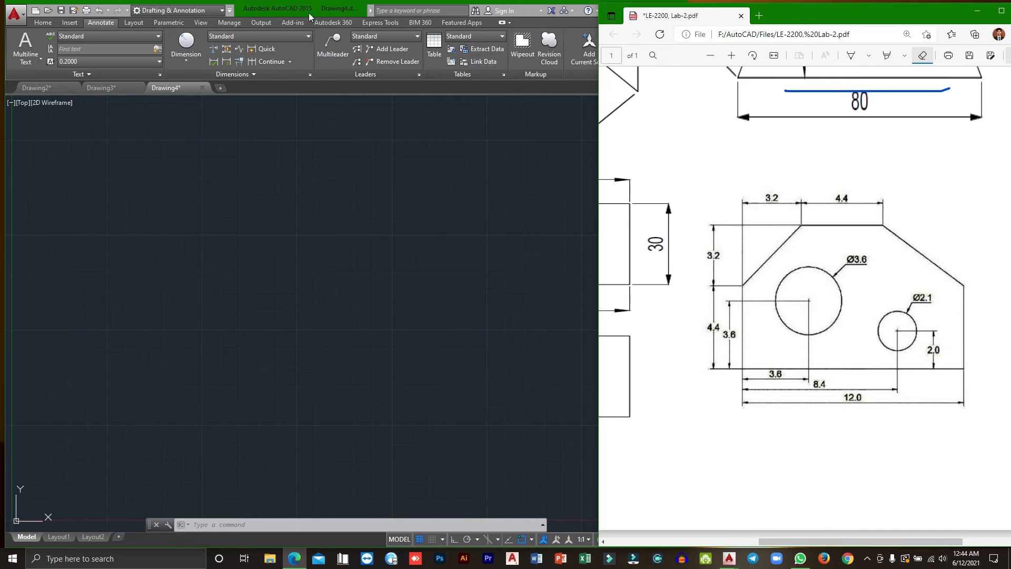
pyautogui.click(310, 16)
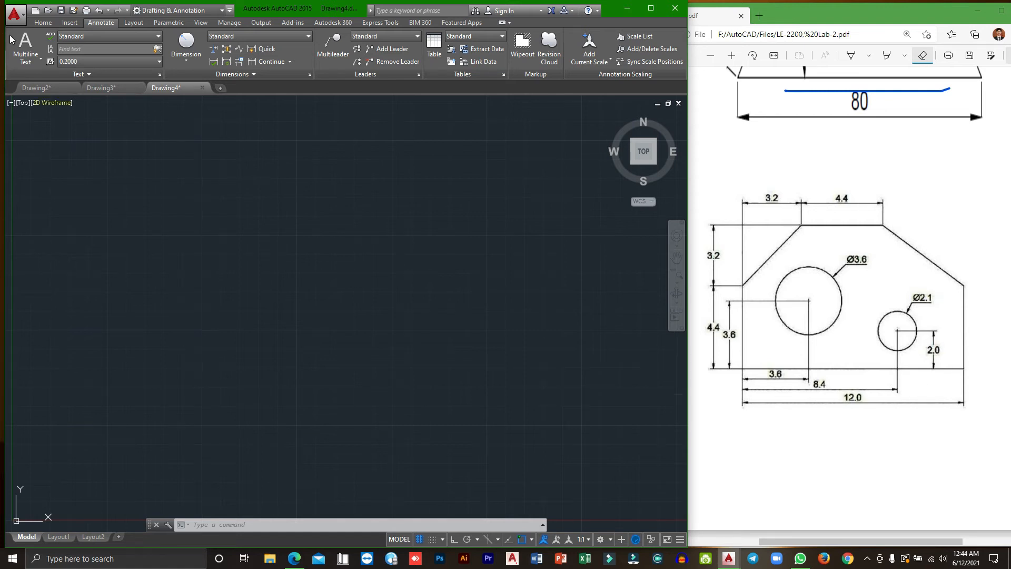
pyautogui.click(41, 22)
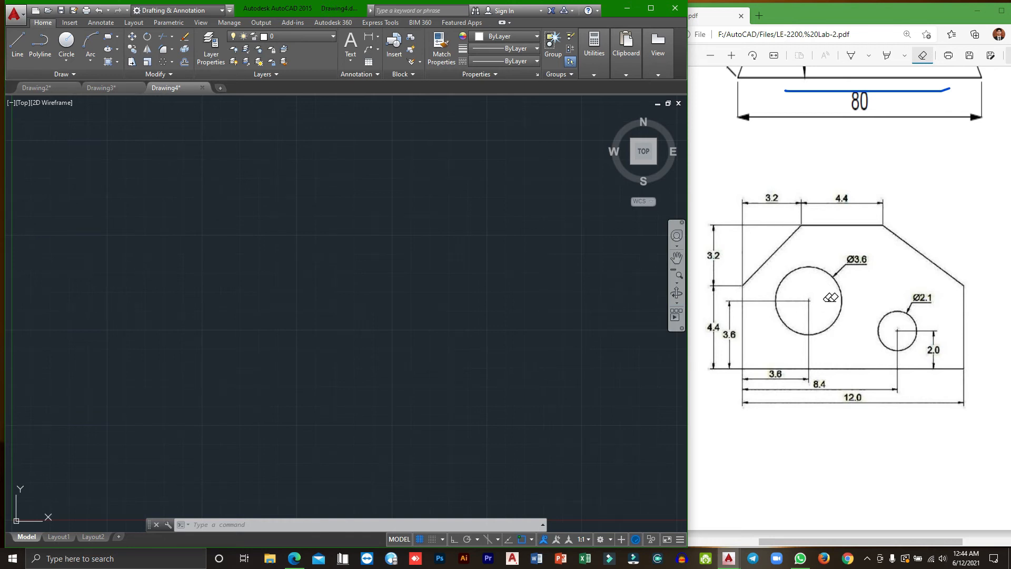
pyautogui.click(925, 56)
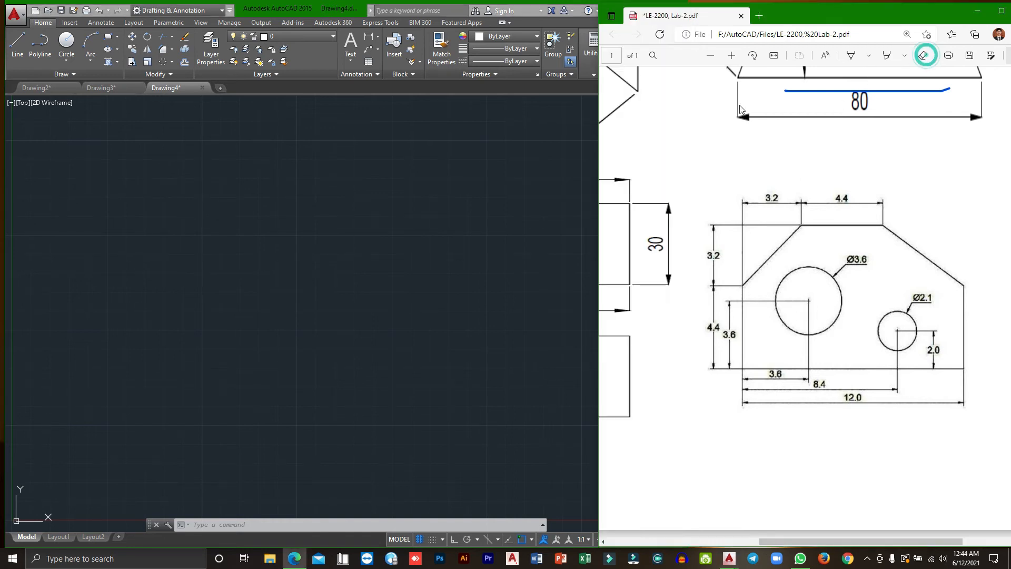
pyautogui.click(248, 12)
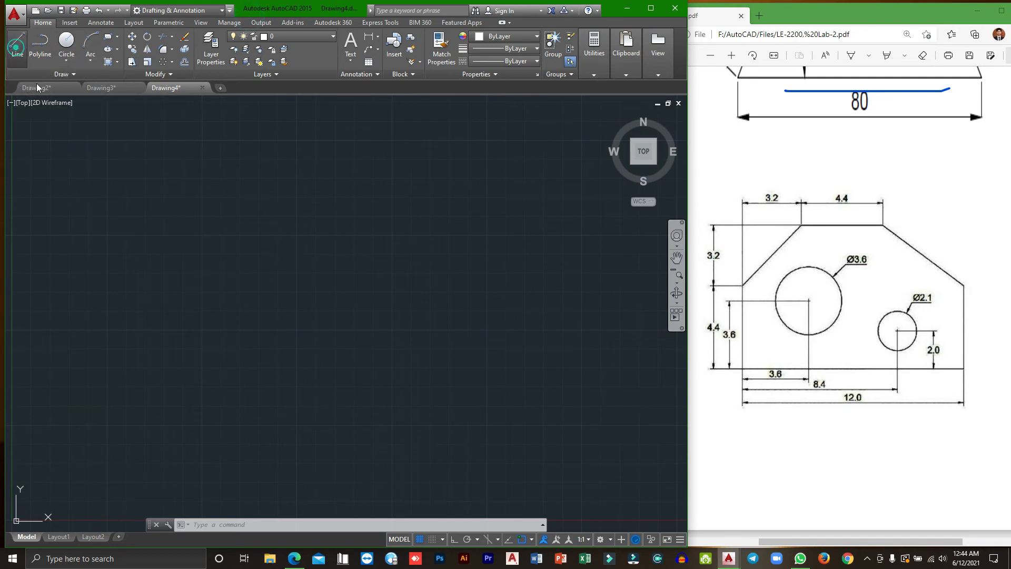
pyautogui.click(118, 410)
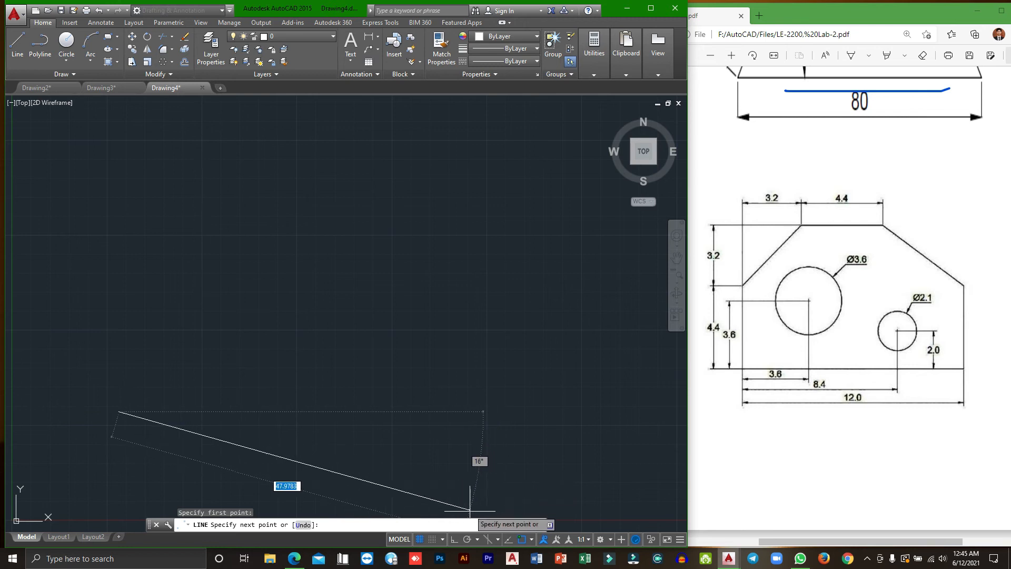
pyautogui.click(454, 538)
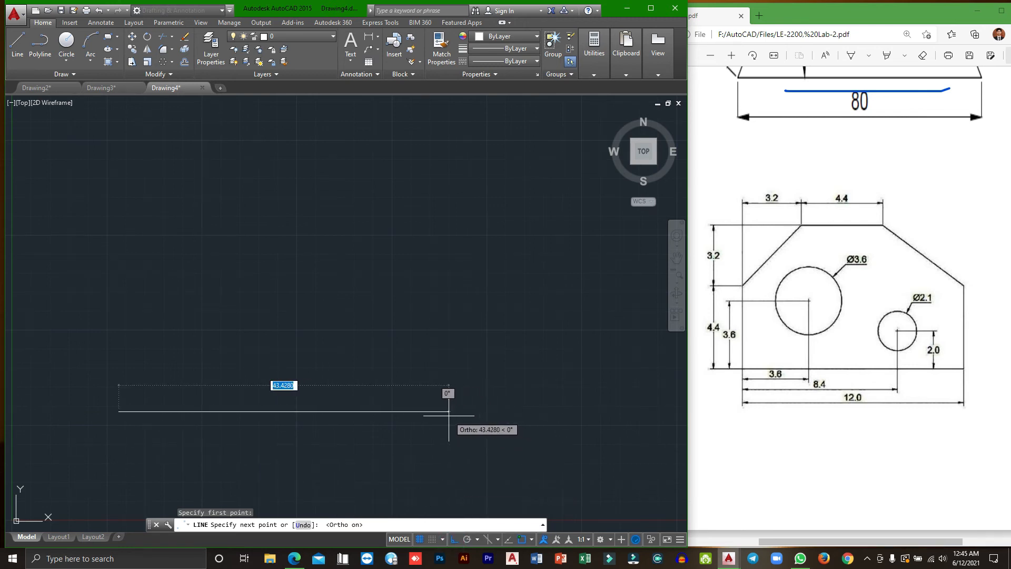
pyautogui.write('12')
pyautogui.press('Return')
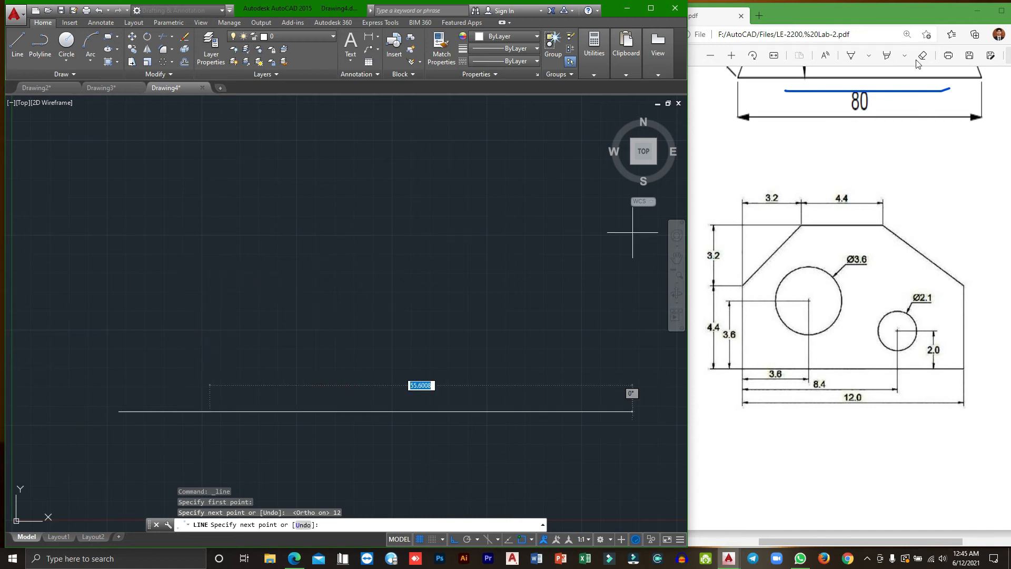
# - Mark the right edge and the matching 4.4 height on the left of the plate figure in the PDF with hand-drawn pen braces
pyautogui.click(851, 55)
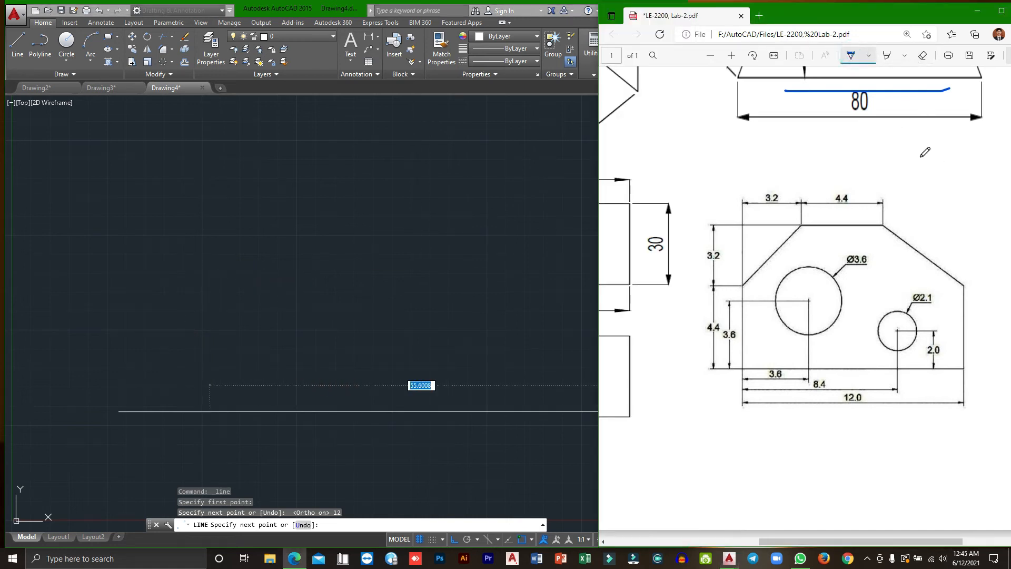
pyautogui.moveTo(974, 286); pyautogui.dragTo(980, 368)
pyautogui.moveTo(701, 292)
pyautogui.mouseDown()
pyautogui.moveTo(690, 338)
pyautogui.moveTo(702, 363)
pyautogui.mouseUp()
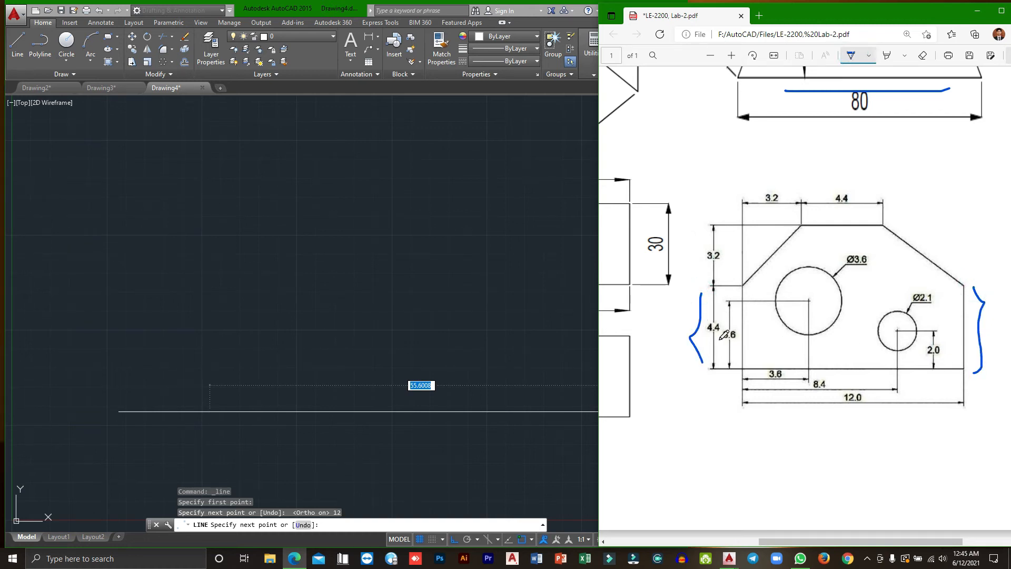
# - Draw the plate's right edge in AutoCAD, 4.4 units straight up from the bottom edge's right end, and end the line
pyautogui.click(298, 14)
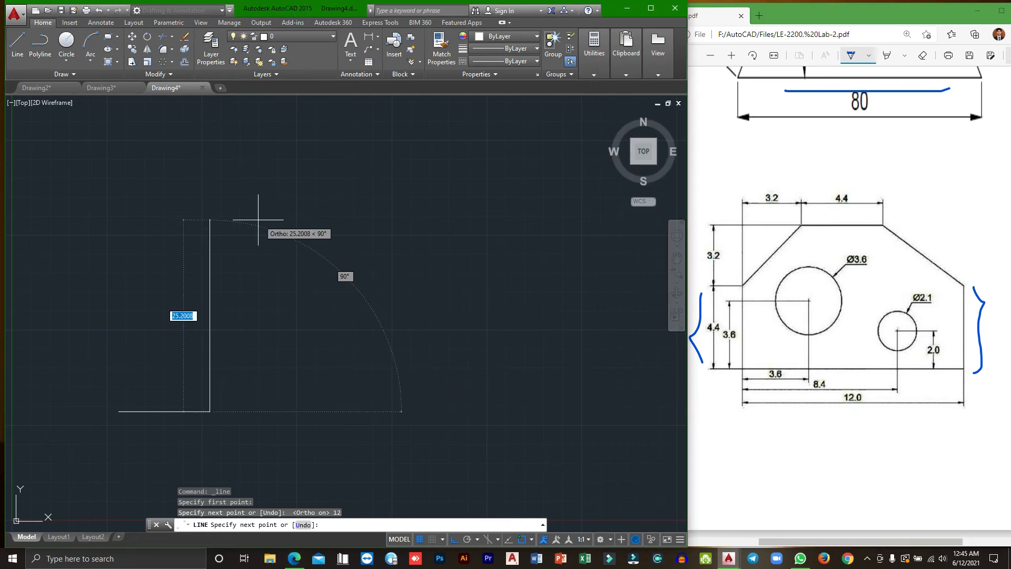
pyautogui.write('4')
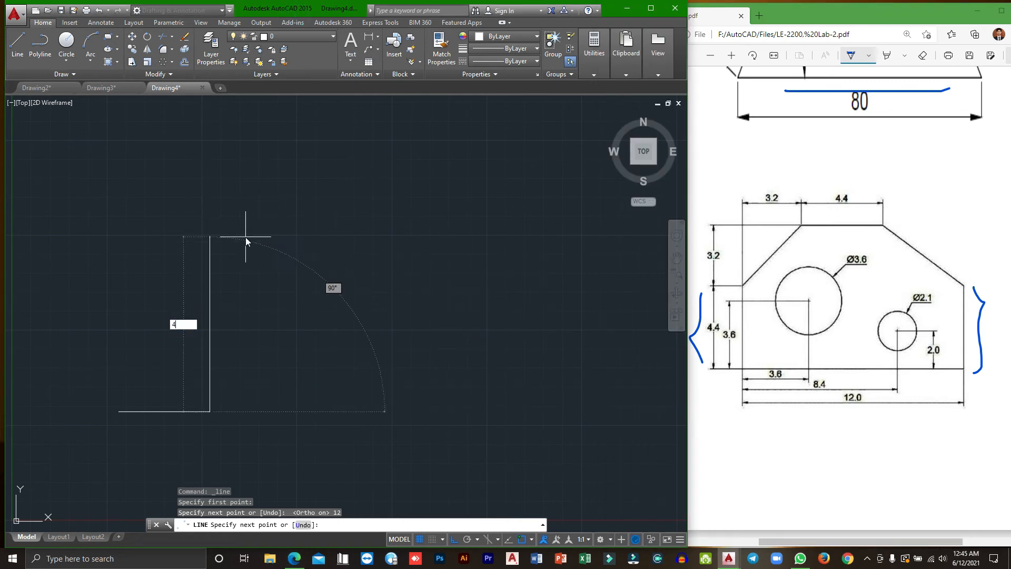
pyautogui.write('.4')
pyautogui.press('Return')
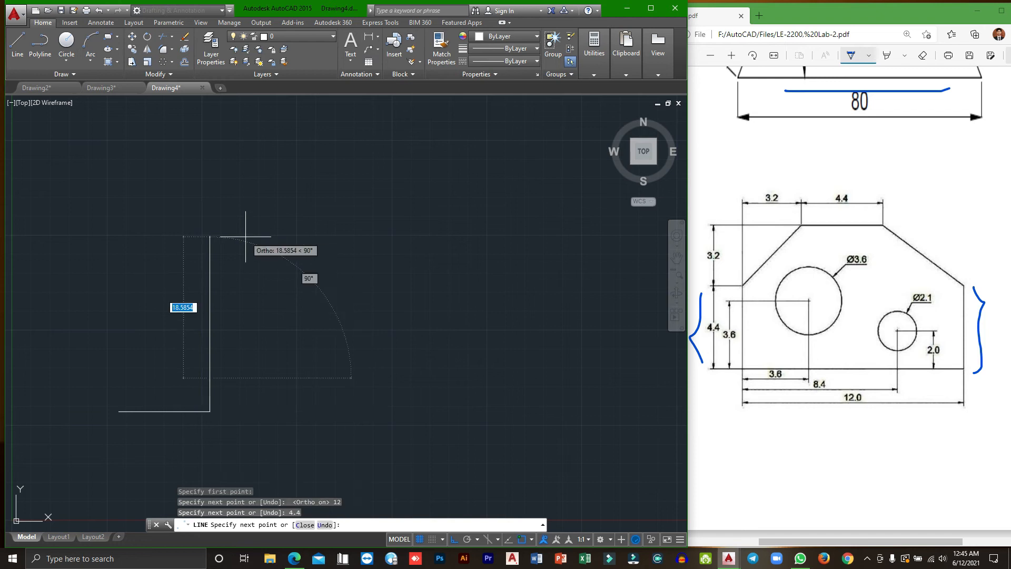
pyautogui.scroll(-4, 246, 236)
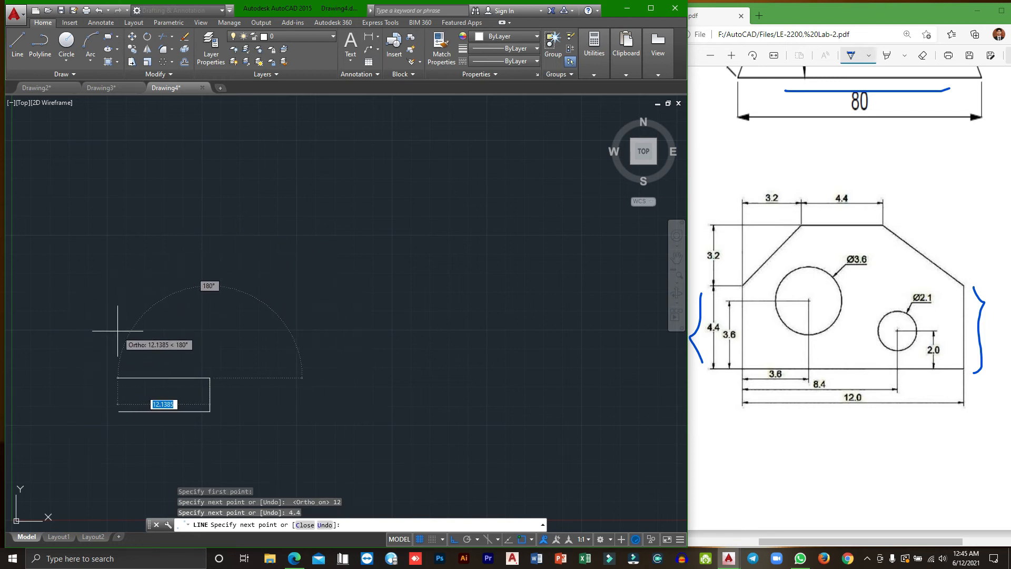
pyautogui.scroll(2, 158, 319)
pyautogui.moveTo(169, 320); pyautogui.dragTo(325, 160, button='middle')
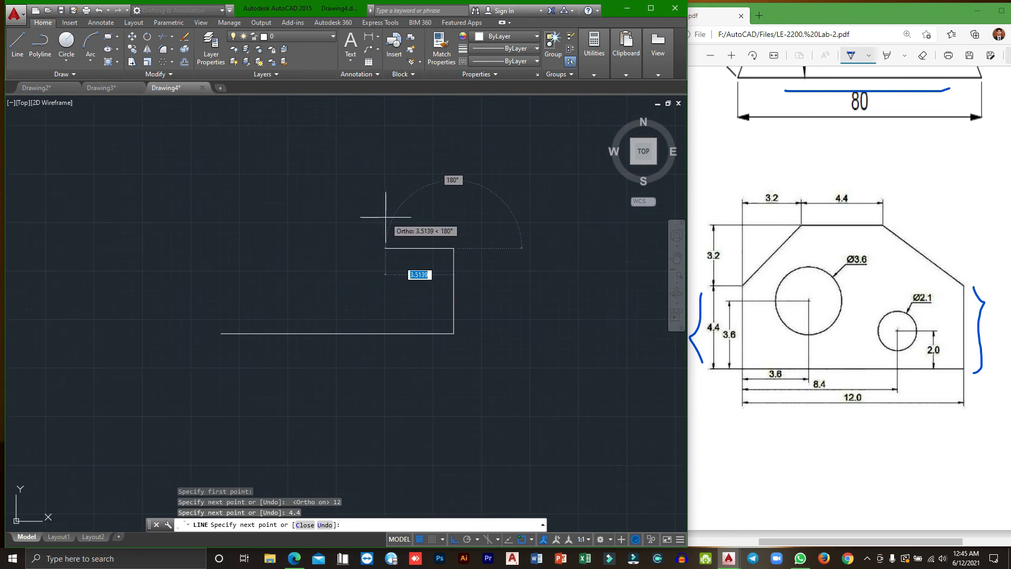
pyautogui.press('Escape')
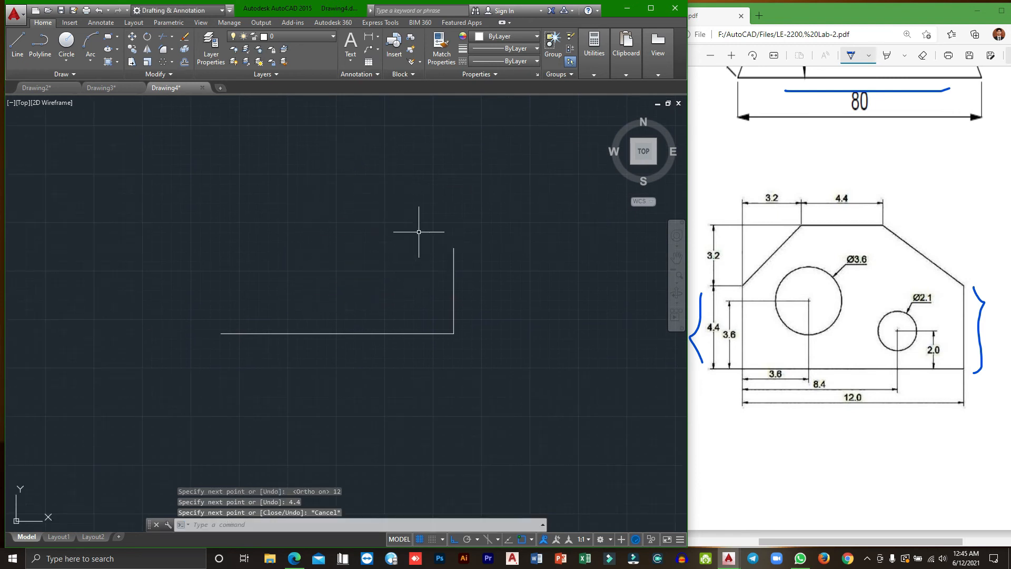
# - With Ortho on, draw the plate's left edge 4.4 units straight up from the bottom edge's left end
pyautogui.click(453, 540)
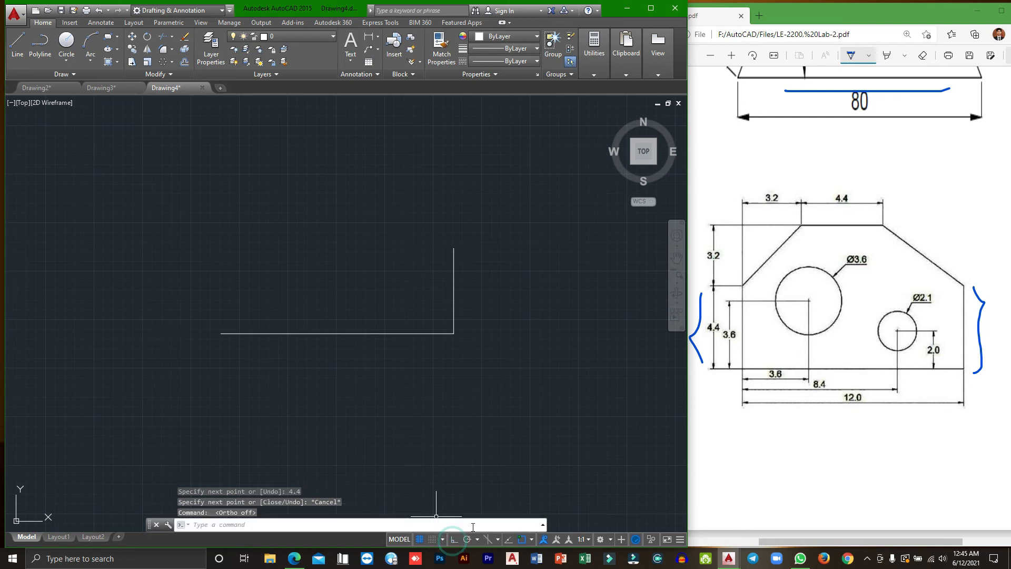
pyautogui.click(17, 46)
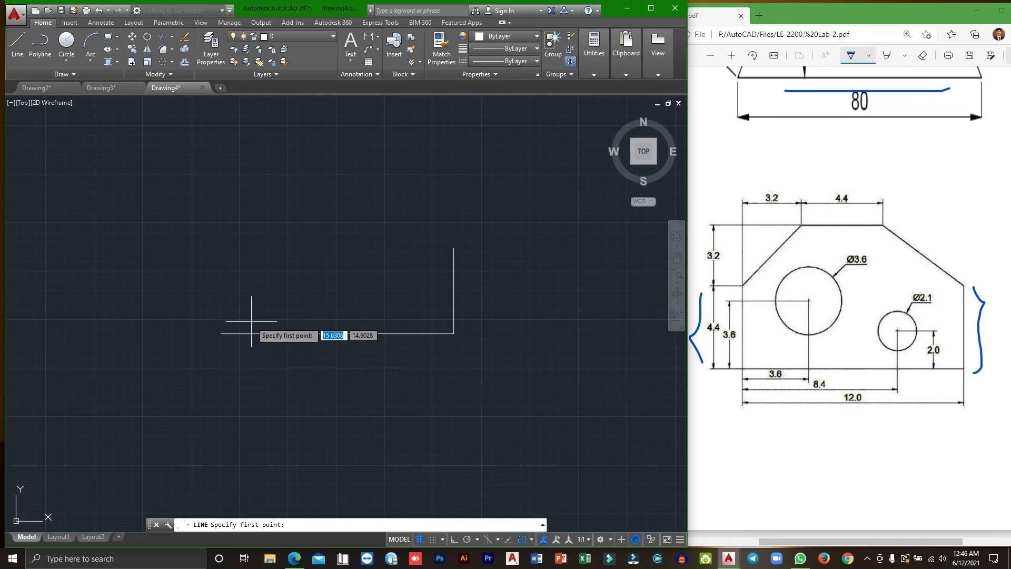
pyautogui.click(16, 50)
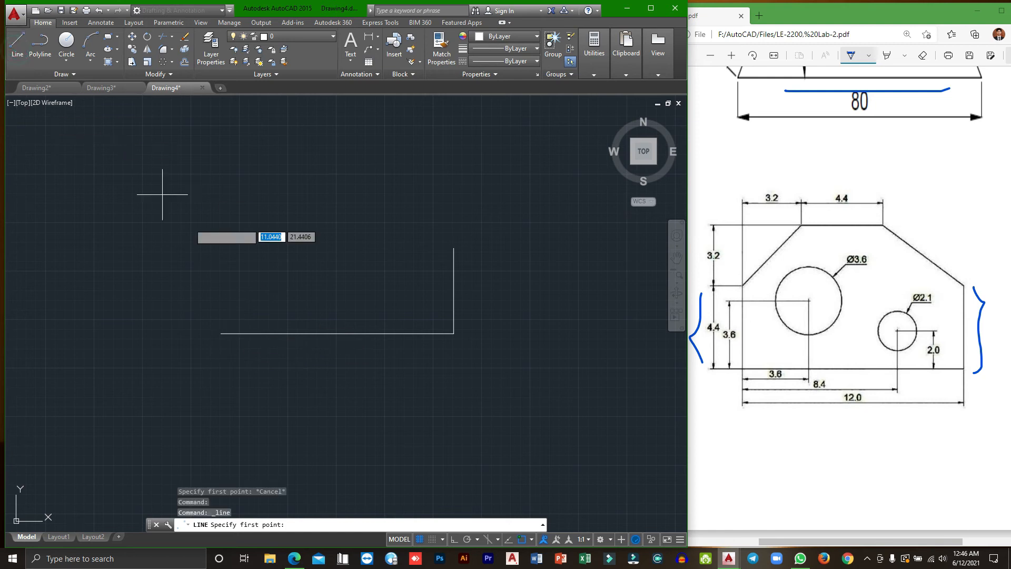
pyautogui.click(221, 334)
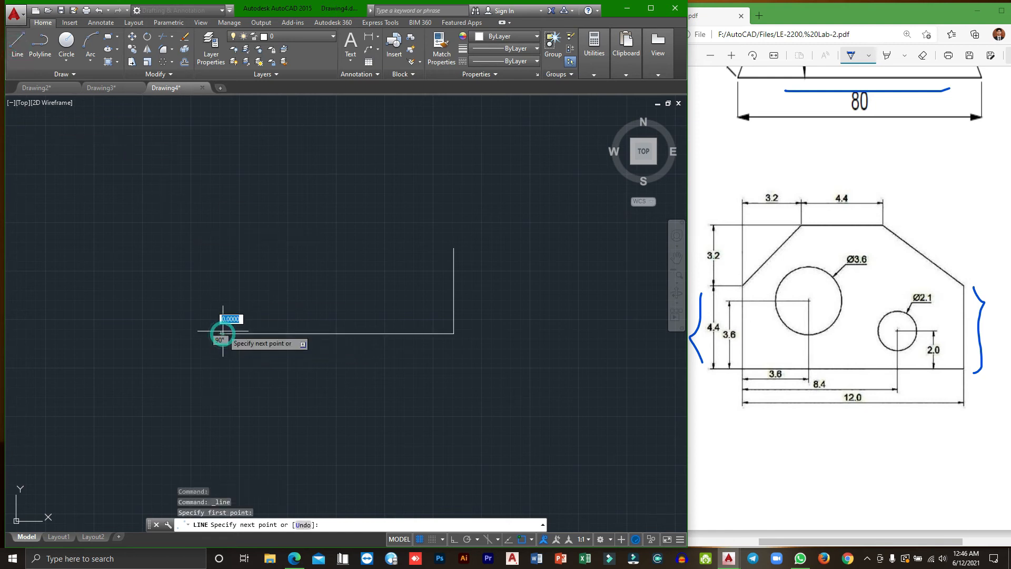
pyautogui.click(454, 540)
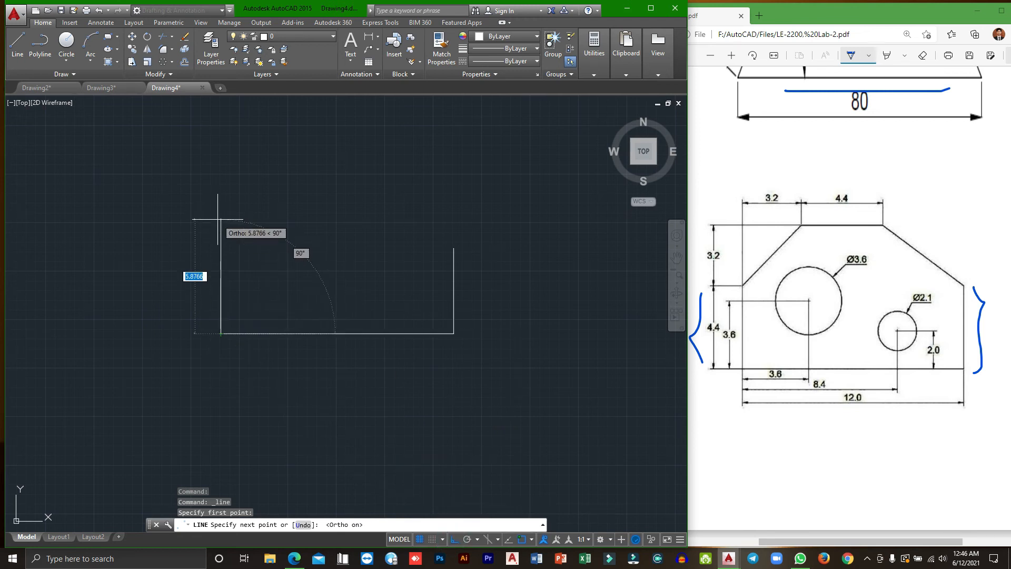
pyautogui.write('4.4')
pyautogui.press('Return')
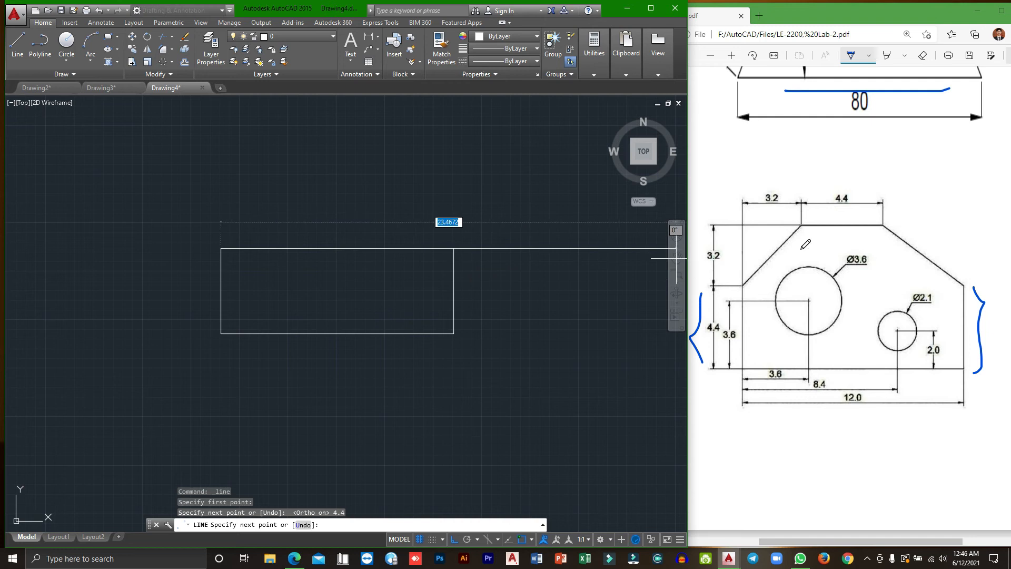
# - Sketch the 3.2 by 3.2 corner triangle on the PDF's plate figure with the pen and erase the strokes again
pyautogui.click(748, 276)
pyautogui.moveTo(748, 287)
pyautogui.mouseDown()
pyautogui.moveTo(748, 234)
pyautogui.moveTo(794, 225)
pyautogui.moveTo(747, 274)
pyautogui.moveTo(777, 263)
pyautogui.moveTo(794, 224)
pyautogui.mouseUp()
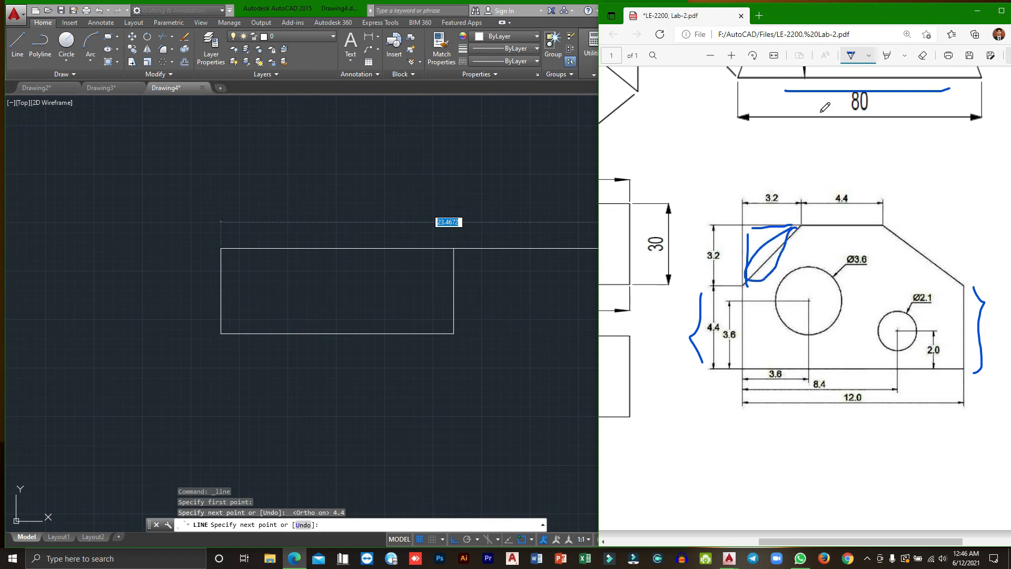
pyautogui.click(923, 55)
pyautogui.moveTo(777, 288)
pyautogui.mouseDown()
pyautogui.moveTo(768, 223)
pyautogui.moveTo(755, 257)
pyautogui.moveTo(748, 253)
pyautogui.mouseUp()
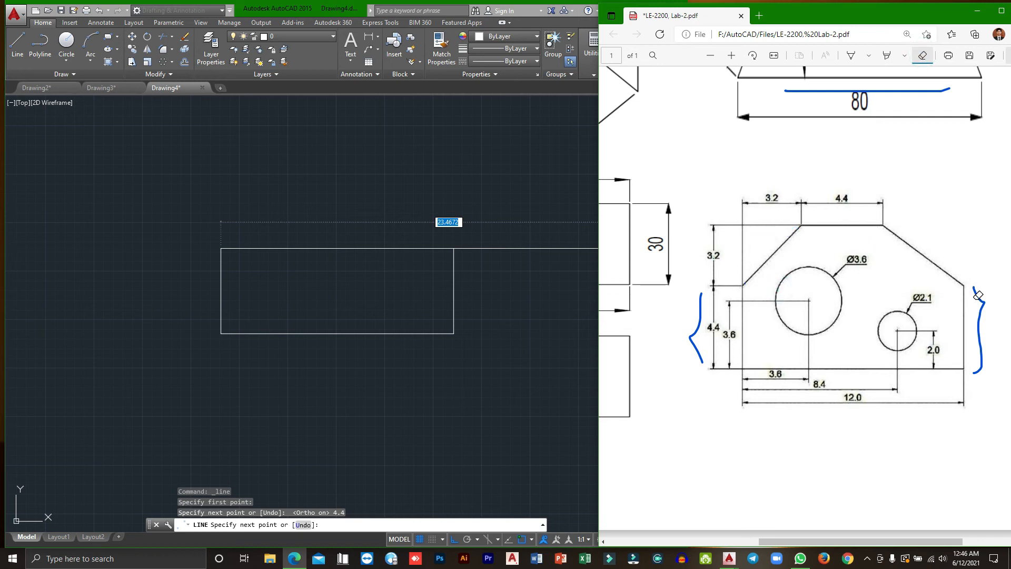
pyautogui.click(359, 11)
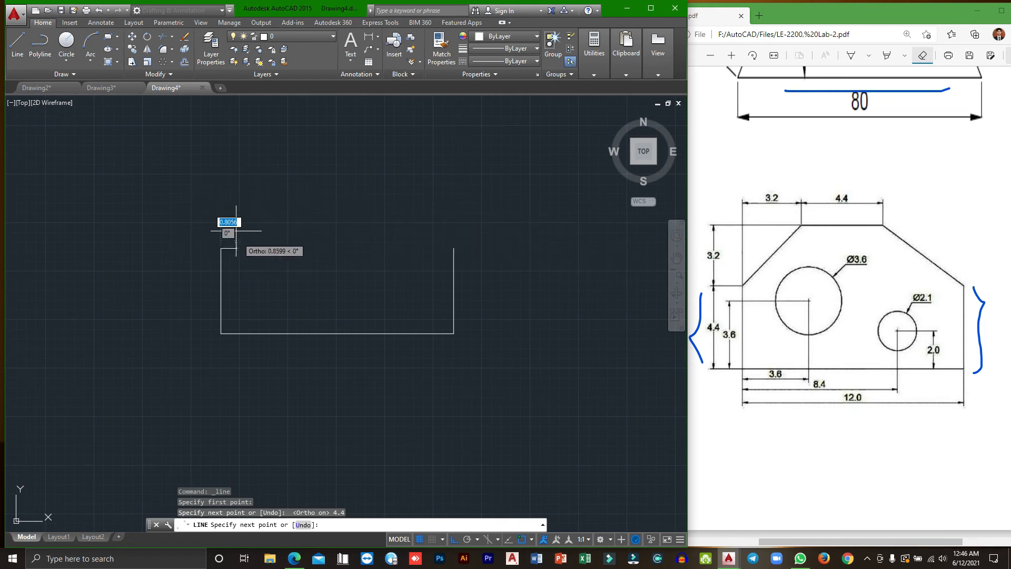
pyautogui.write('3.2')
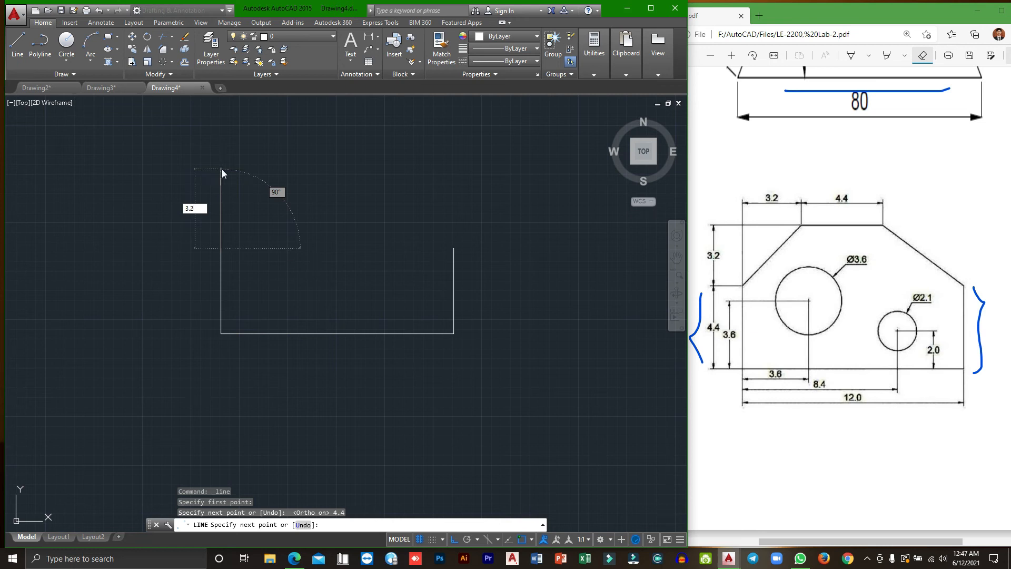
pyautogui.press('Escape')
pyautogui.press('Escape')
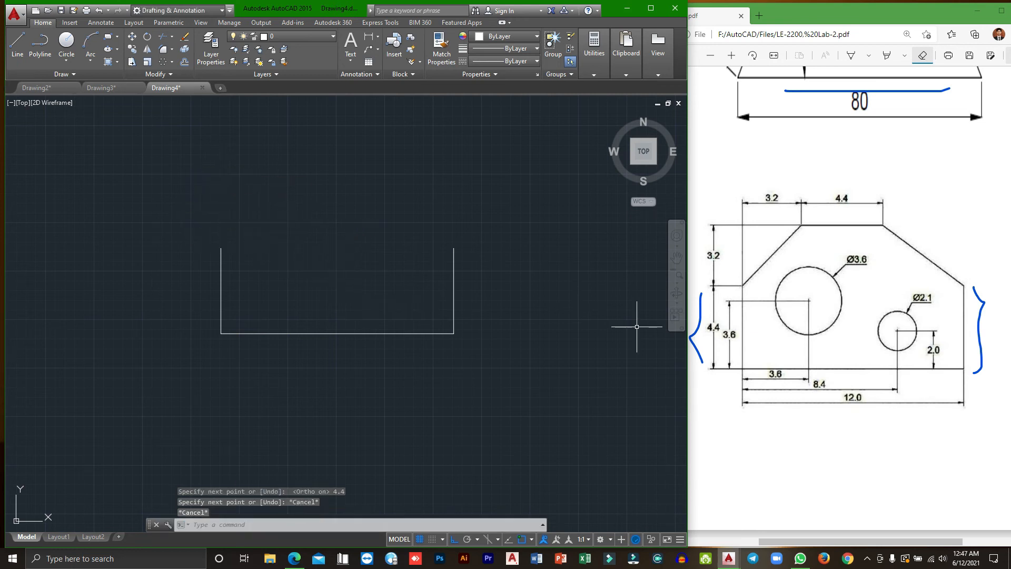
# - In AutoCAD, draw helper lines from the left edge's upper end, 3.2 units up and 3.2 units to the right
pyautogui.click(17, 44)
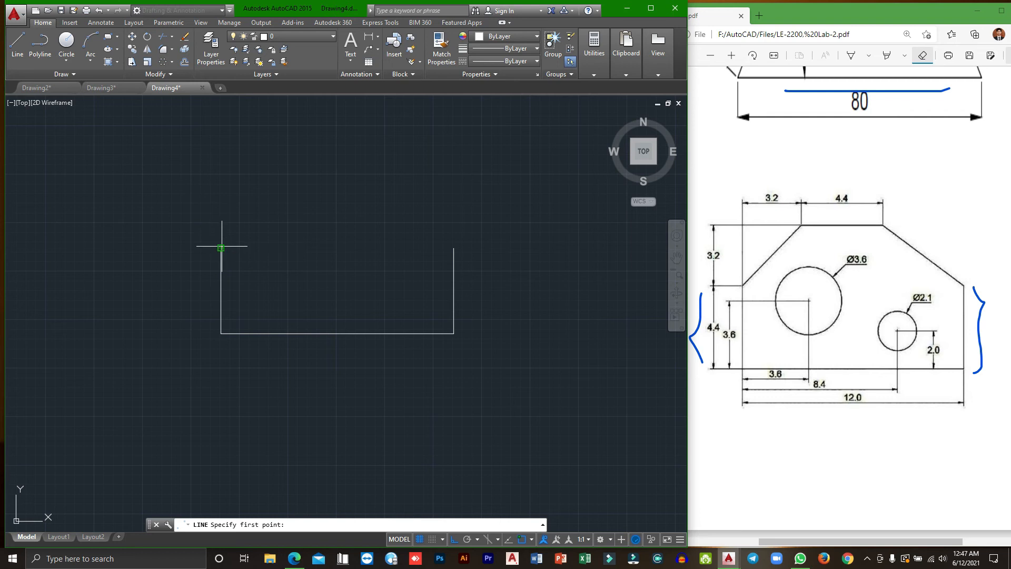
pyautogui.click(221, 247)
pyautogui.write('3.2')
pyautogui.press('Return')
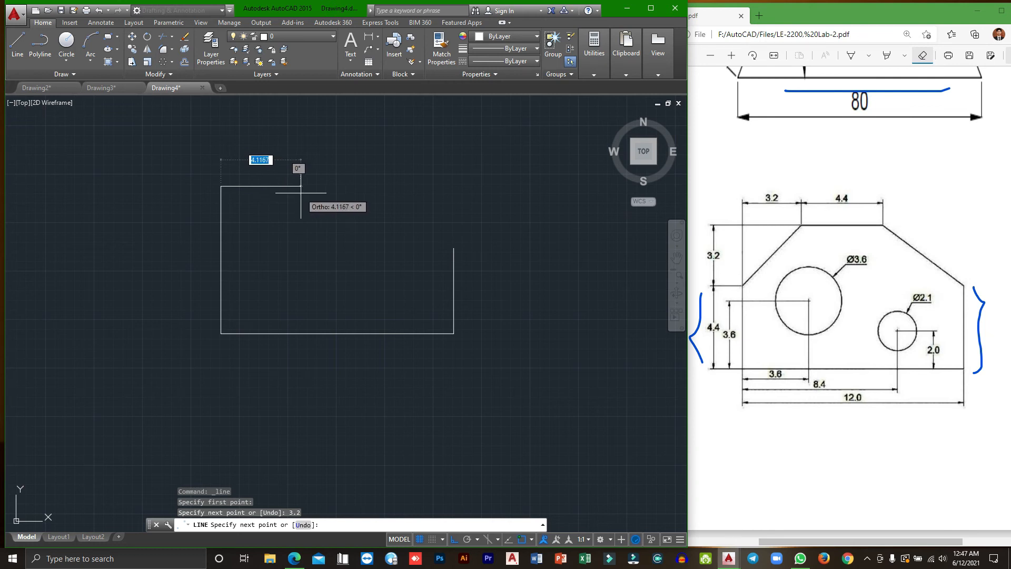
pyautogui.write('3.2')
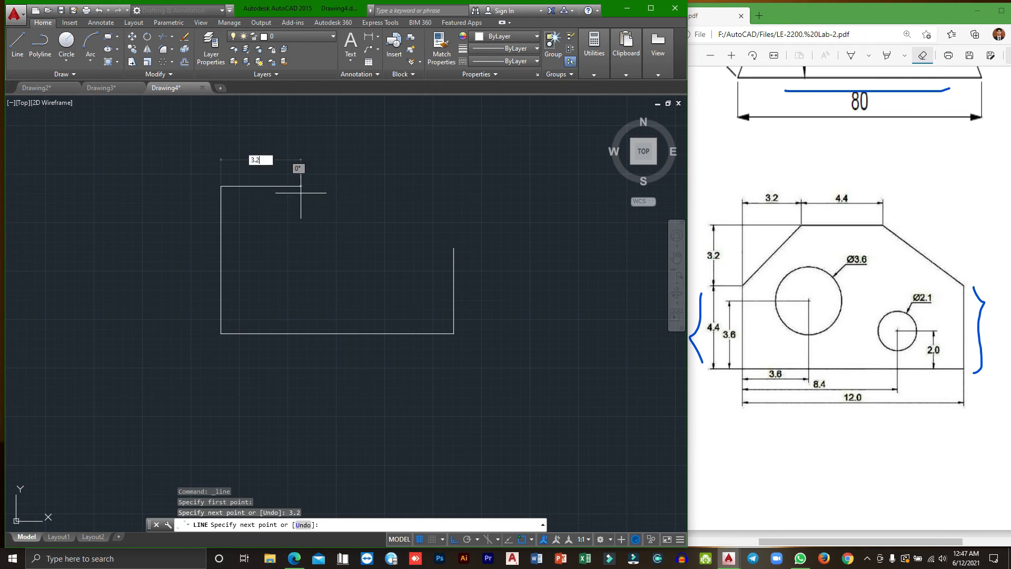
pyautogui.press('Return')
pyautogui.press('Escape')
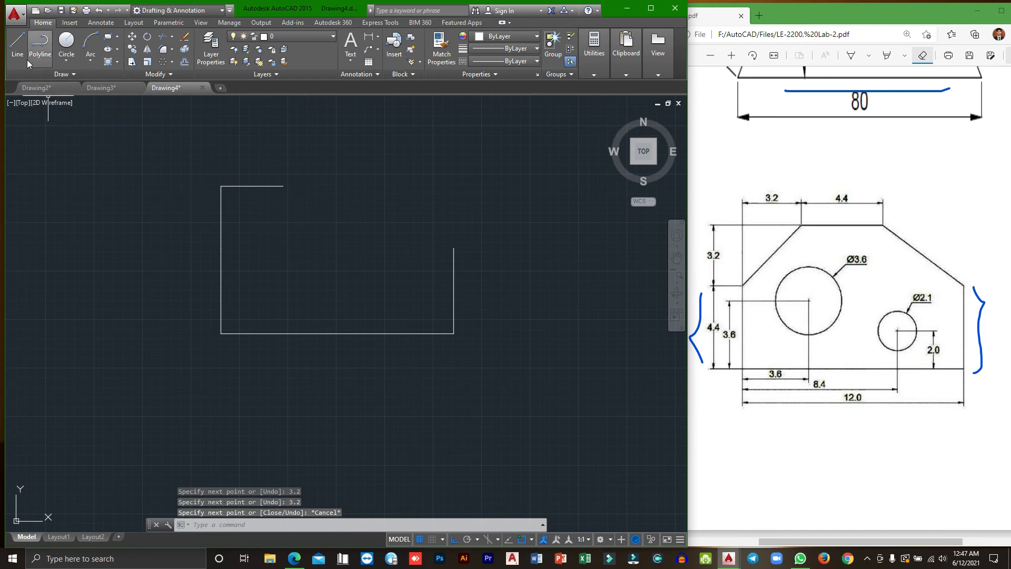
# - With Ortho off, draw the left sloped edge from the left edge's upper end to the horizontal helper line's free end
pyautogui.click(458, 539)
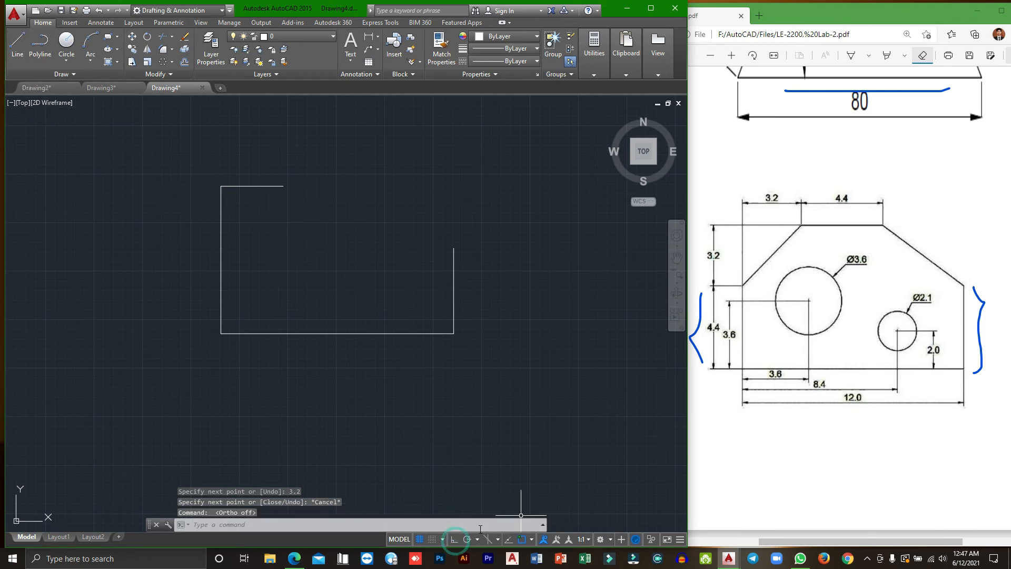
pyautogui.click(16, 53)
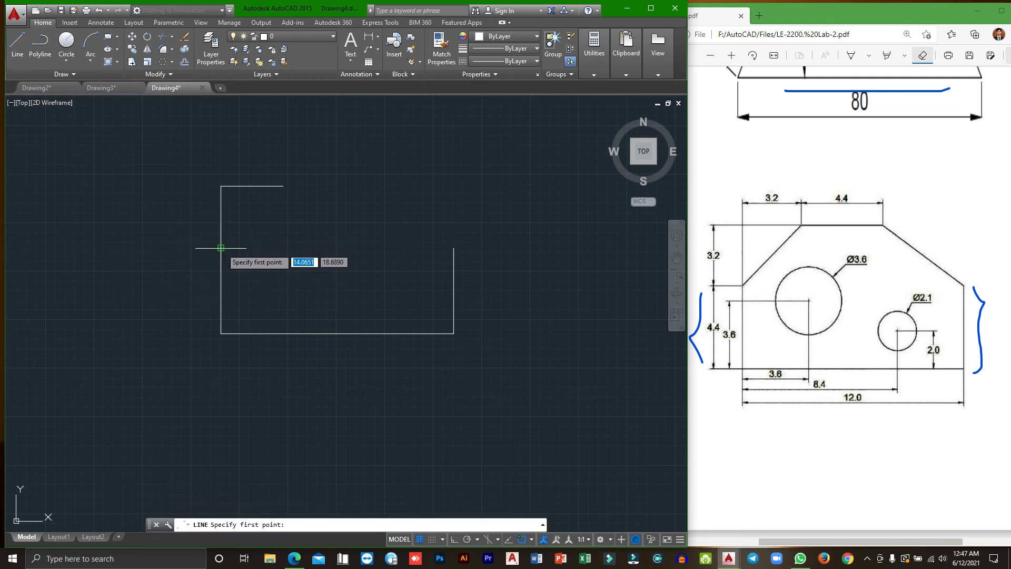
pyautogui.click(221, 248)
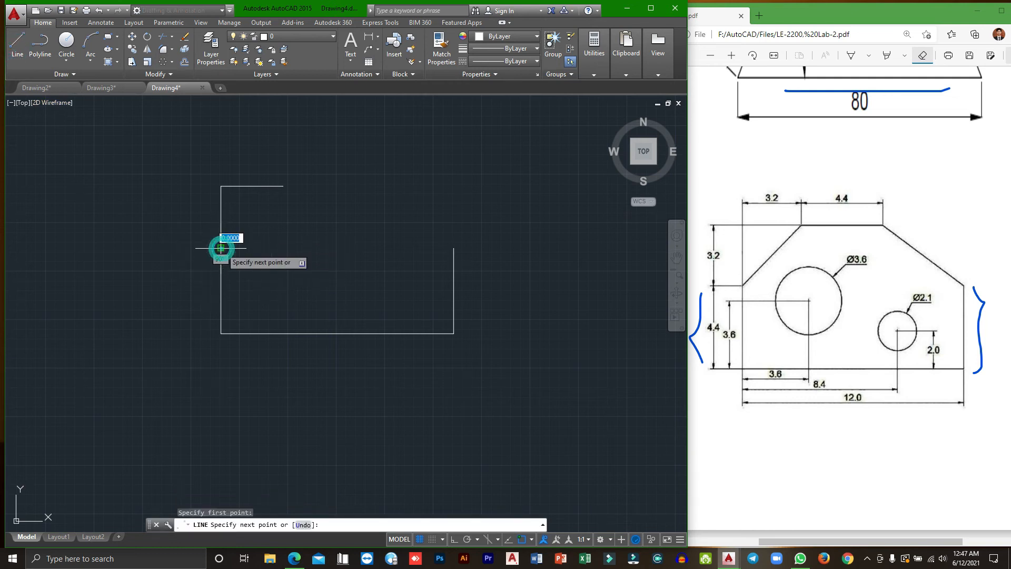
pyautogui.click(283, 185)
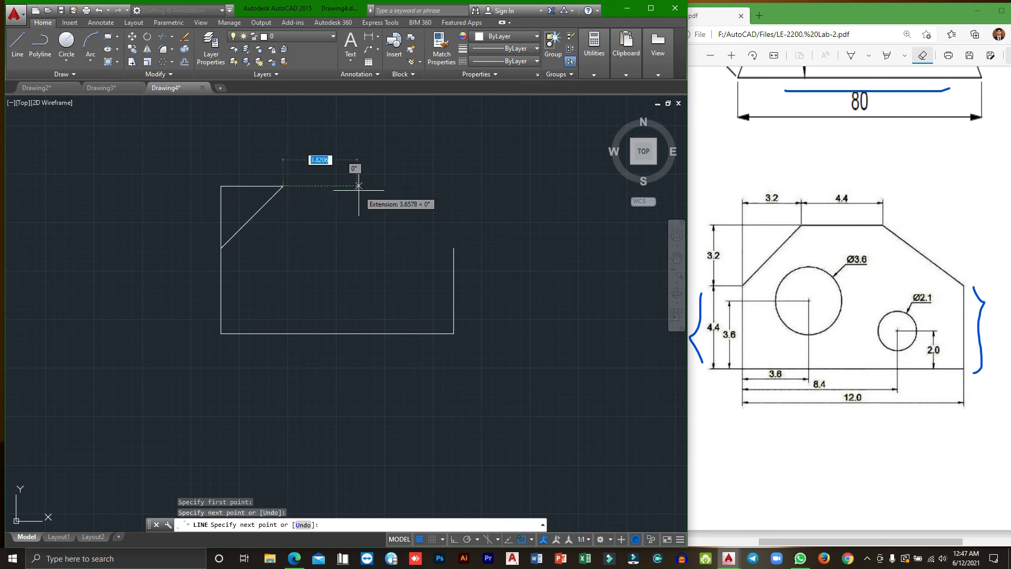
pyautogui.press('Escape')
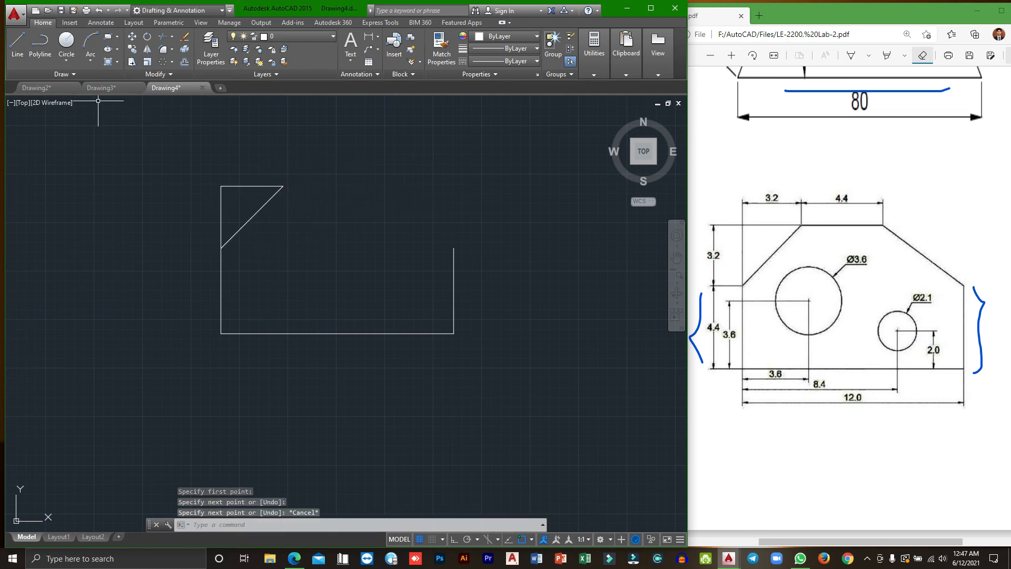
# - Delete the horizontal and vertical 3.2 helper lines around the sloped edge
pyautogui.click(254, 185)
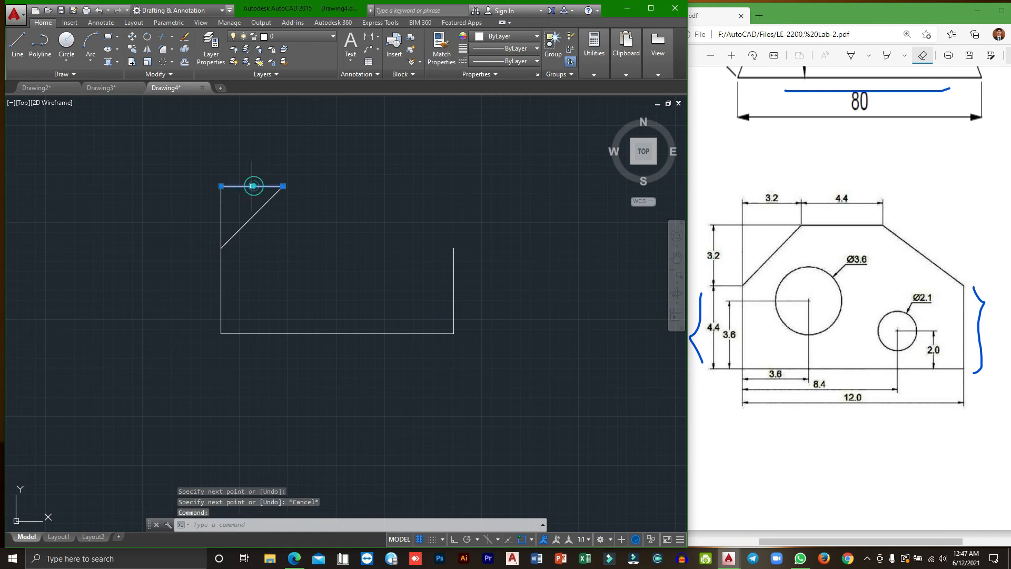
pyautogui.press('Delete')
pyautogui.click(222, 200)
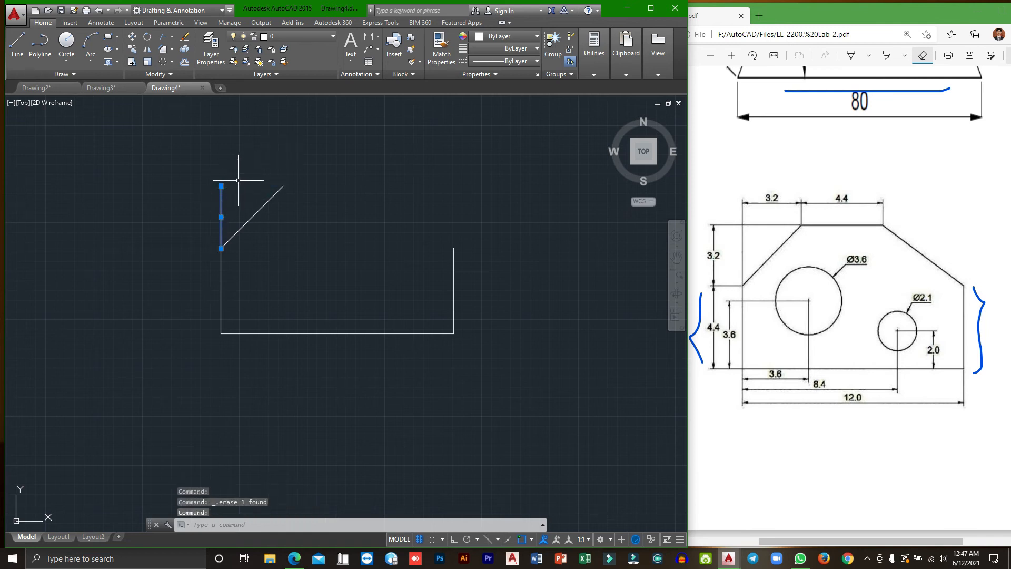
pyautogui.press('Delete')
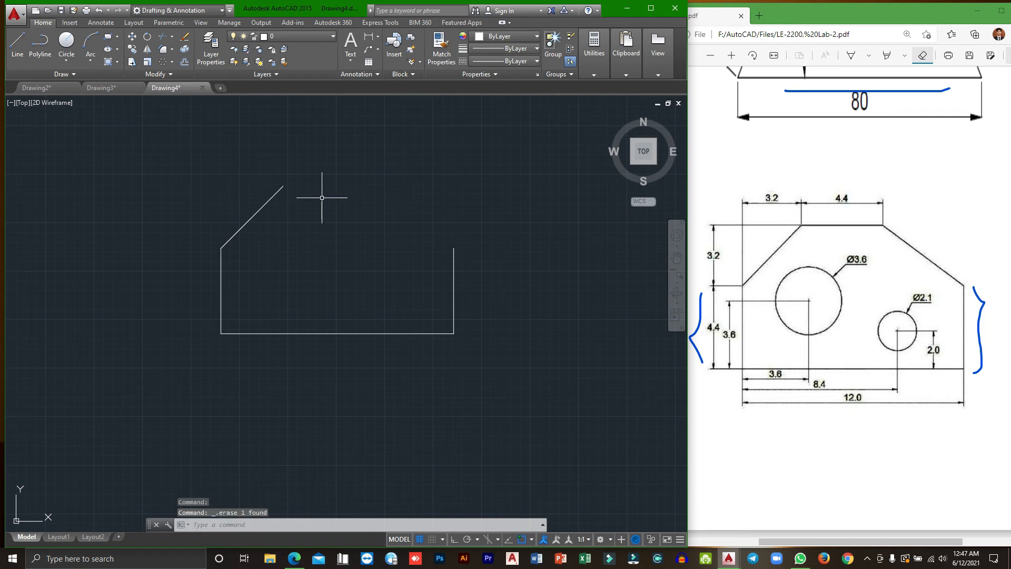
# - With Ortho on, draw the plate's top edge 4.4 units to the right from the sloped edge's upper end
pyautogui.click(454, 539)
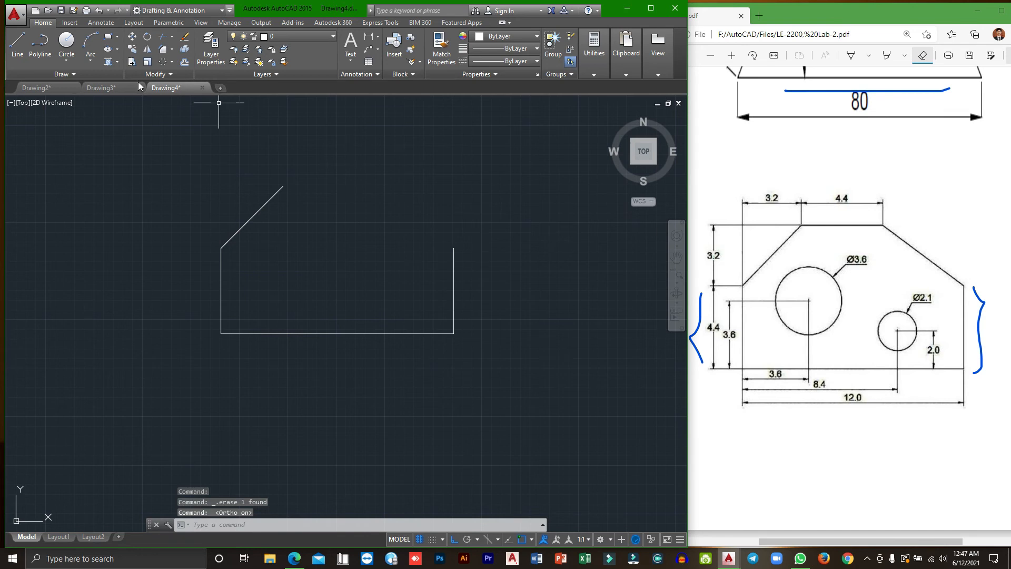
pyautogui.click(18, 44)
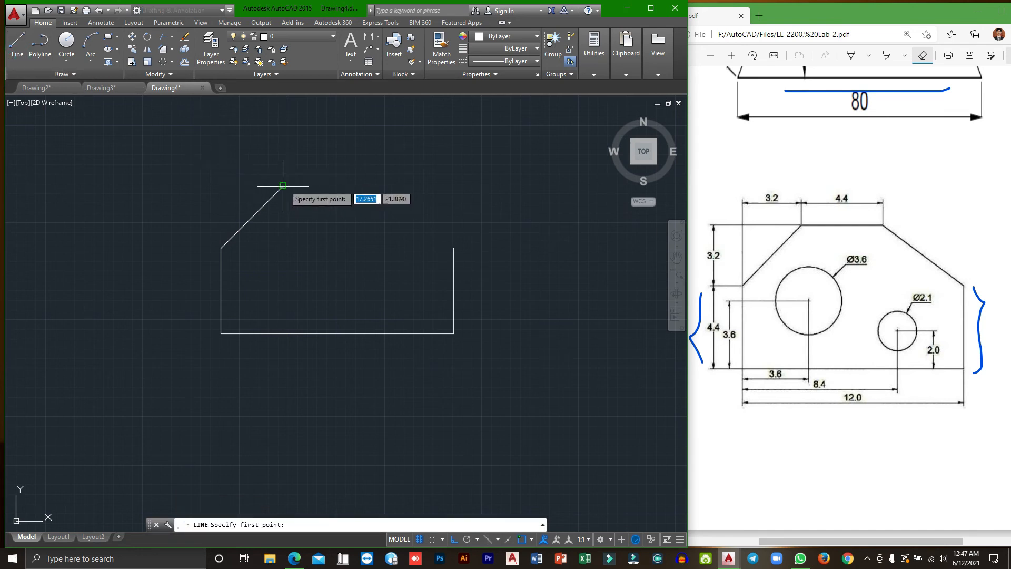
pyautogui.click(284, 185)
pyautogui.write('4.4')
pyautogui.press('Return')
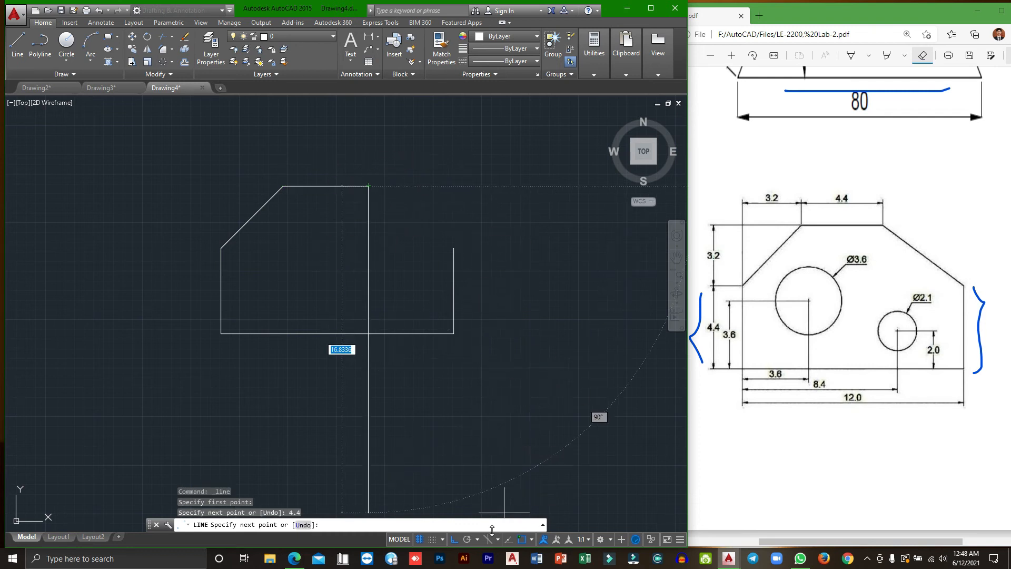
# - With Ortho off, close the outline with a sloped line from the top edge to the right edge's upper end, and end the line
pyautogui.click(454, 539)
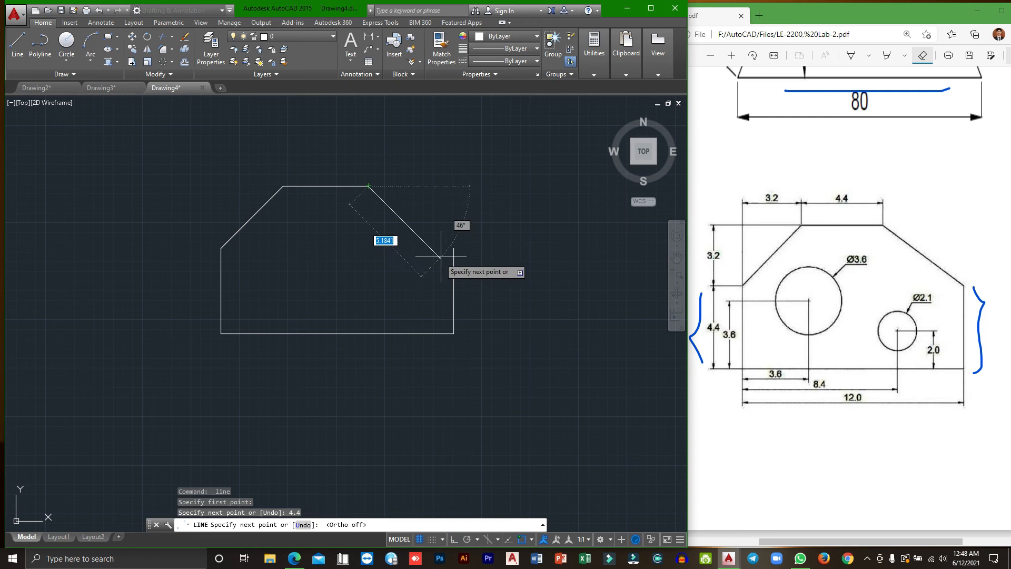
pyautogui.click(454, 248)
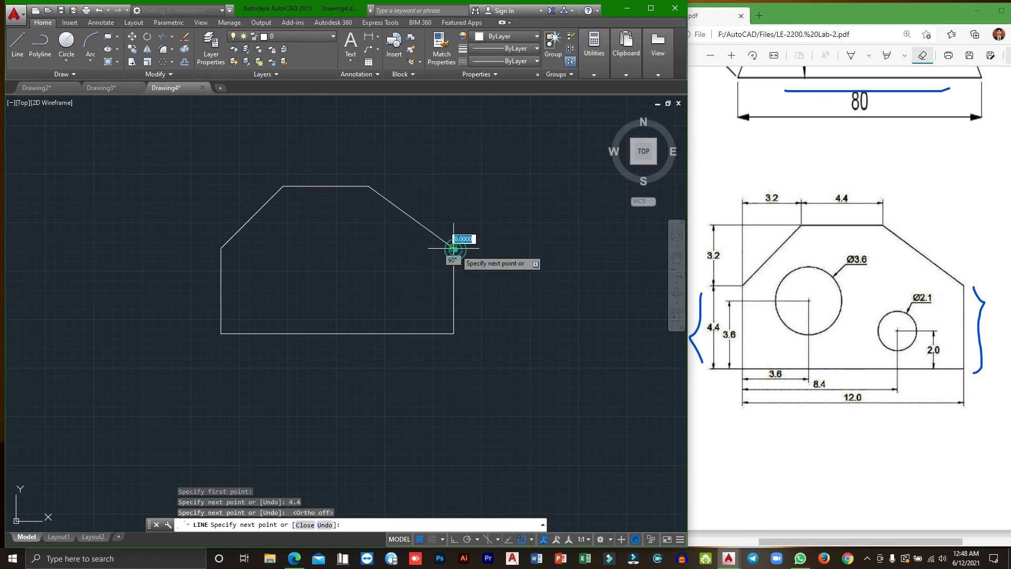
pyautogui.press('Escape')
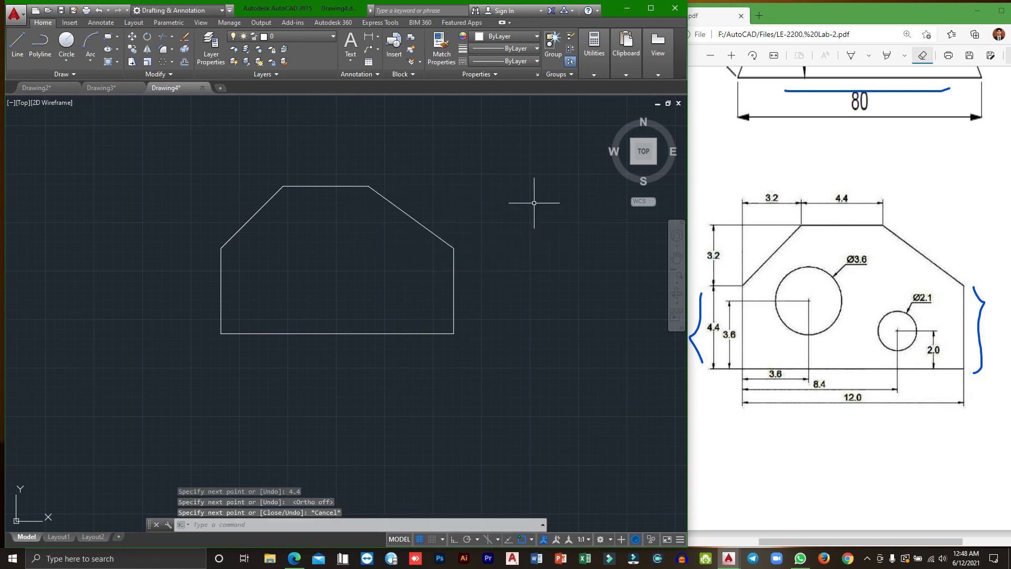
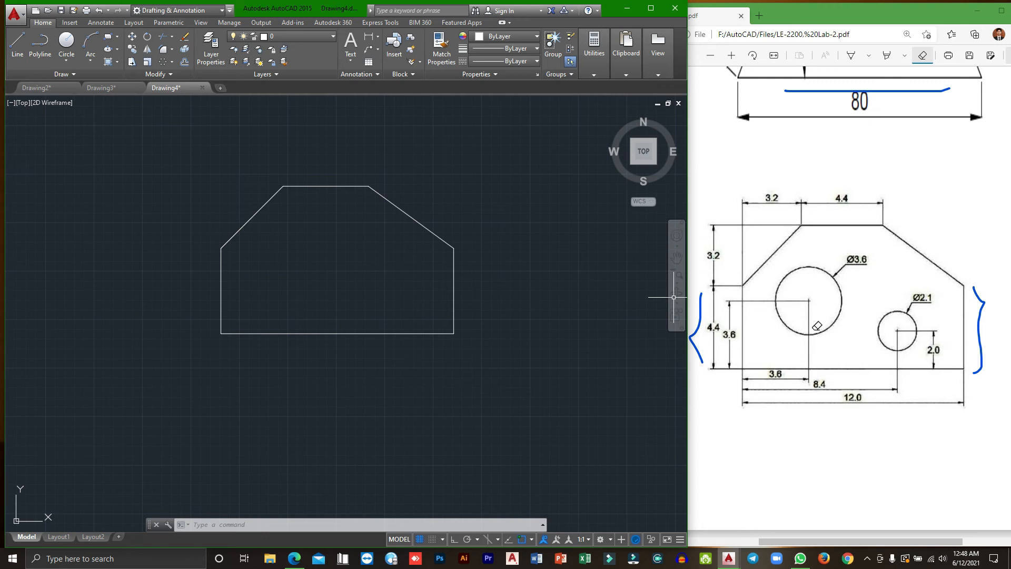
# - With Ortho on, draw helper lines from the plate's lower-left corner, 3.6 units right along the bottom edge and 3.6 units up
pyautogui.click(17, 43)
pyautogui.click(453, 538)
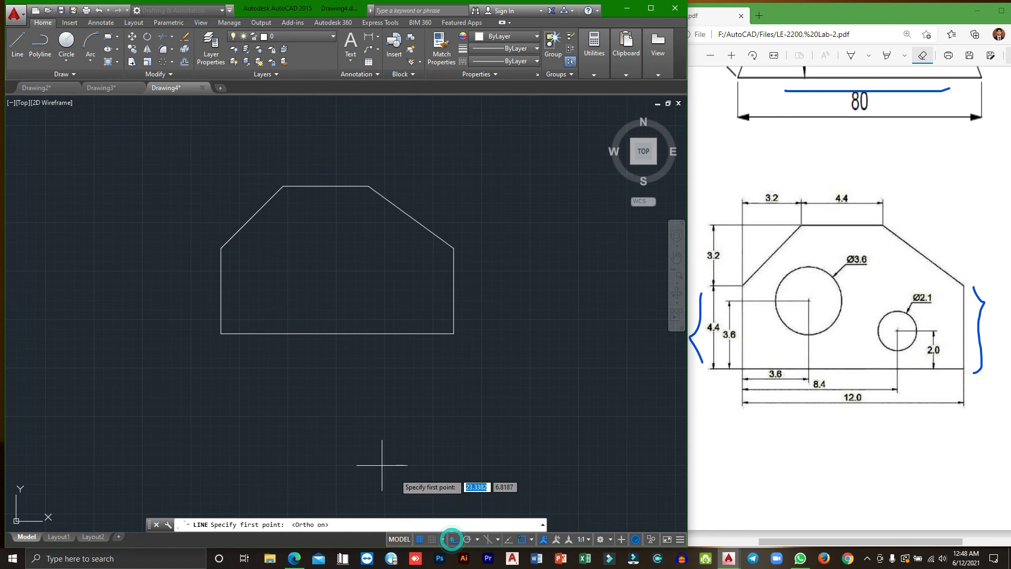
pyautogui.click(221, 333)
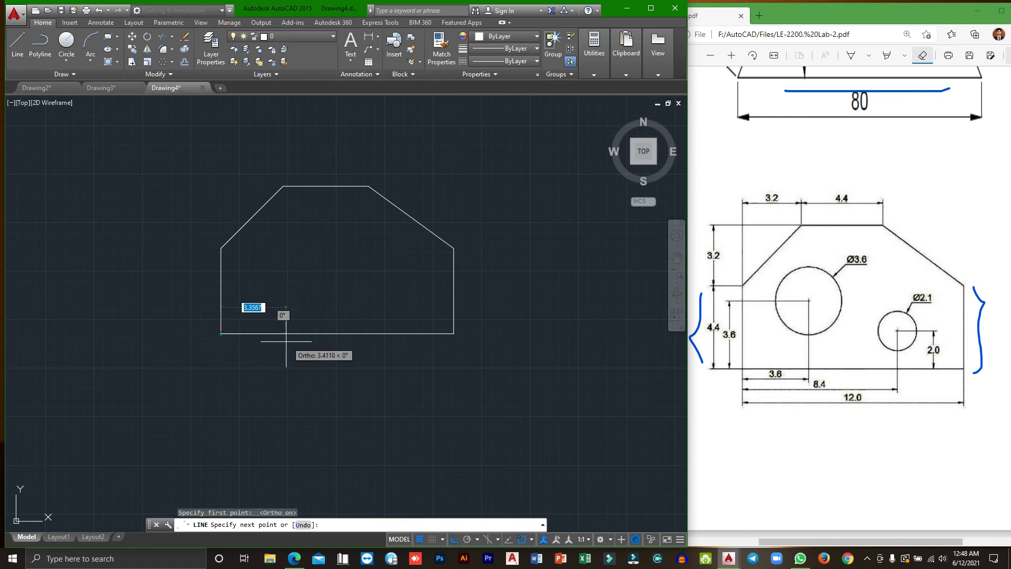
pyautogui.write('3.')
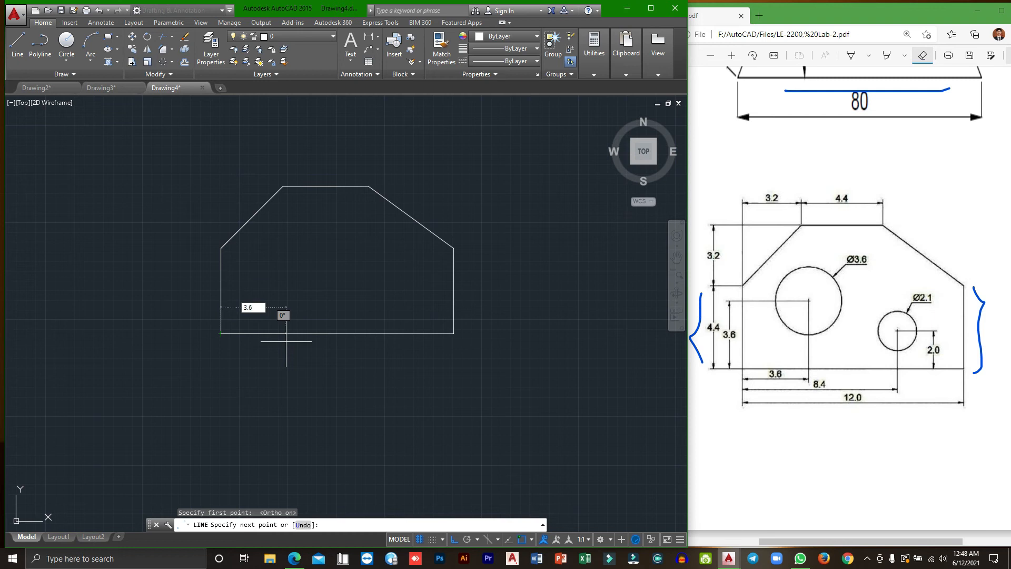
pyautogui.press('Return')
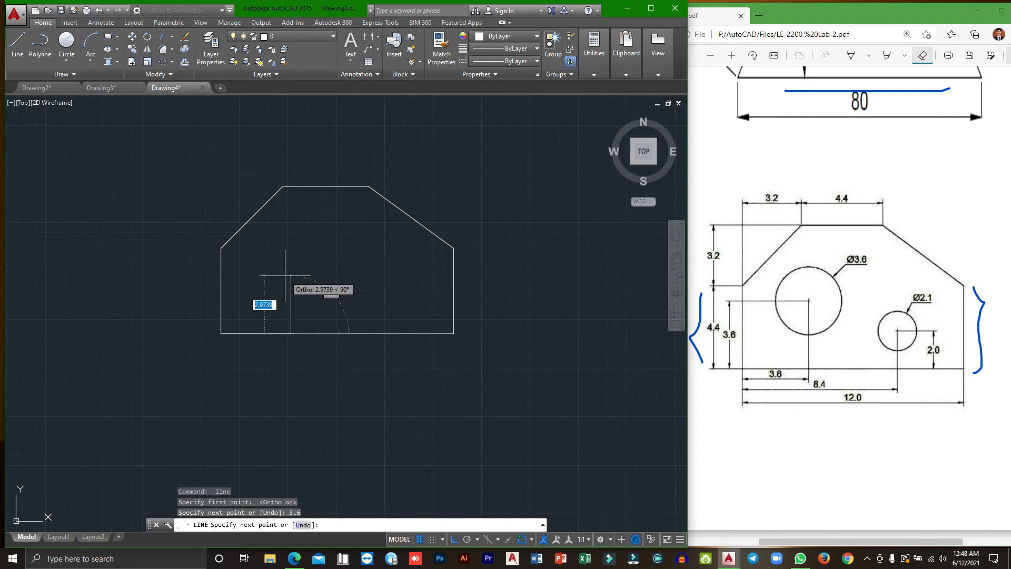
pyautogui.write('3')
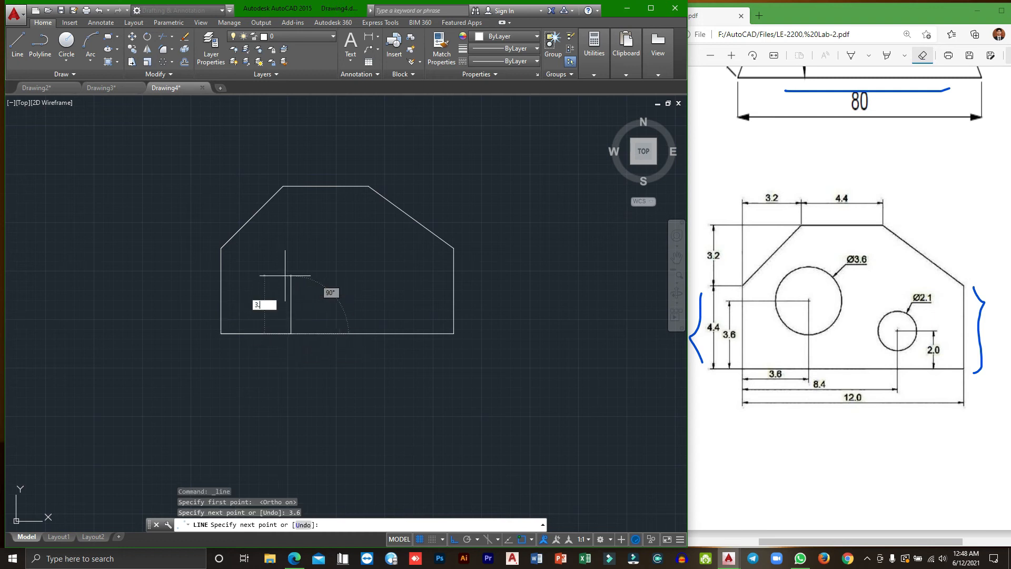
pyautogui.write('.6')
pyautogui.press('Return')
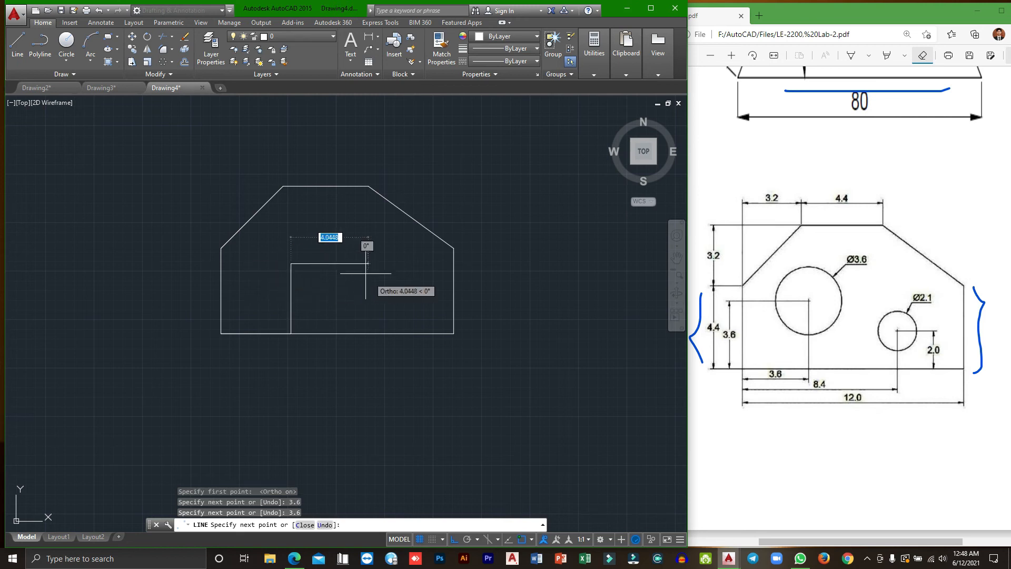
pyautogui.press('Escape')
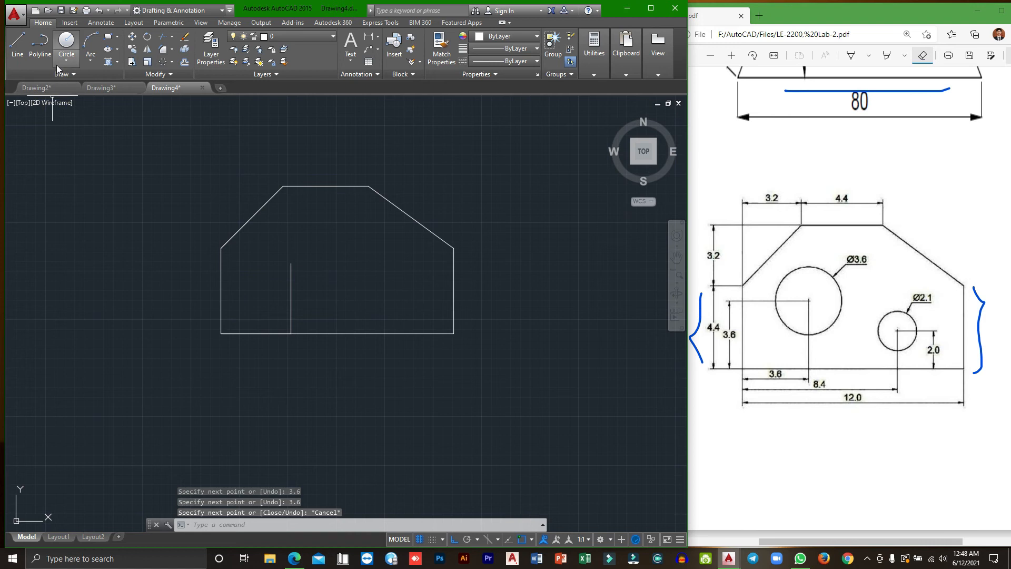
pyautogui.click(68, 46)
pyautogui.click(73, 64)
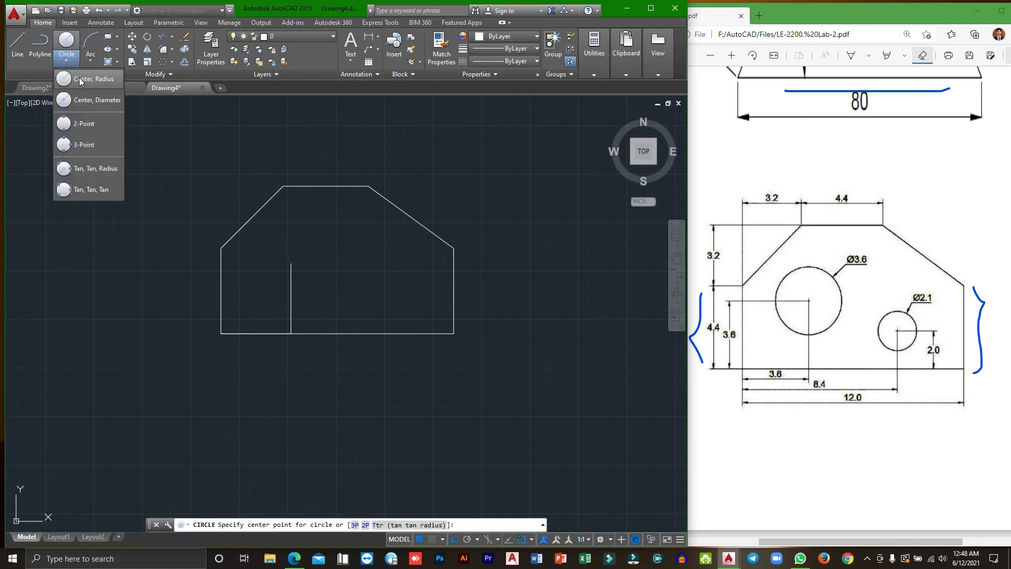
pyautogui.click(80, 79)
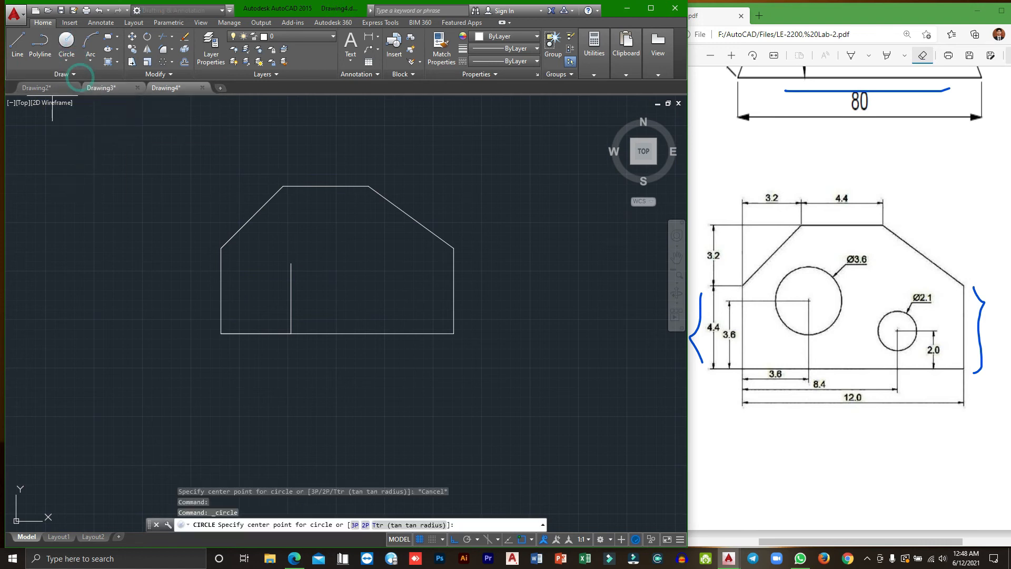
pyautogui.click(290, 266)
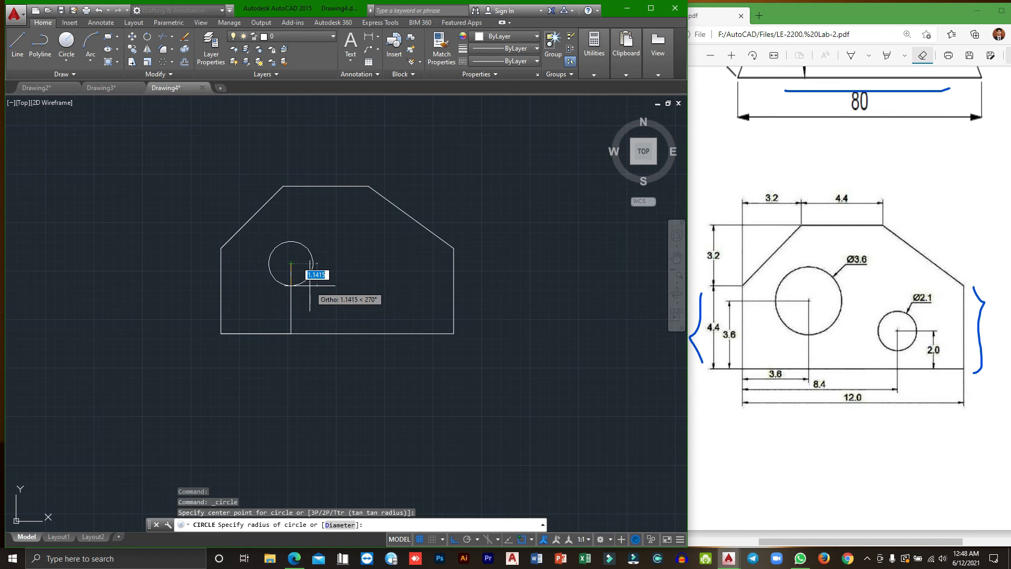
pyautogui.press('Escape')
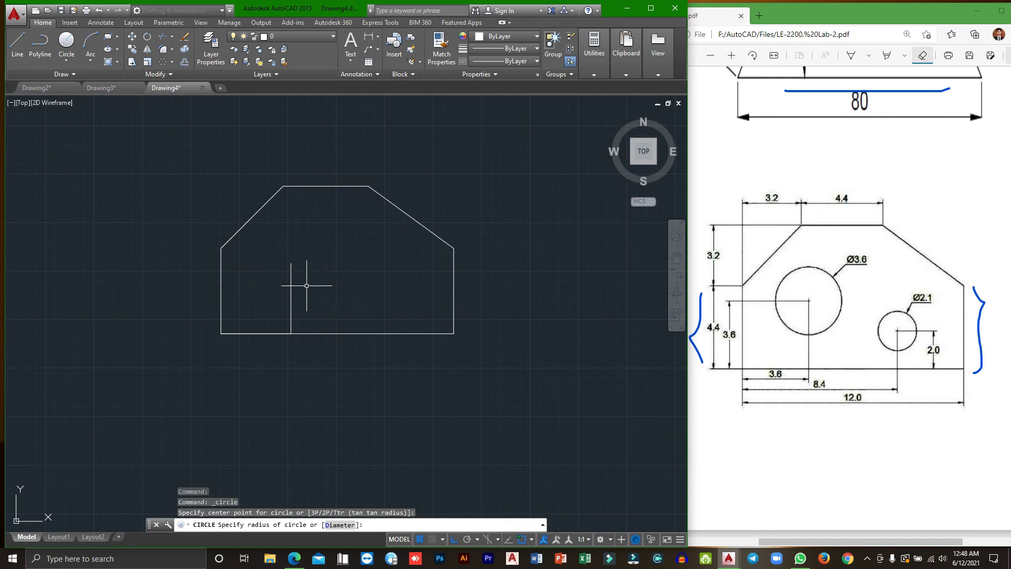
# - Draw a circle of diameter 3.6 centered on the vertical helper line's upper end, and delete that vertical helper line
pyautogui.click(66, 60)
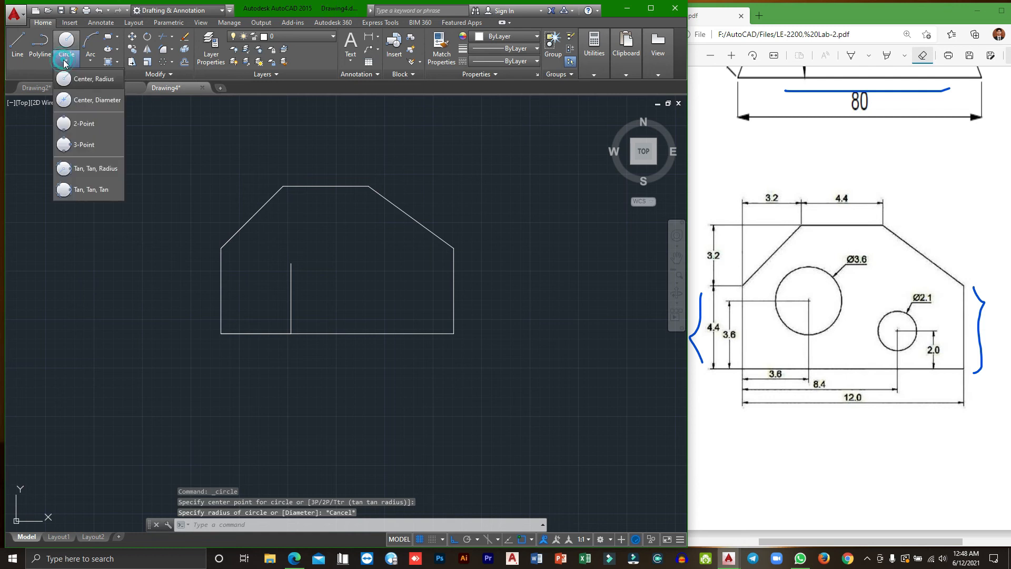
pyautogui.click(83, 98)
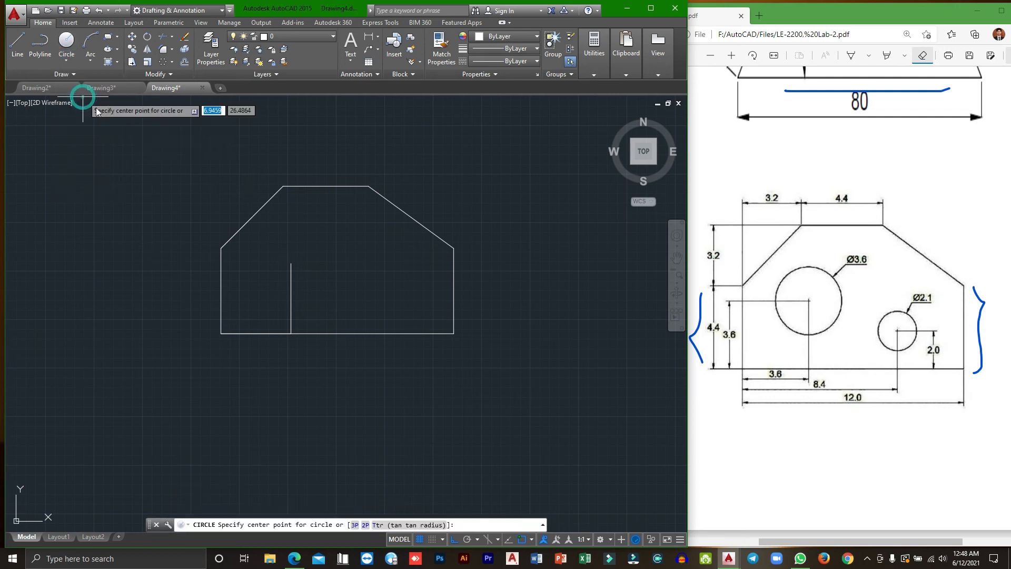
pyautogui.click(291, 264)
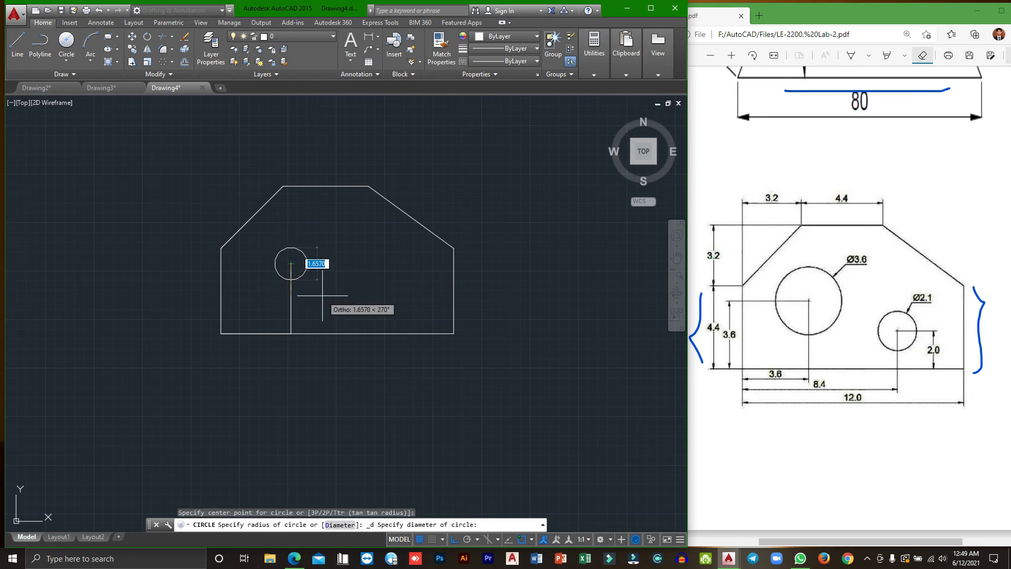
pyautogui.write('3.')
pyautogui.press('Return')
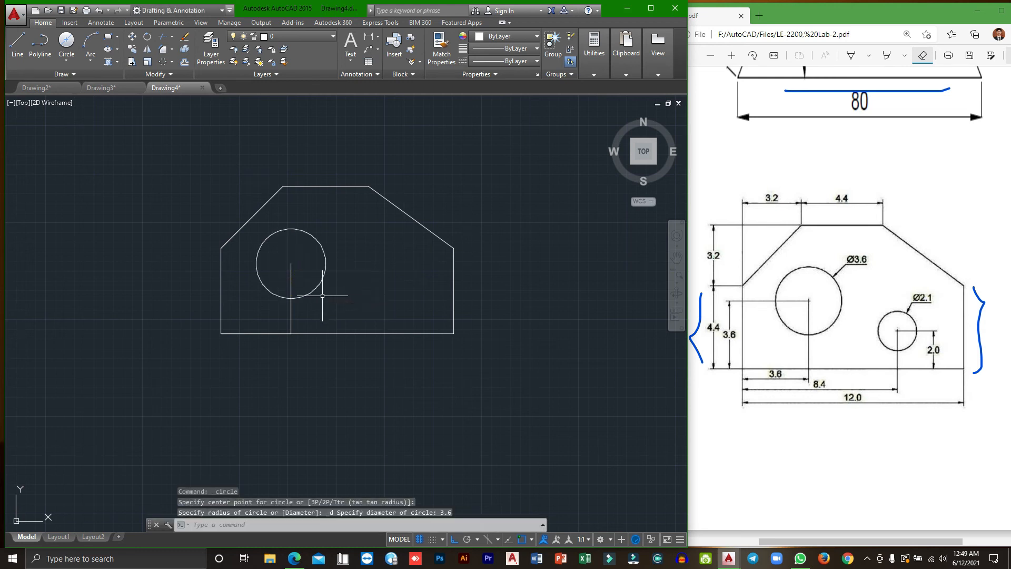
pyautogui.click(290, 313)
pyautogui.press('Delete')
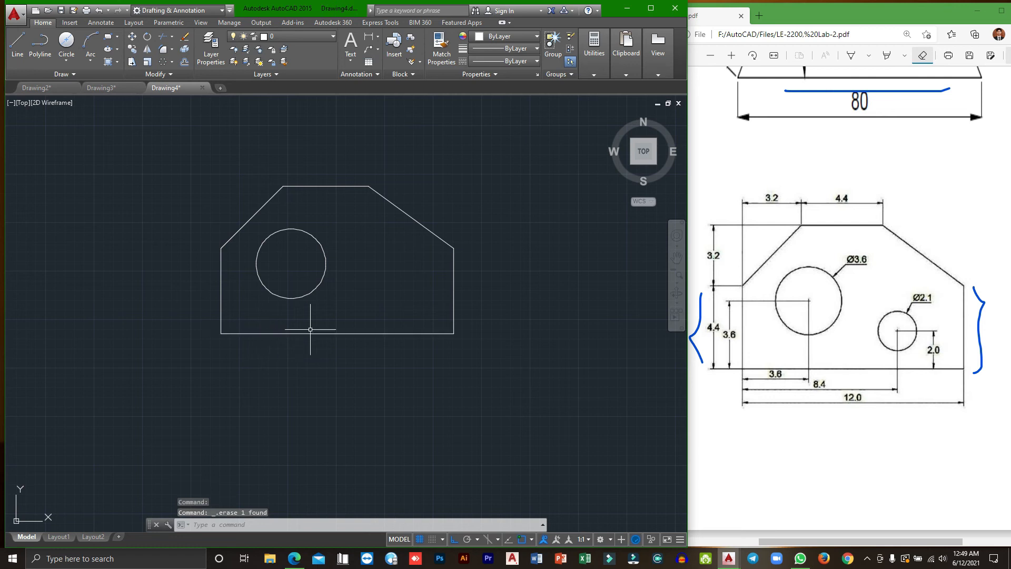
# - Draw helper lines from the plate's lower-left corner, 8.4 units right along the bottom edge and 2.0 units up
pyautogui.click(23, 55)
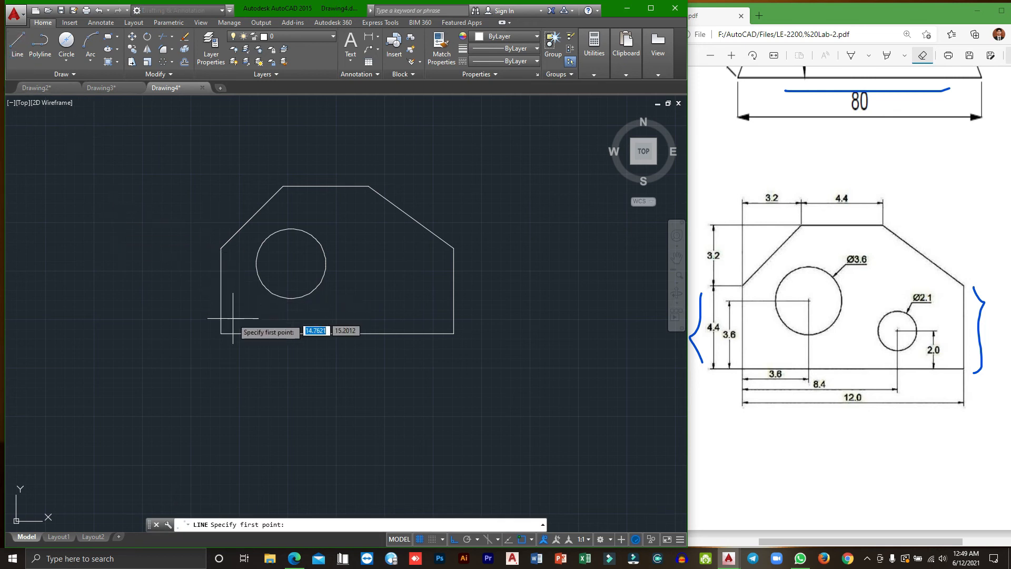
pyautogui.click(221, 333)
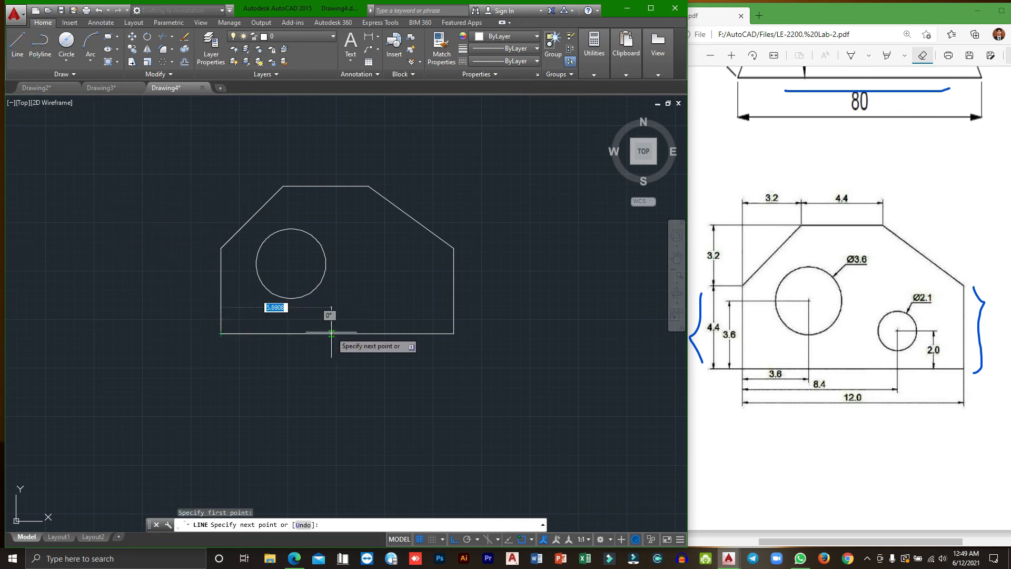
pyautogui.write('8')
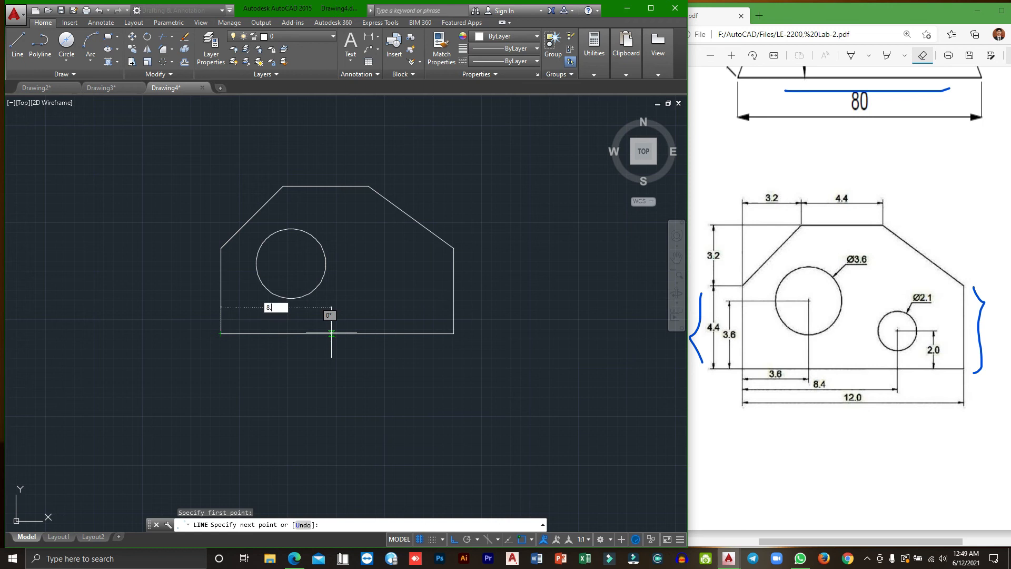
pyautogui.write('.4')
pyautogui.press('Return')
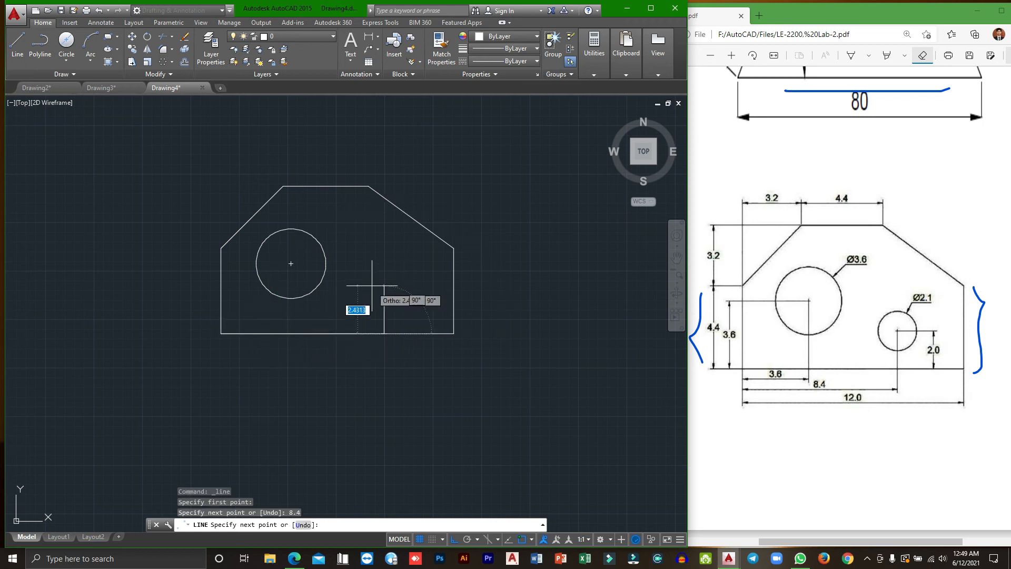
pyautogui.write('2')
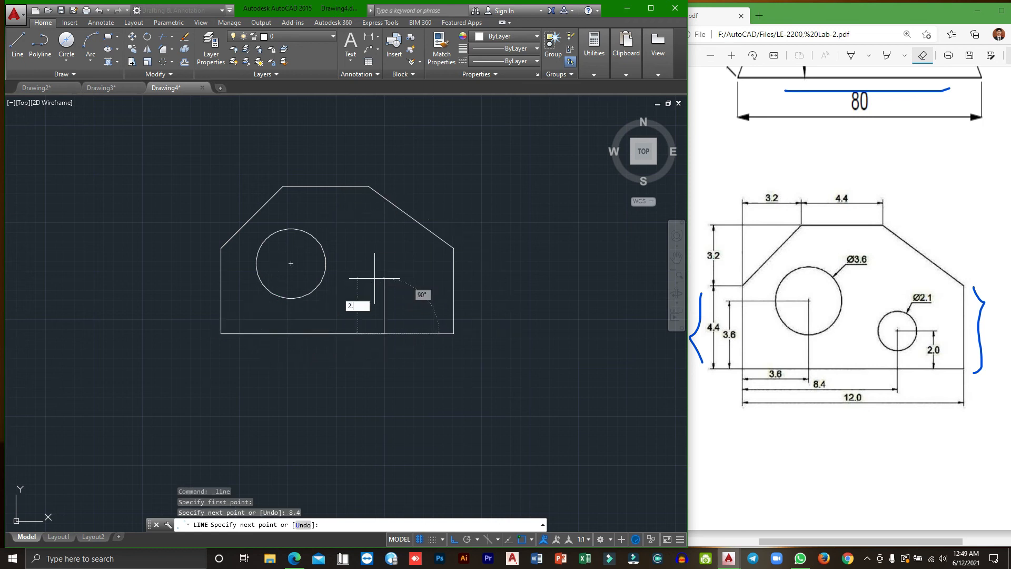
pyautogui.write('.0')
pyautogui.press('Return')
pyautogui.press('Escape')
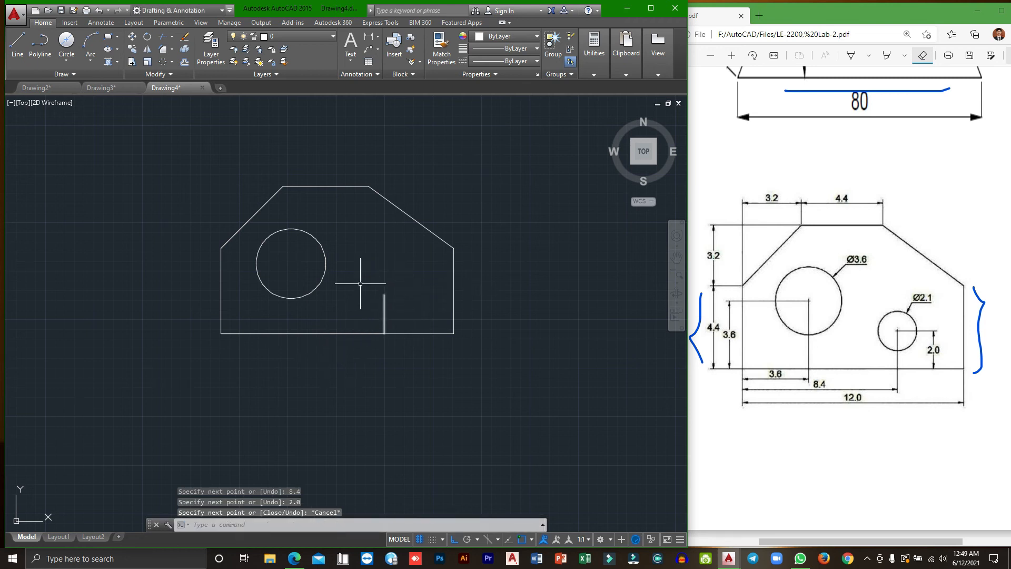
# - Draw a circle of diameter 2.1 centered on the vertical helper line's upper end, and delete that vertical helper line
pyautogui.click(66, 60)
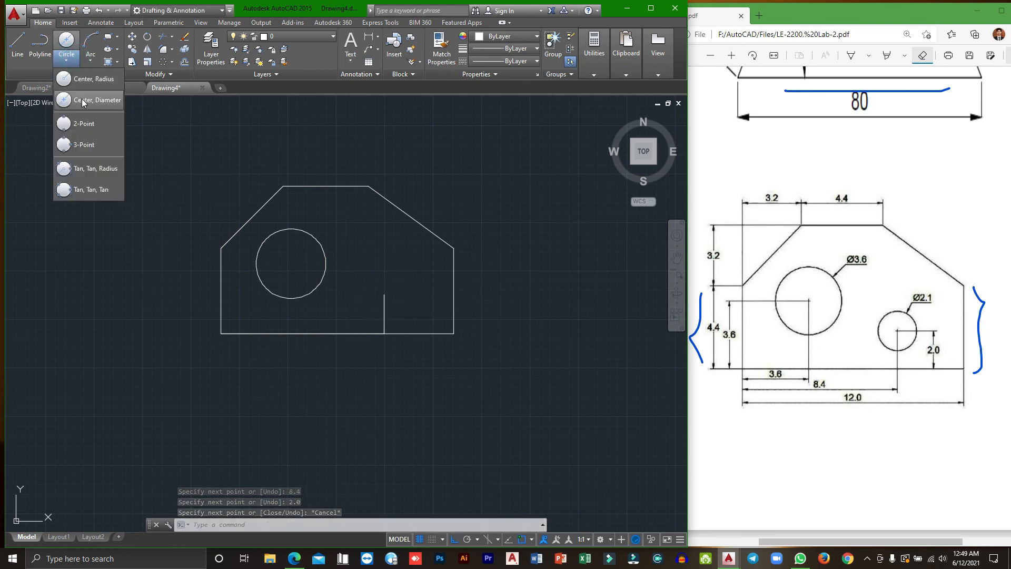
pyautogui.click(81, 99)
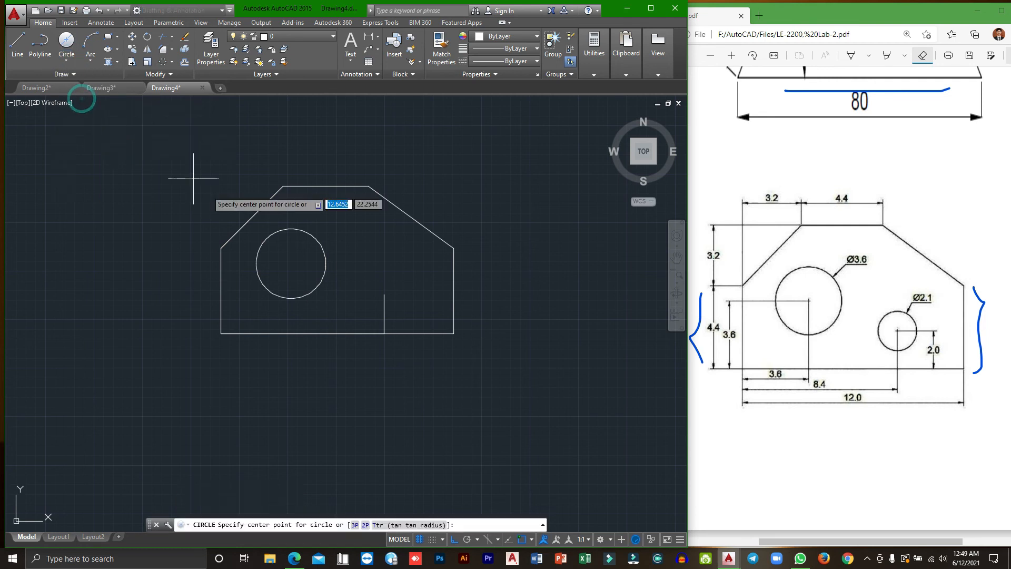
pyautogui.click(384, 295)
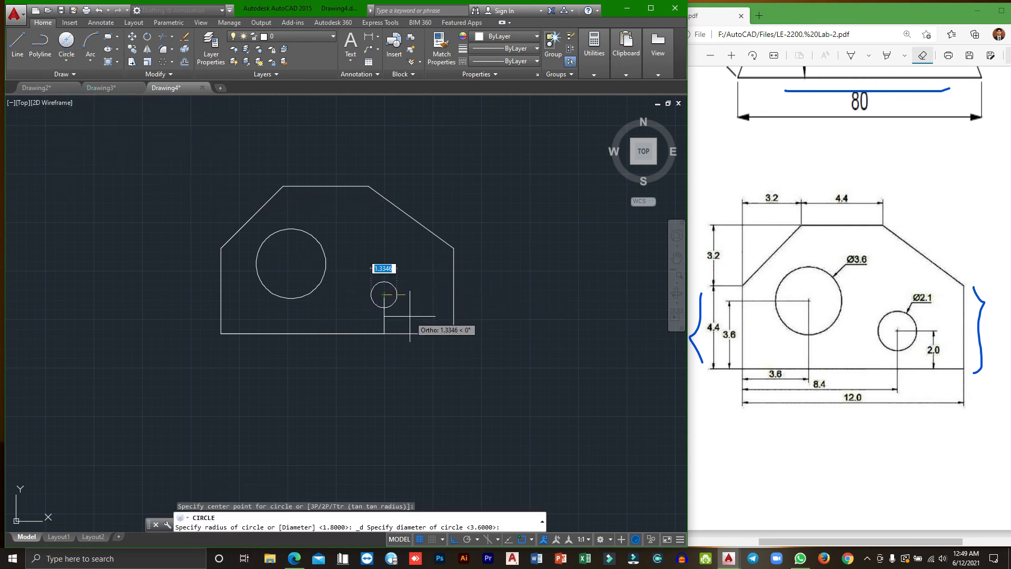
pyautogui.write('2.1')
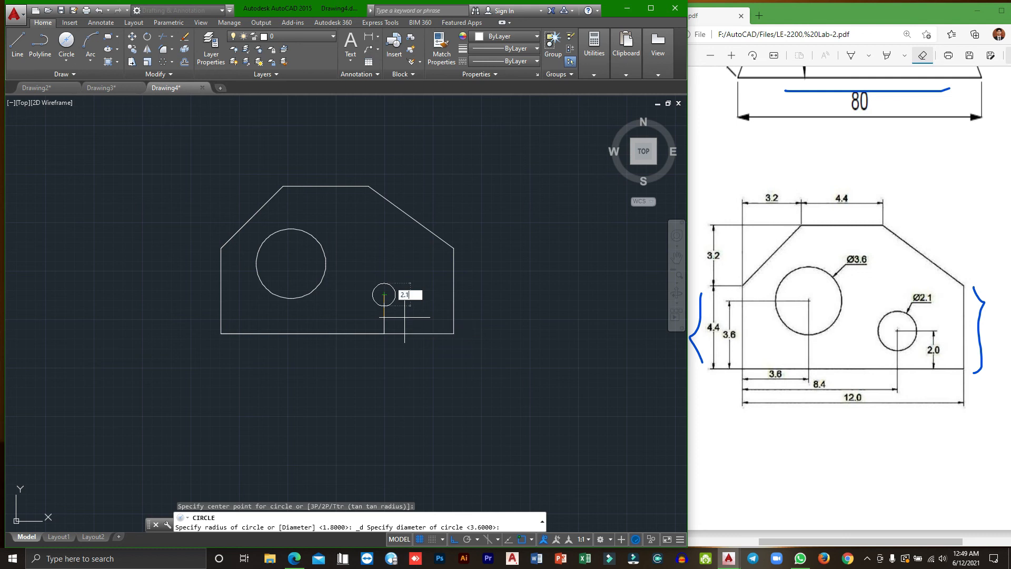
pyautogui.press('Return')
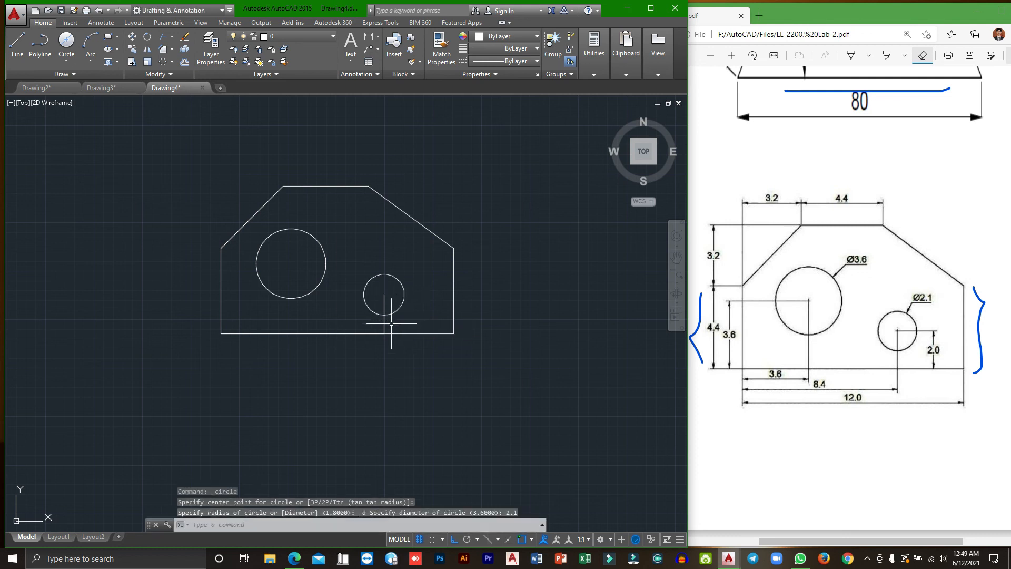
pyautogui.click(385, 325)
pyautogui.press('Delete')
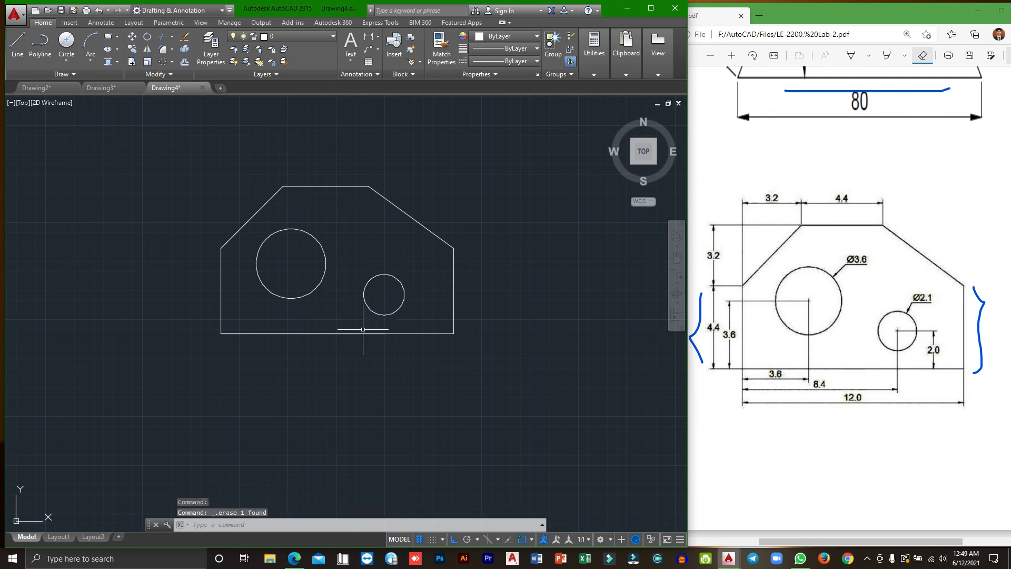
# - Add a horizontal linear dimension from the plate's lower-left corner to the large circle's center, placed below the plate
pyautogui.click(101, 22)
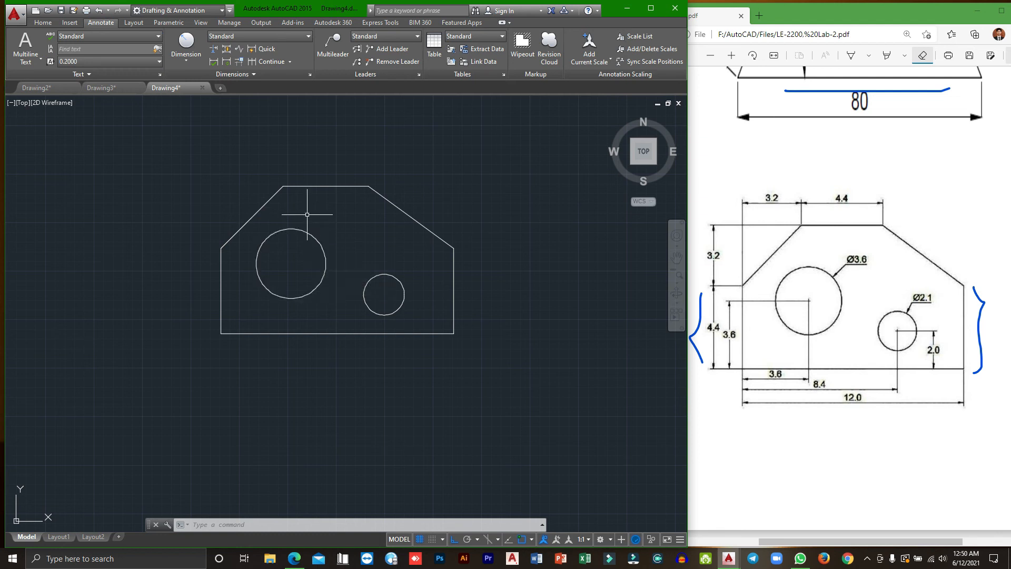
pyautogui.click(186, 59)
pyautogui.click(198, 79)
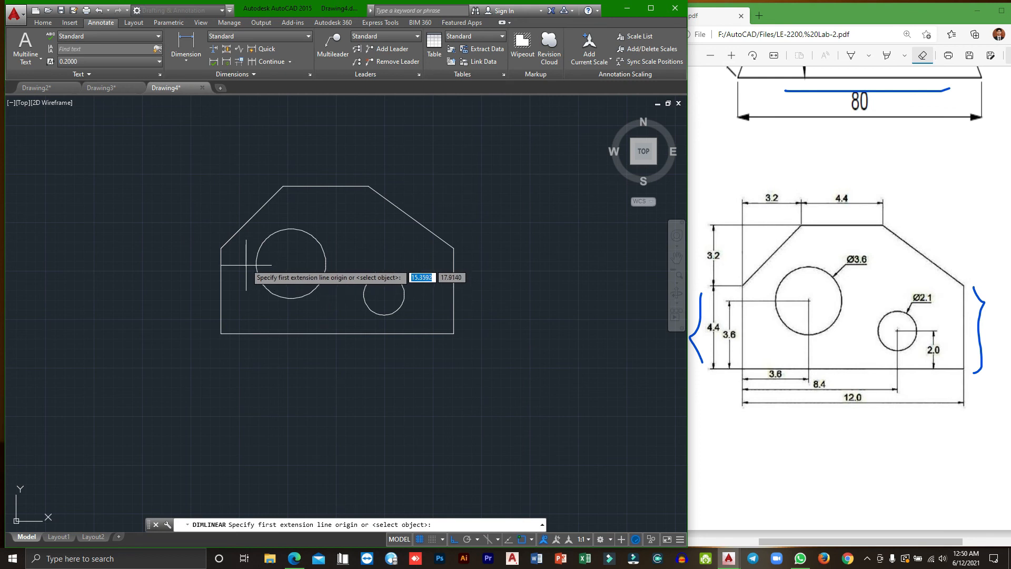
pyautogui.click(220, 333)
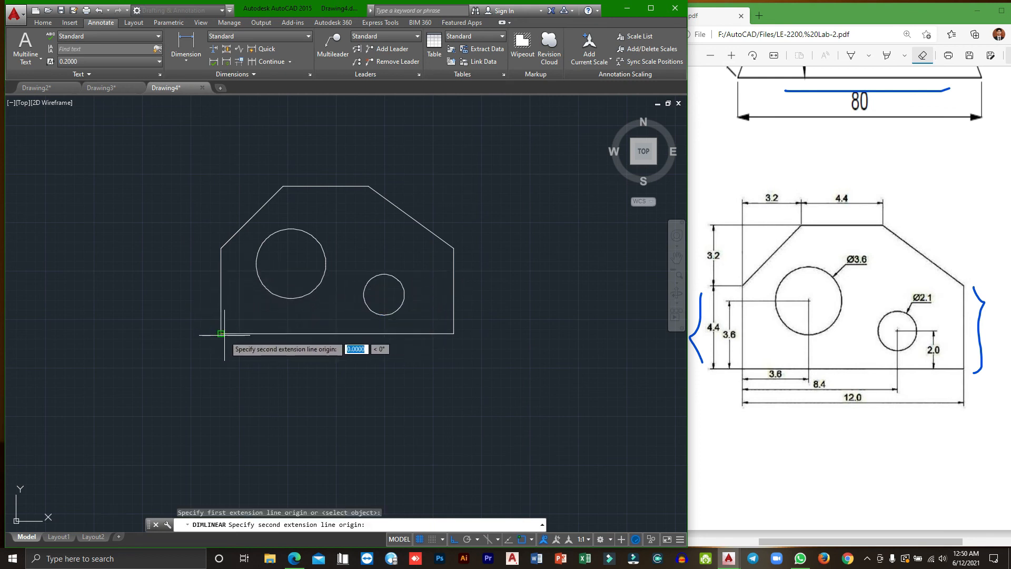
pyautogui.click(291, 263)
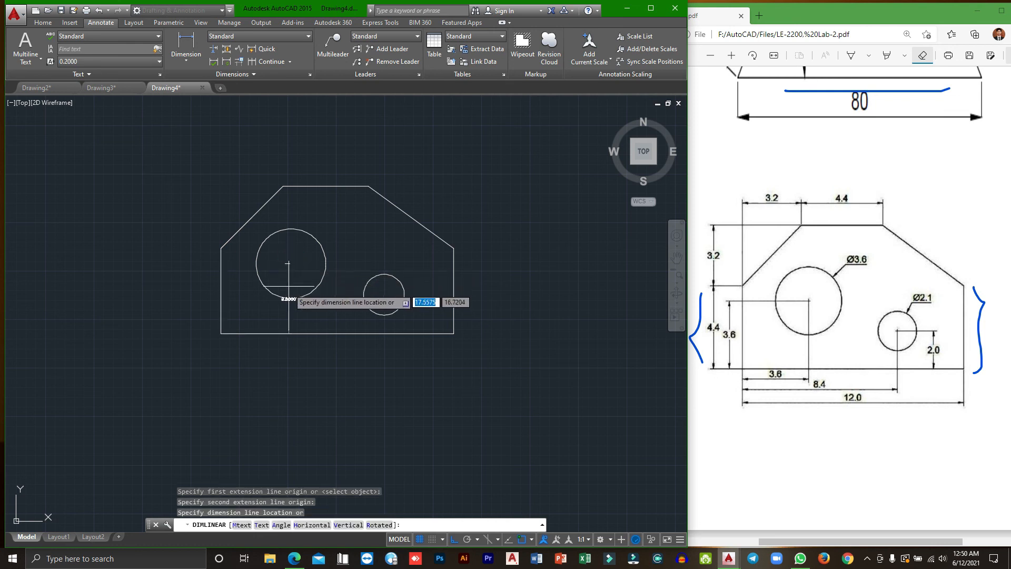
pyautogui.click(288, 387)
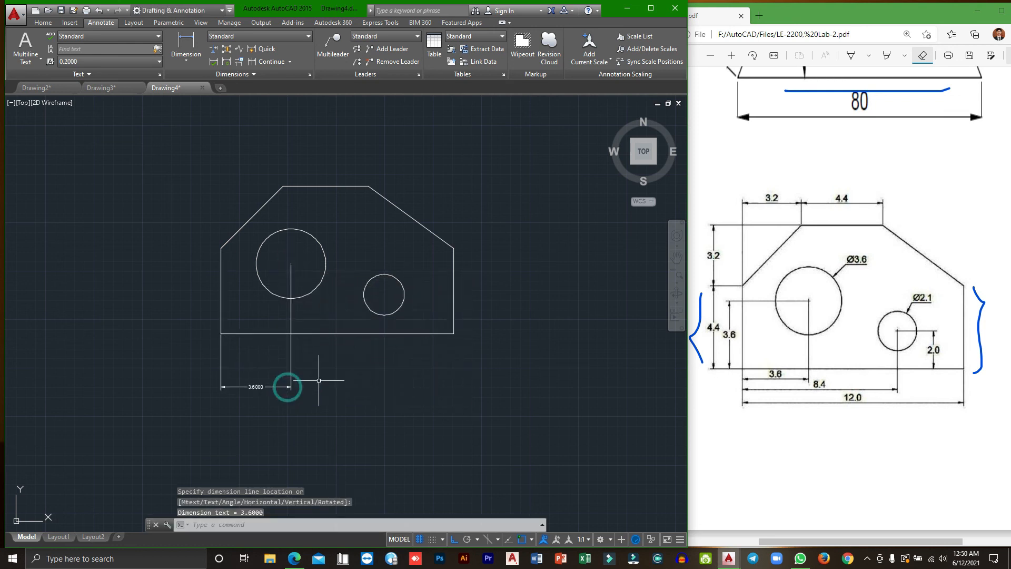
pyautogui.scroll(2, 349, 388)
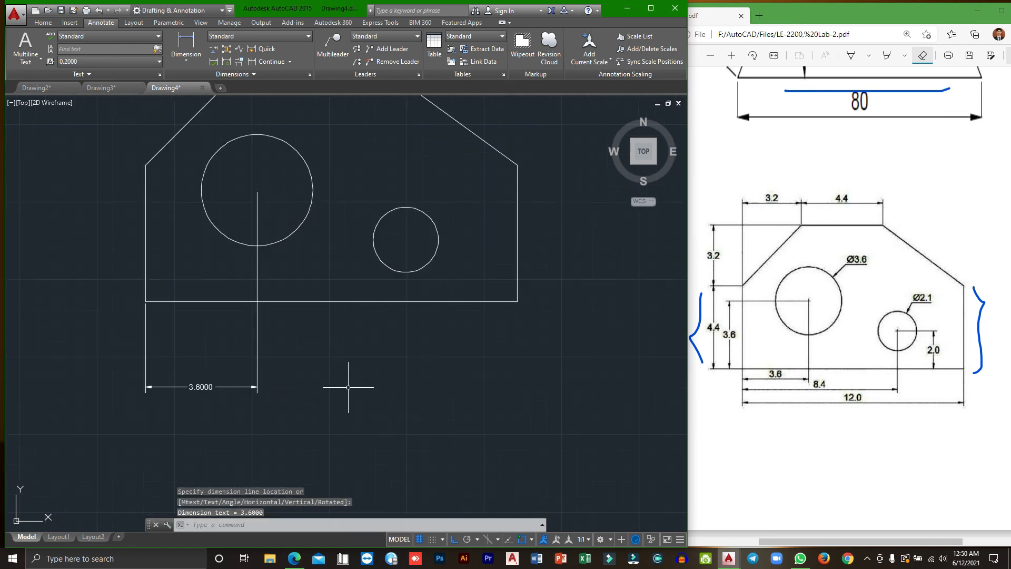
pyautogui.scroll(-2, 348, 387)
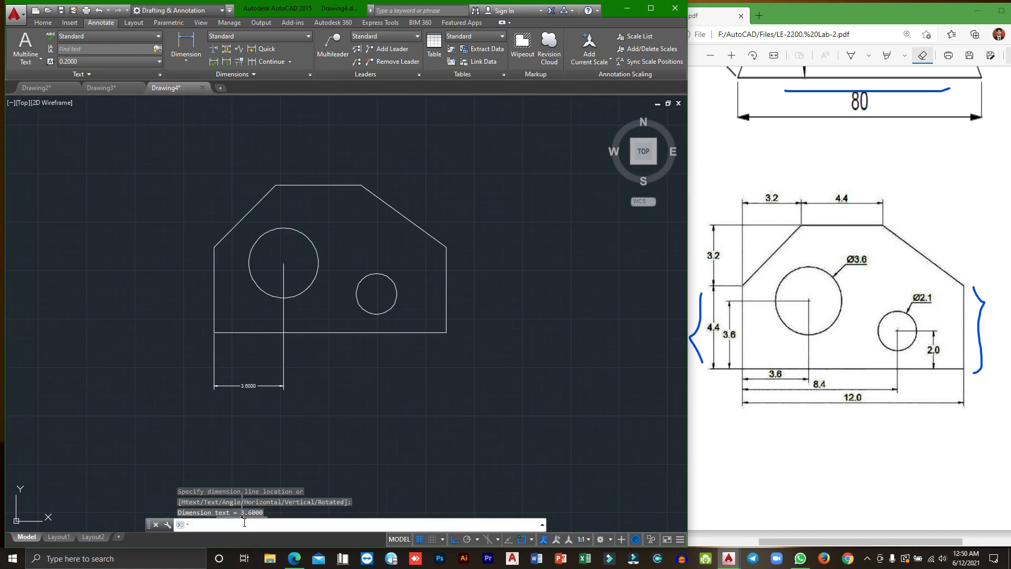
# - Modify the Standard dimension style to a text height of 2 and close the style manager
pyautogui.press('Return')
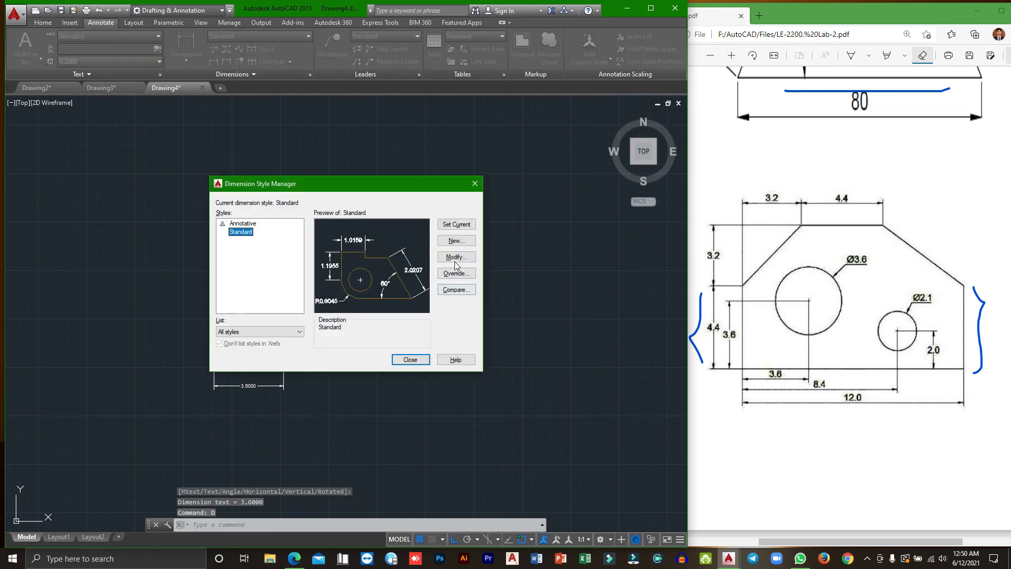
pyautogui.click(456, 260)
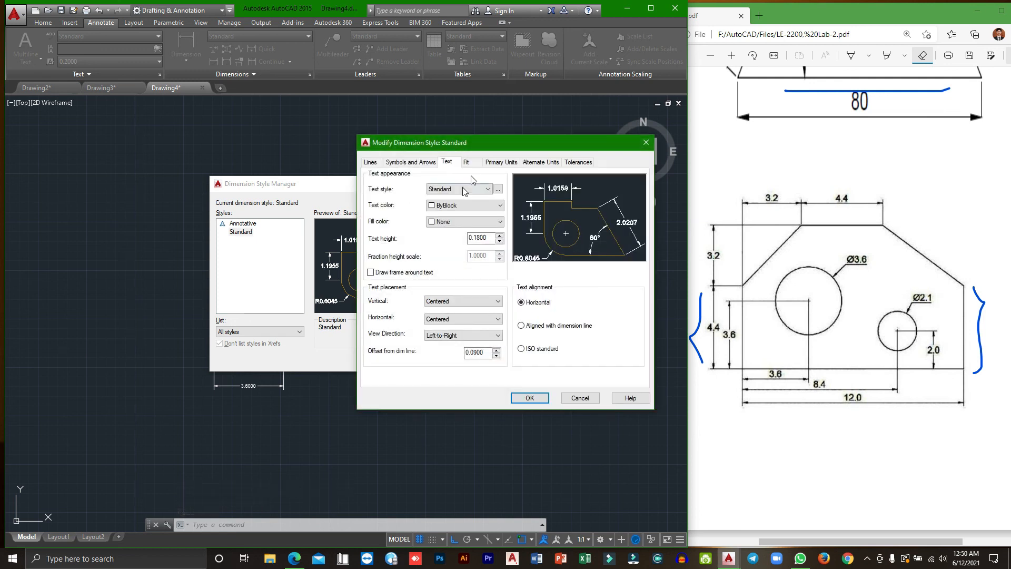
pyautogui.doubleClick(477, 238)
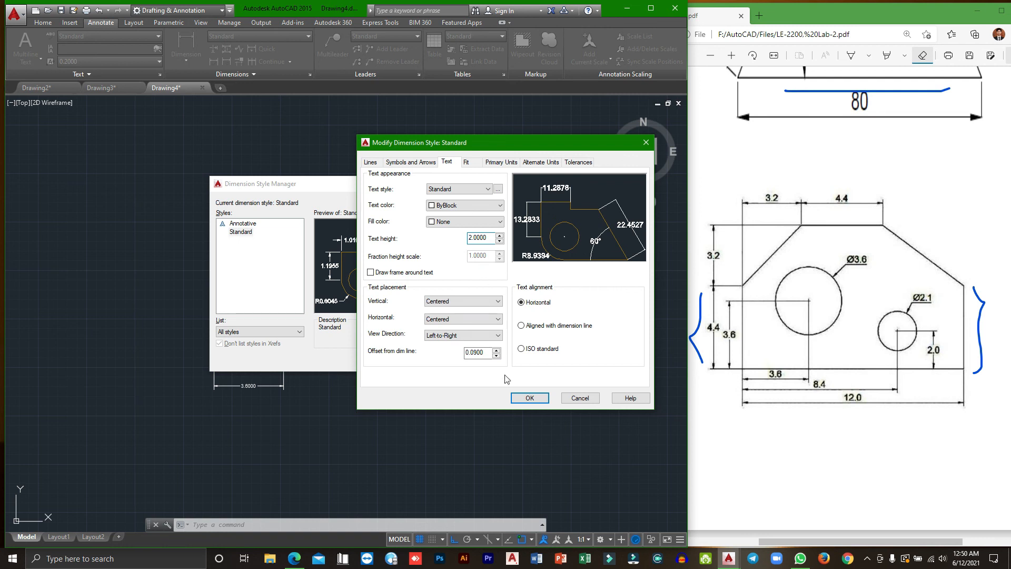
pyautogui.click(521, 398)
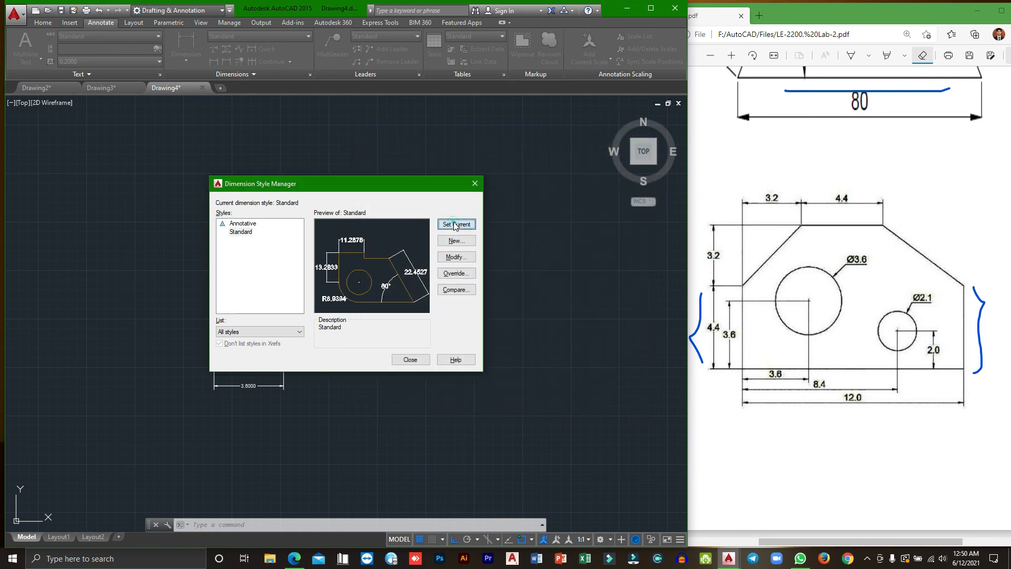
pyautogui.click(411, 357)
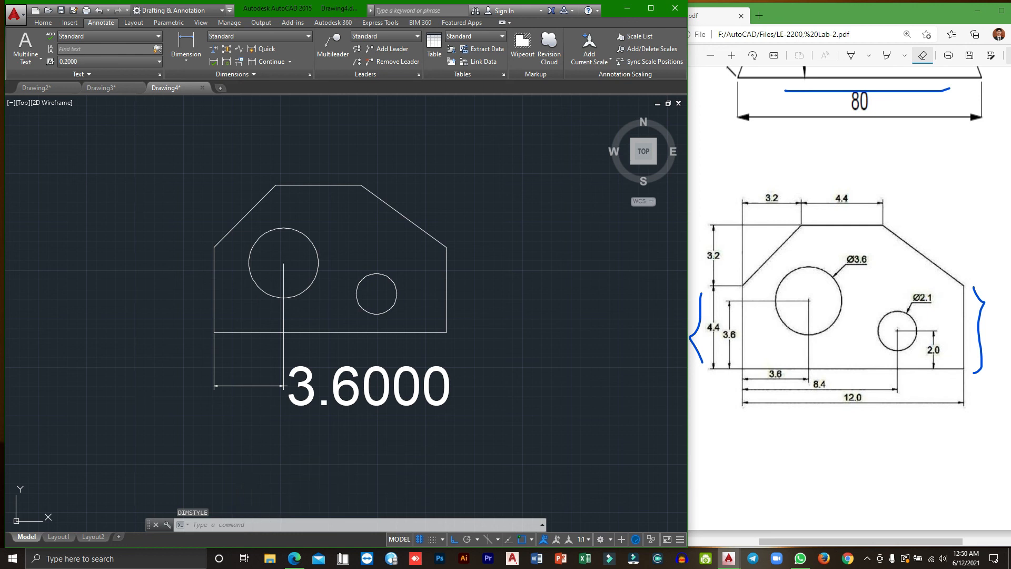
# - Reduce the Standard dimension style's text height to 1 and set the style current
pyautogui.press('Return')
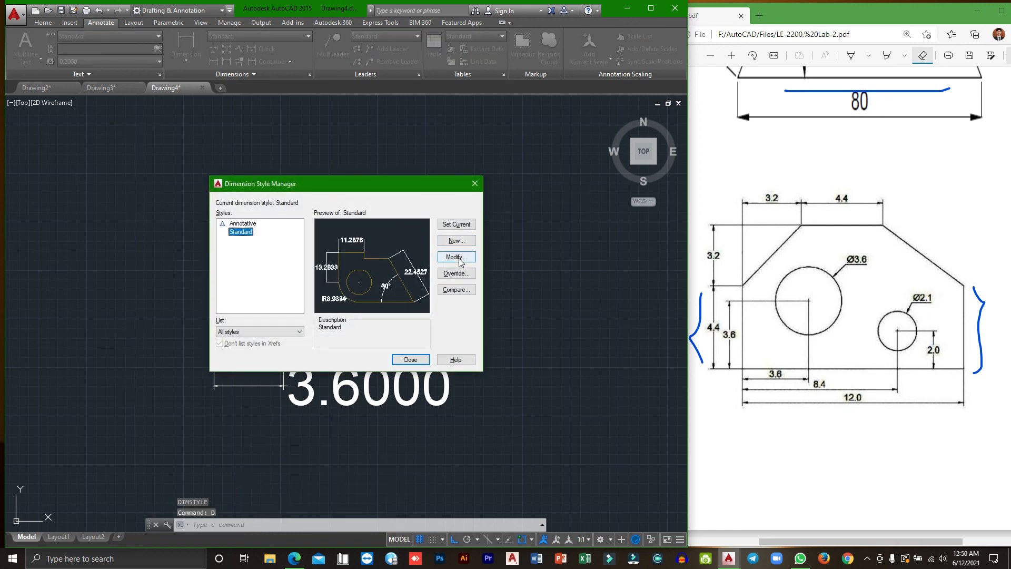
pyautogui.click(452, 258)
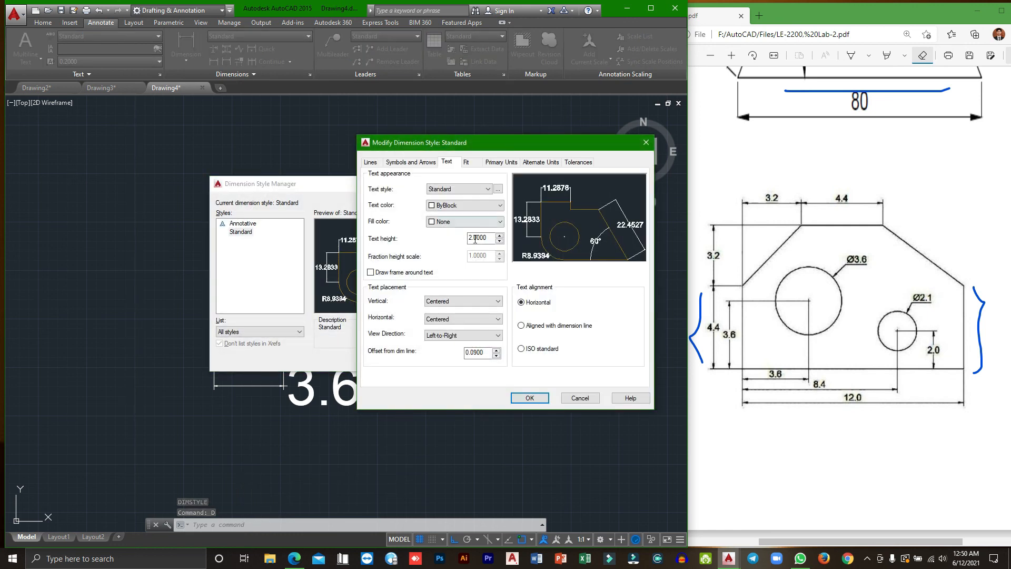
pyautogui.doubleClick(483, 238)
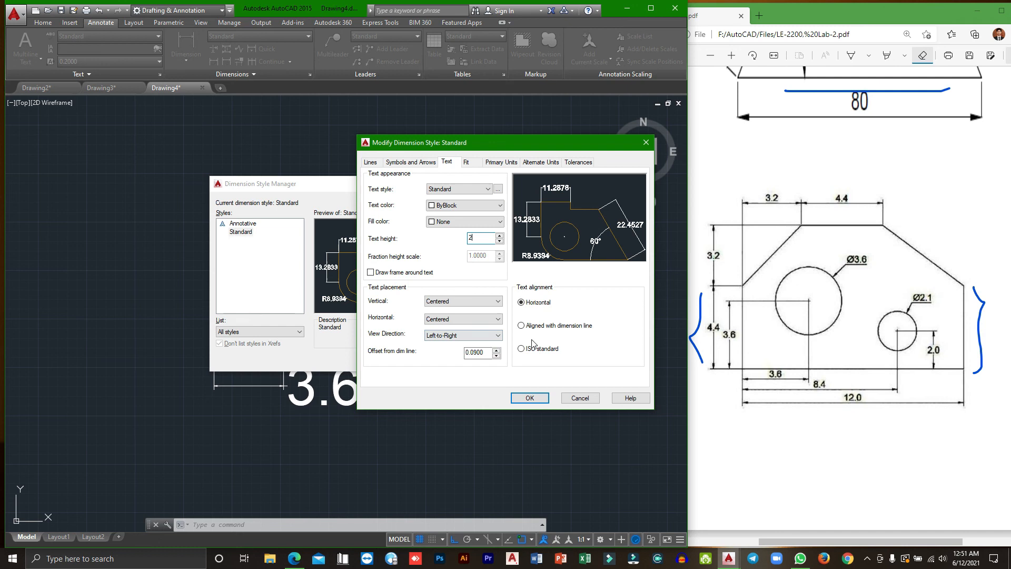
pyautogui.write('2')
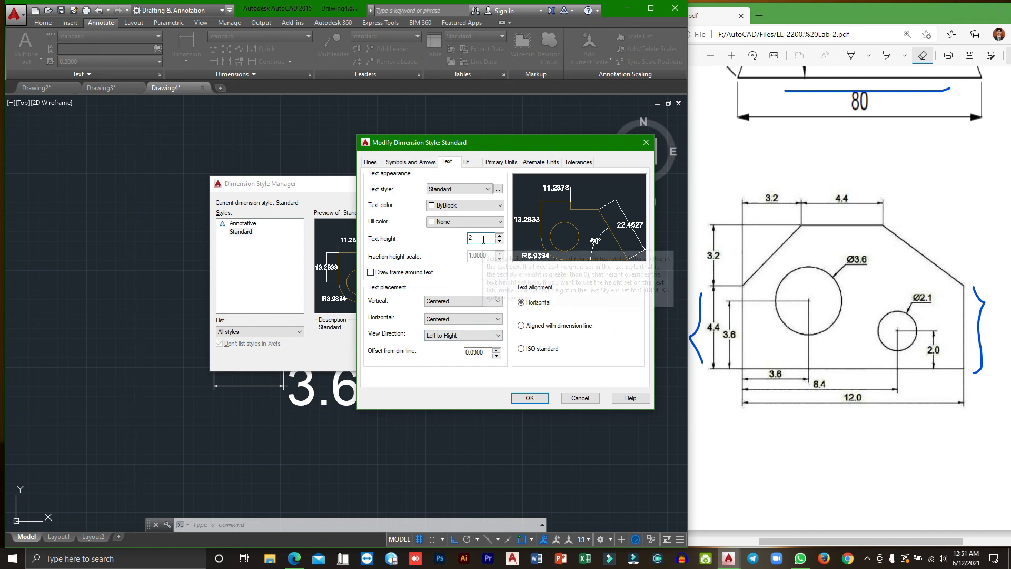
pyautogui.press('BackSpace')
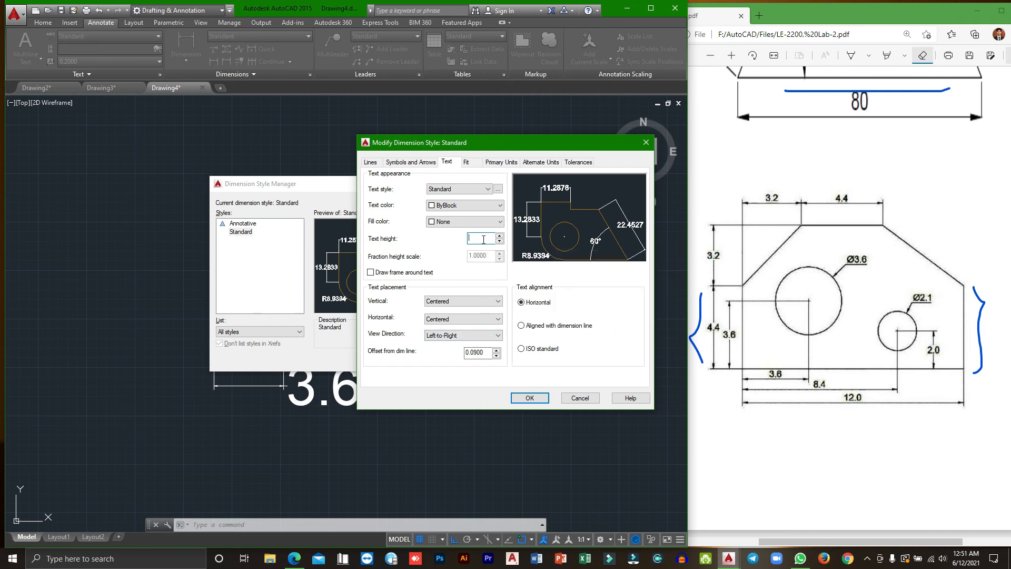
pyautogui.press('Return')
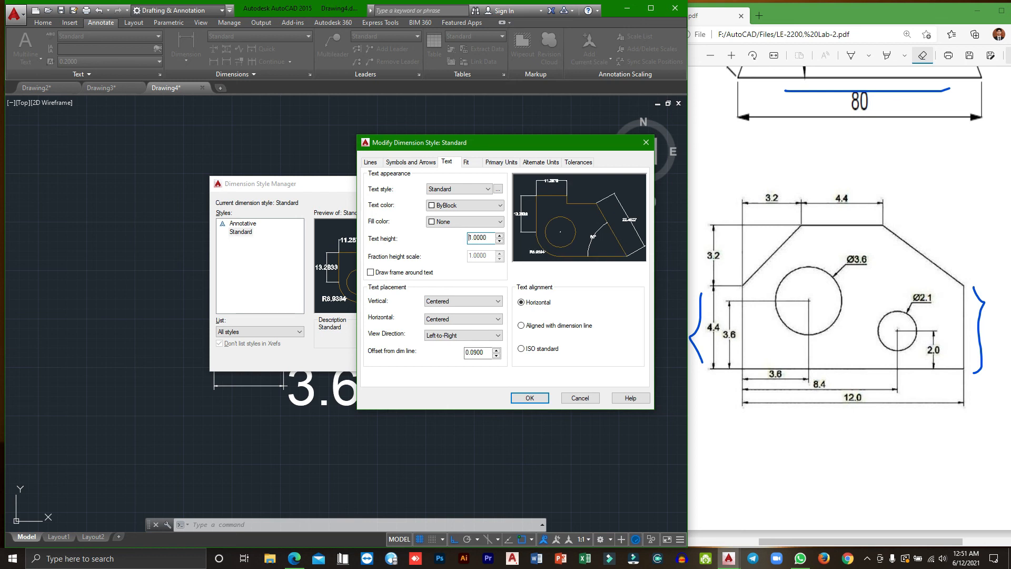
pyautogui.click(526, 398)
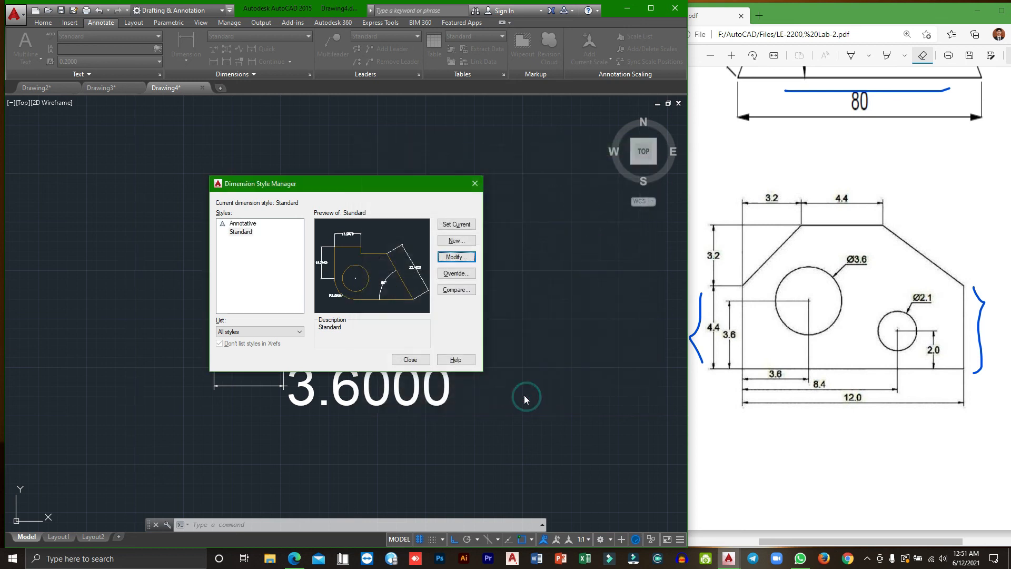
pyautogui.click(456, 225)
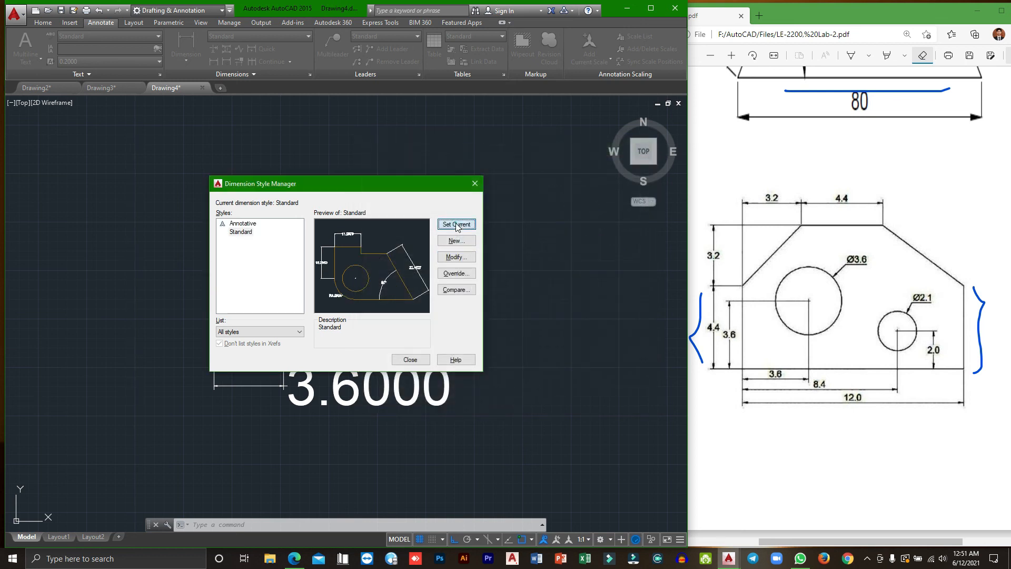
pyautogui.click(412, 359)
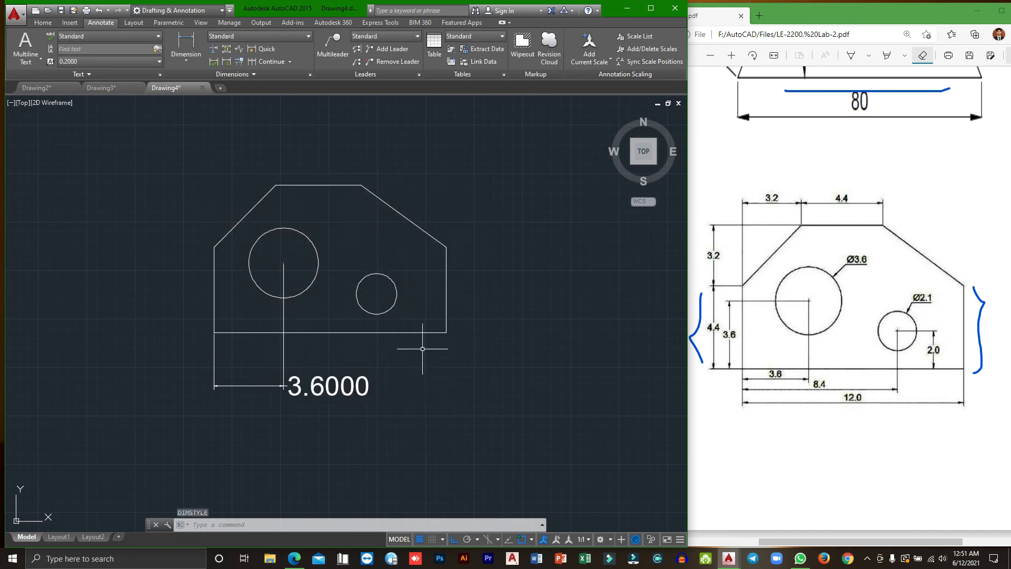
# - Set the Standard dimension style's text height to 0.25 and make the style current
pyautogui.click(221, 527)
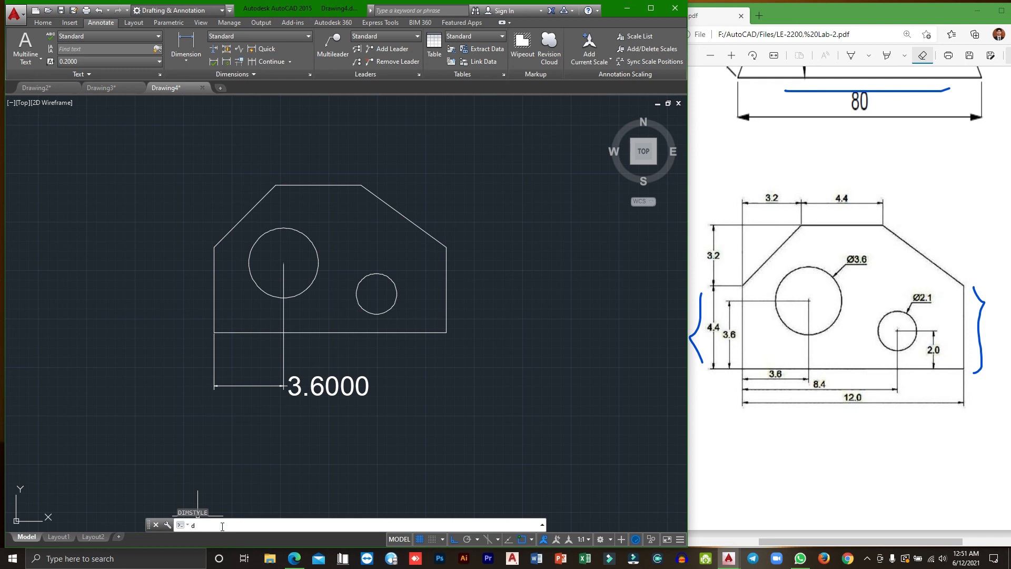
pyautogui.write('d')
pyautogui.press('Return')
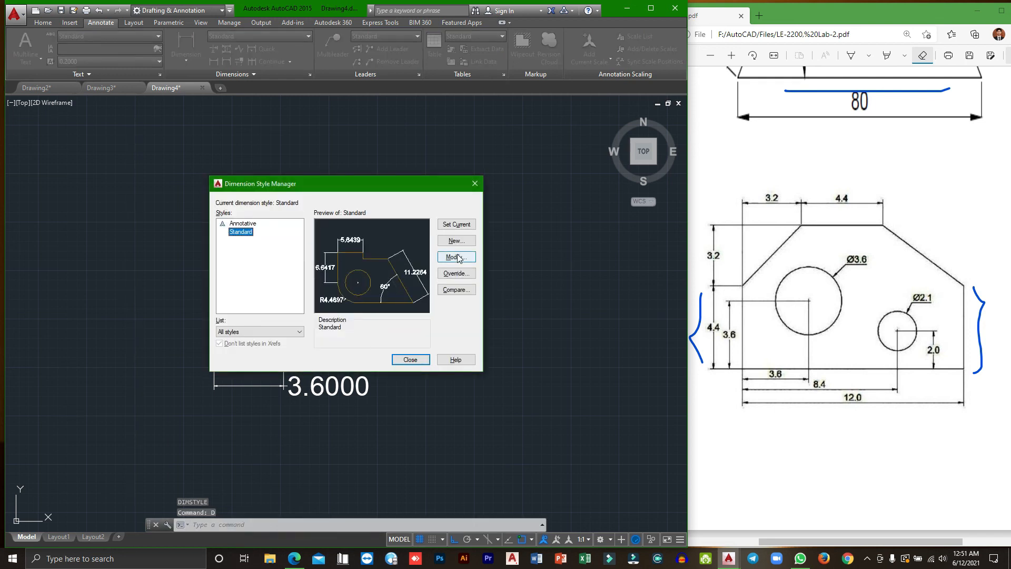
pyautogui.click(456, 257)
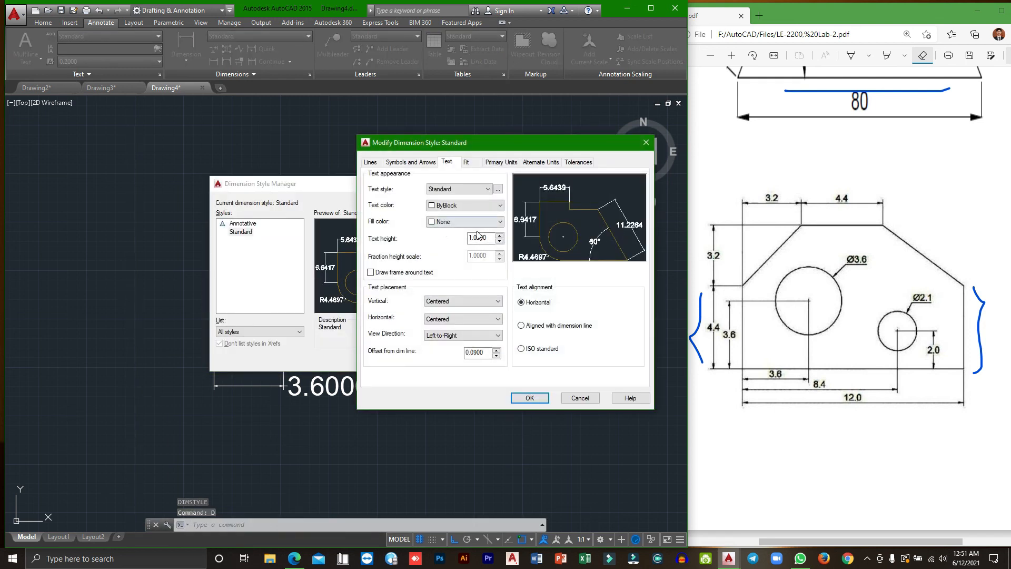
pyautogui.moveTo(487, 238); pyautogui.dragTo(457, 242)
pyautogui.write('.25')
pyautogui.press('Return')
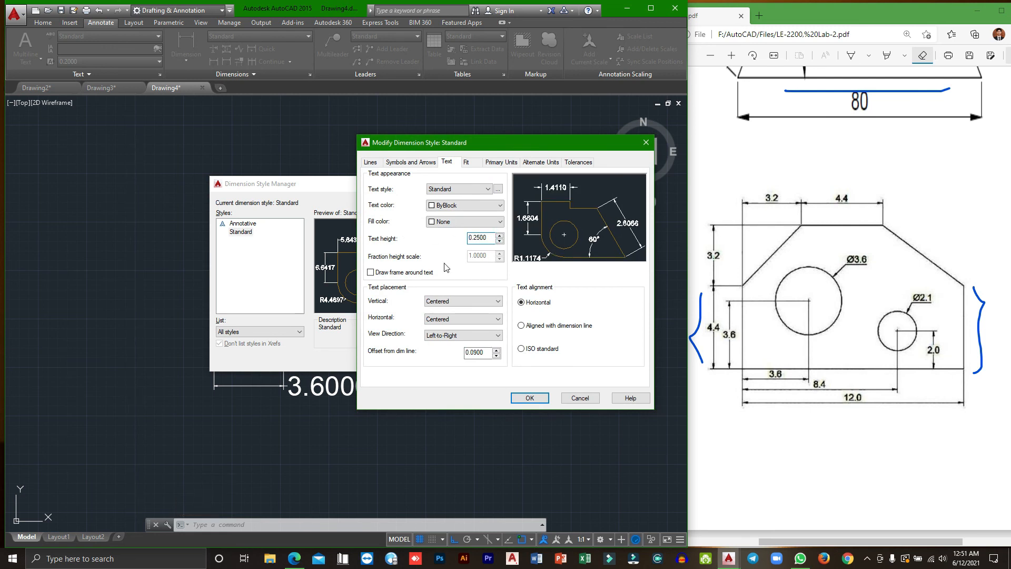
pyautogui.click(530, 397)
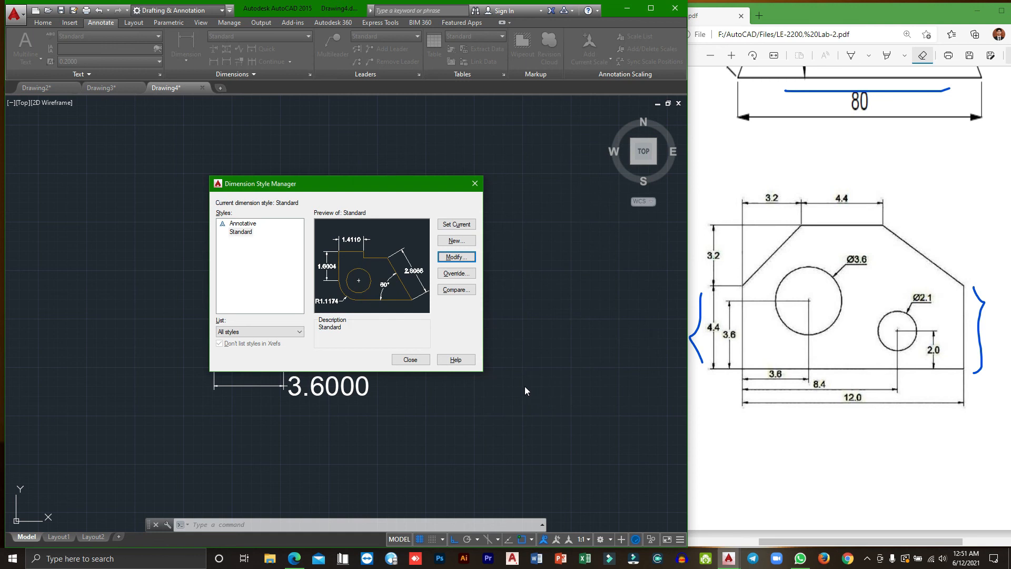
pyautogui.click(452, 225)
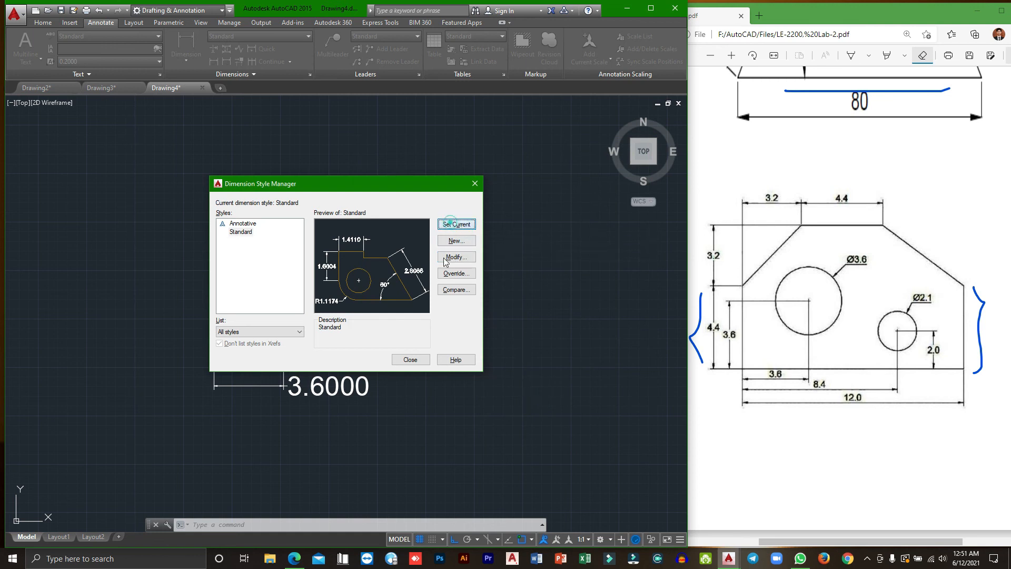
pyautogui.click(410, 359)
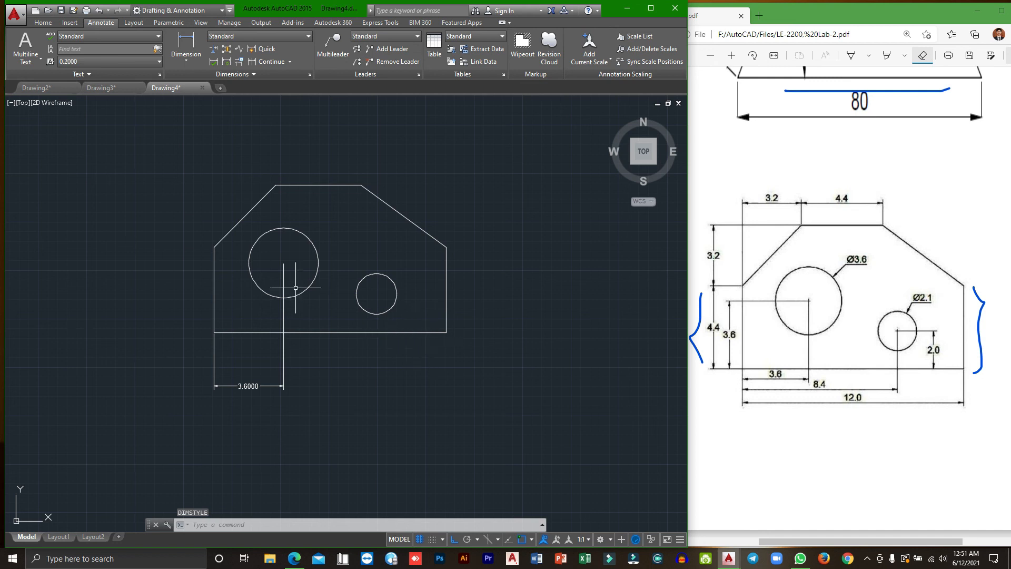
# - Add a horizontal linear dimension from the plate's lower-left corner to the small circle's center, placed below the large circle's position dimension
pyautogui.click(189, 55)
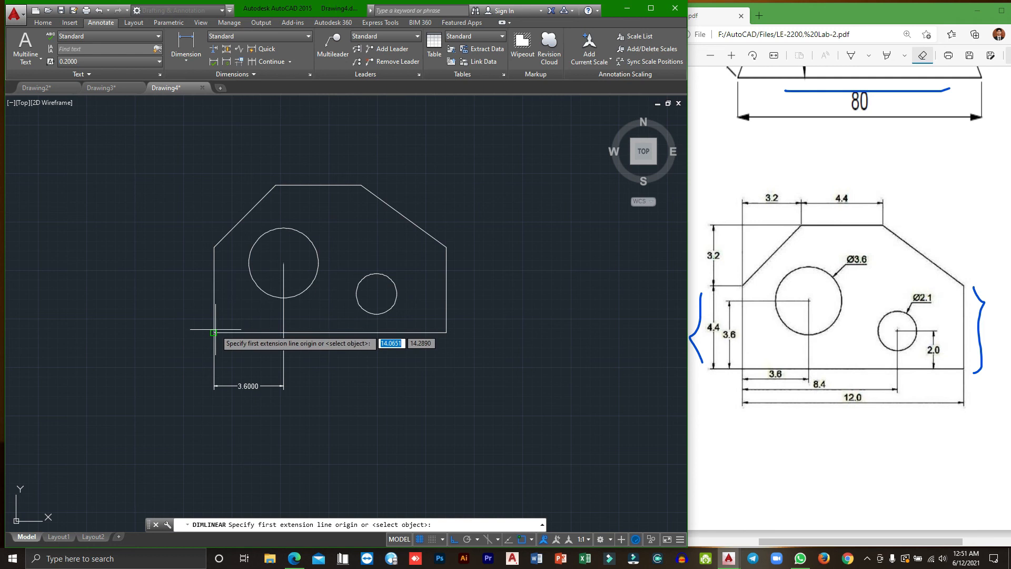
pyautogui.click(214, 332)
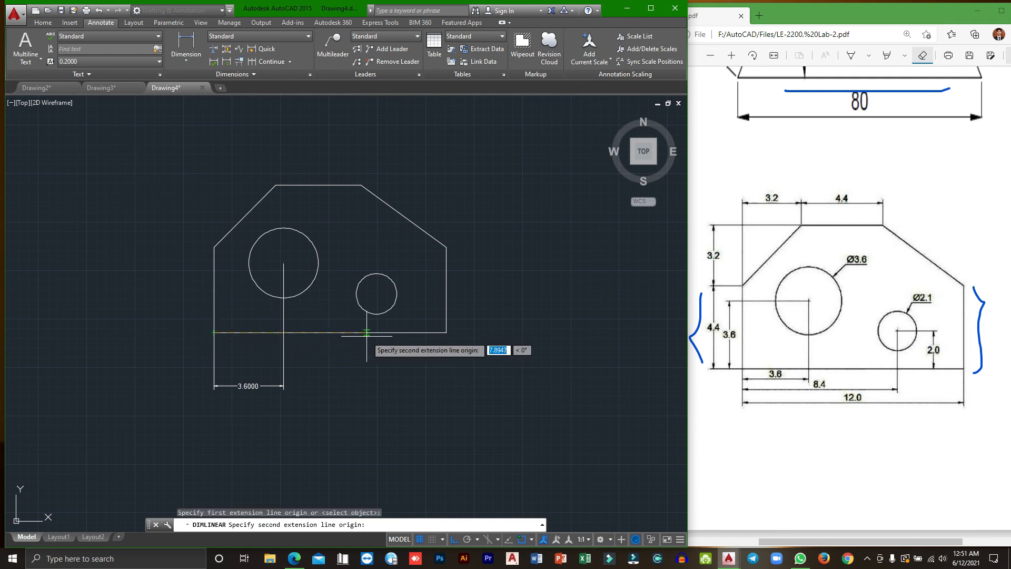
pyautogui.click(376, 293)
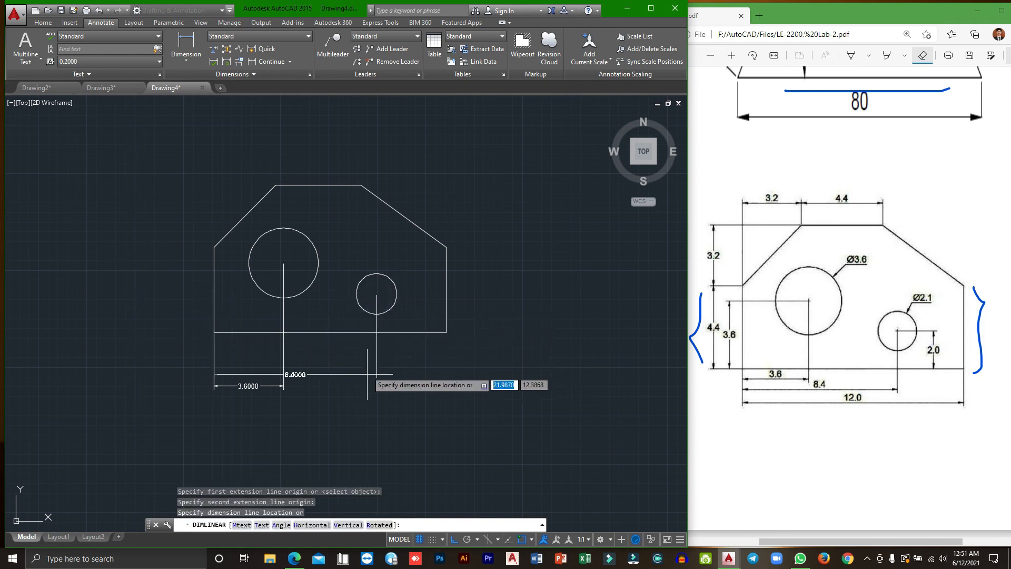
pyautogui.click(367, 406)
# - Add a linear dimension for the plate's overall bottom width, placed below the two circle position dimensions
pyautogui.click(180, 66)
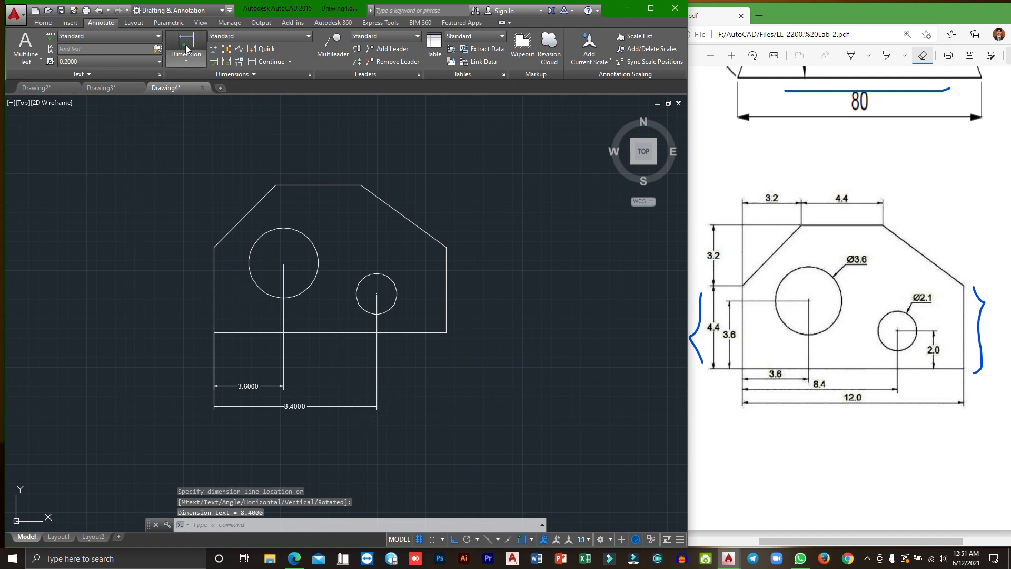
pyautogui.click(214, 332)
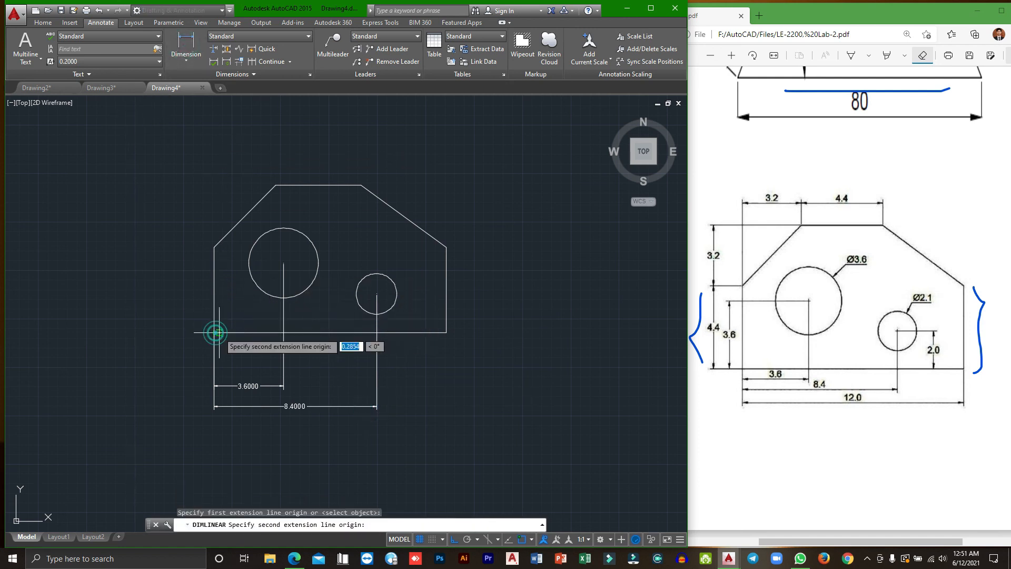
pyautogui.click(446, 332)
pyautogui.click(434, 425)
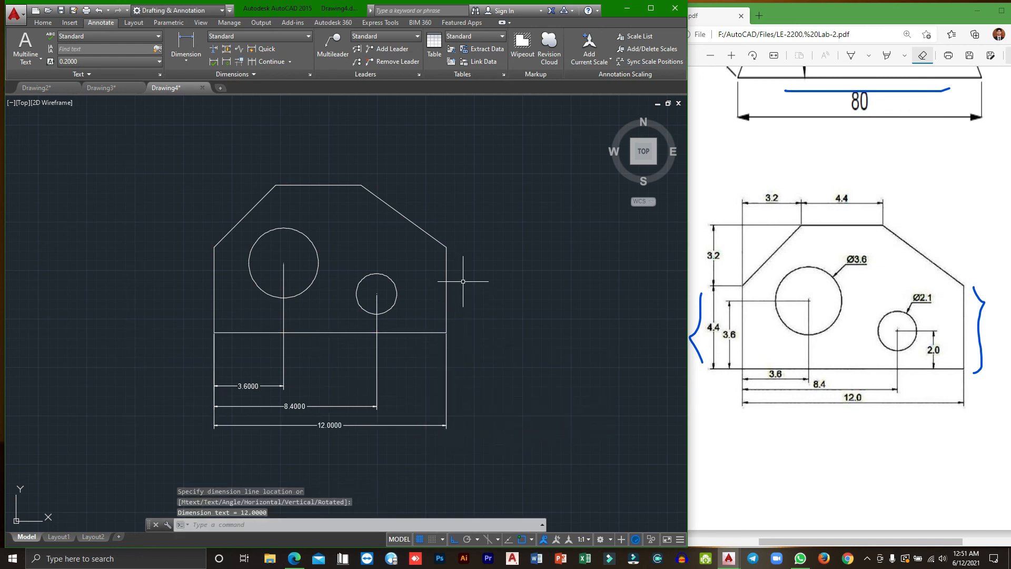
# - Add a horizontal linear dimension across the plate's top edge, placed above it
pyautogui.click(185, 43)
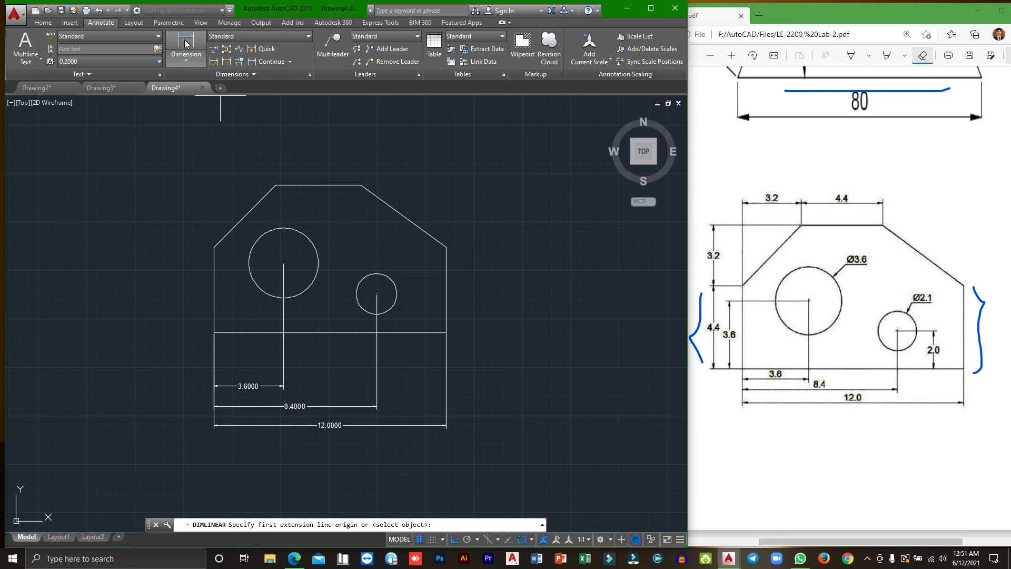
pyautogui.click(276, 185)
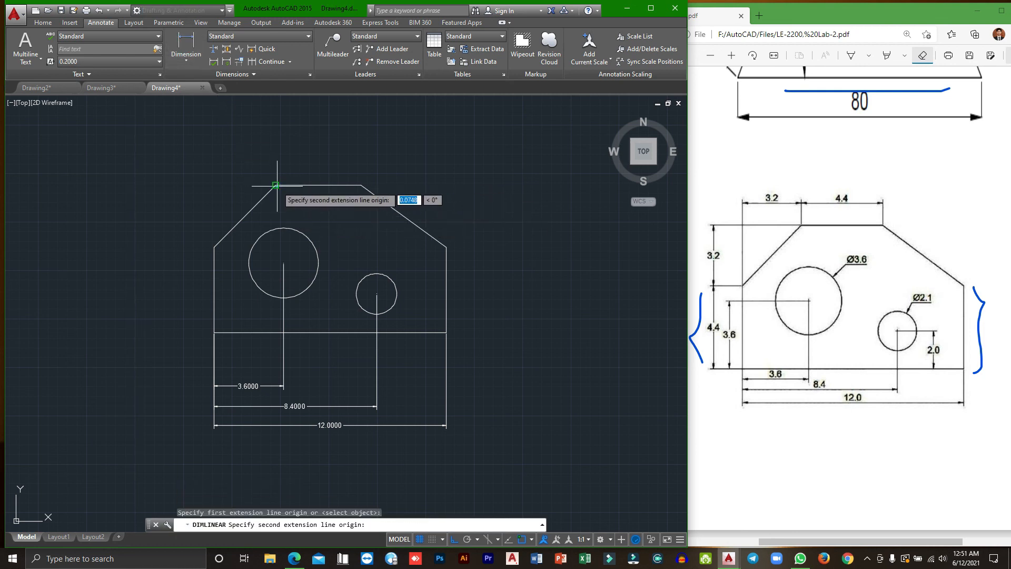
pyautogui.click(362, 185)
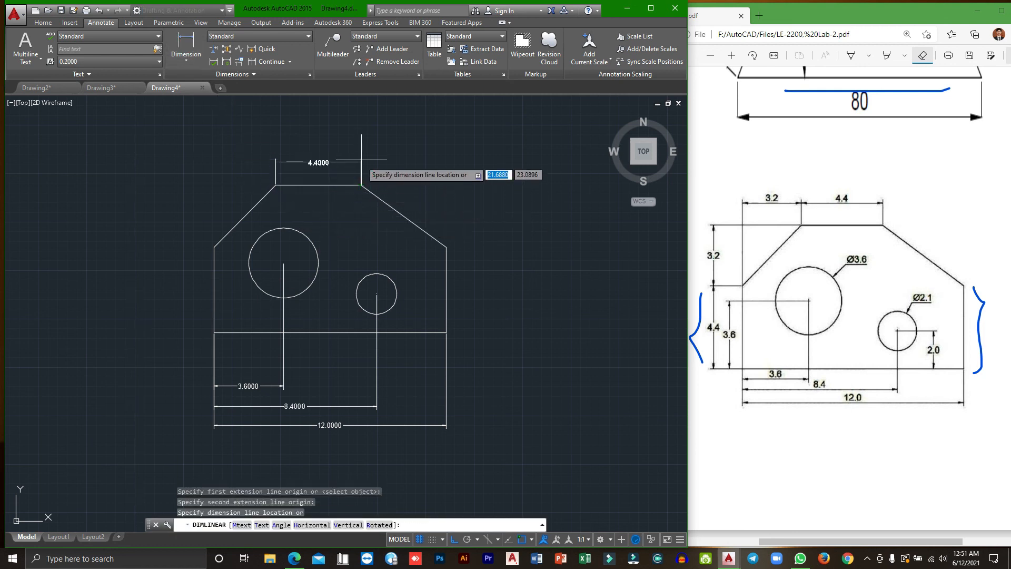
pyautogui.click(361, 157)
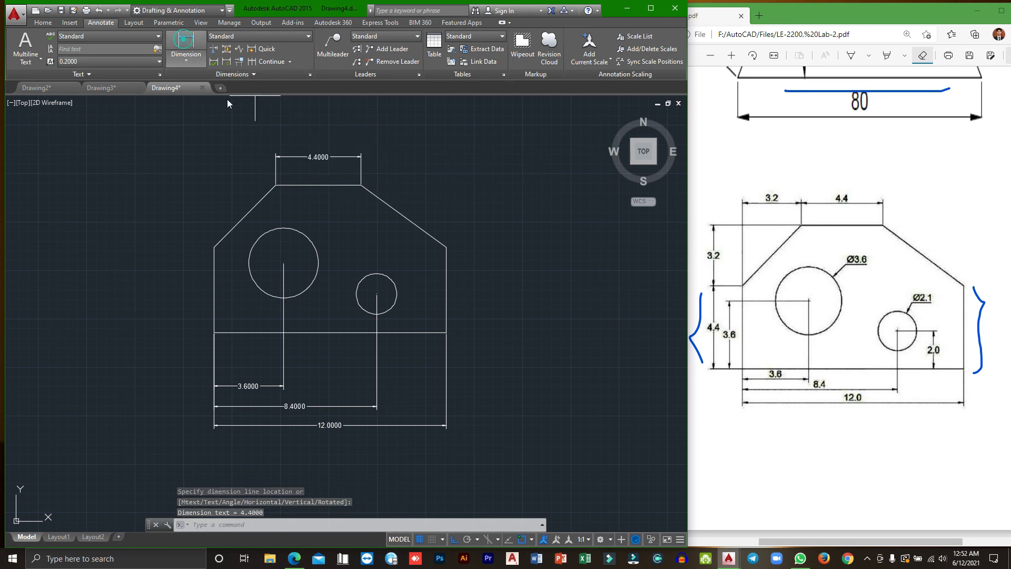
# - Dimension the horizontal extent of the plate's left slanted edge, placing it in line with the top edge's dimension
pyautogui.click(186, 46)
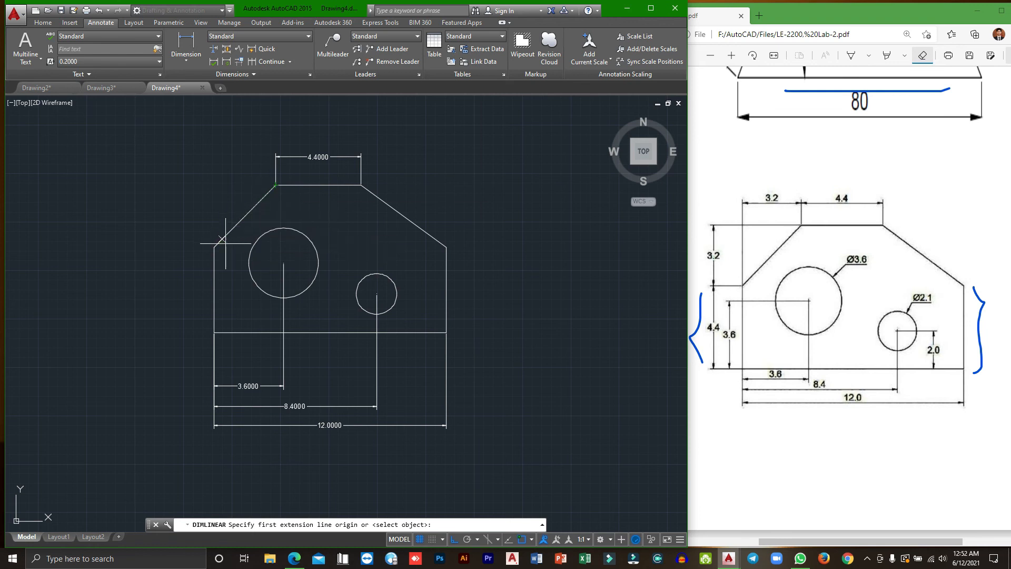
pyautogui.click(275, 184)
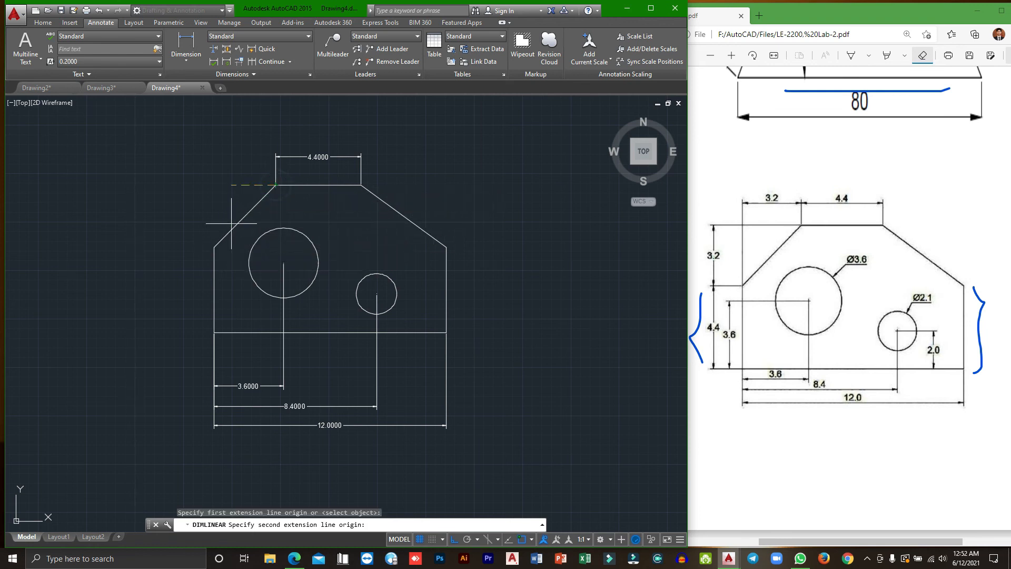
pyautogui.click(213, 247)
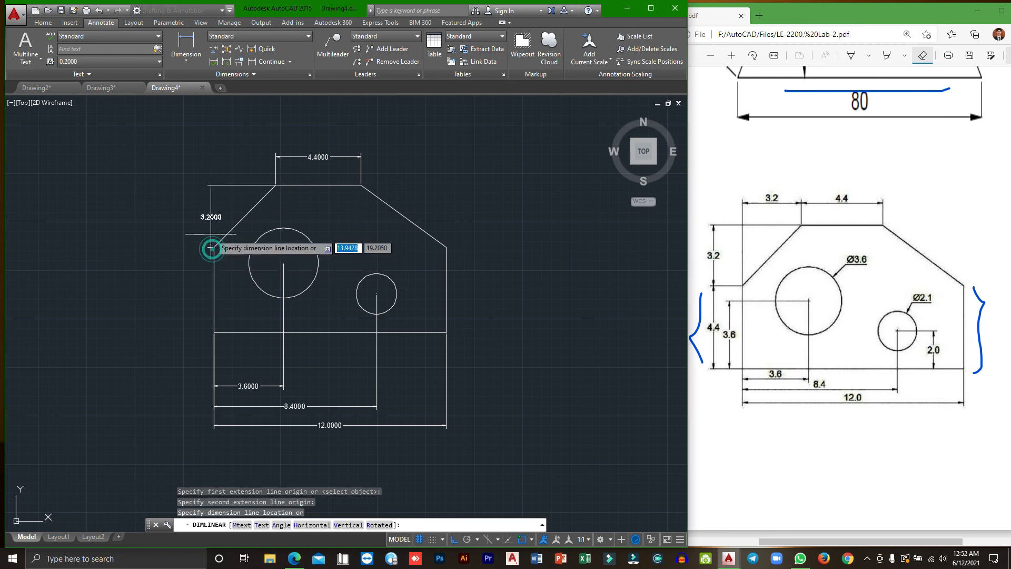
pyautogui.click(224, 157)
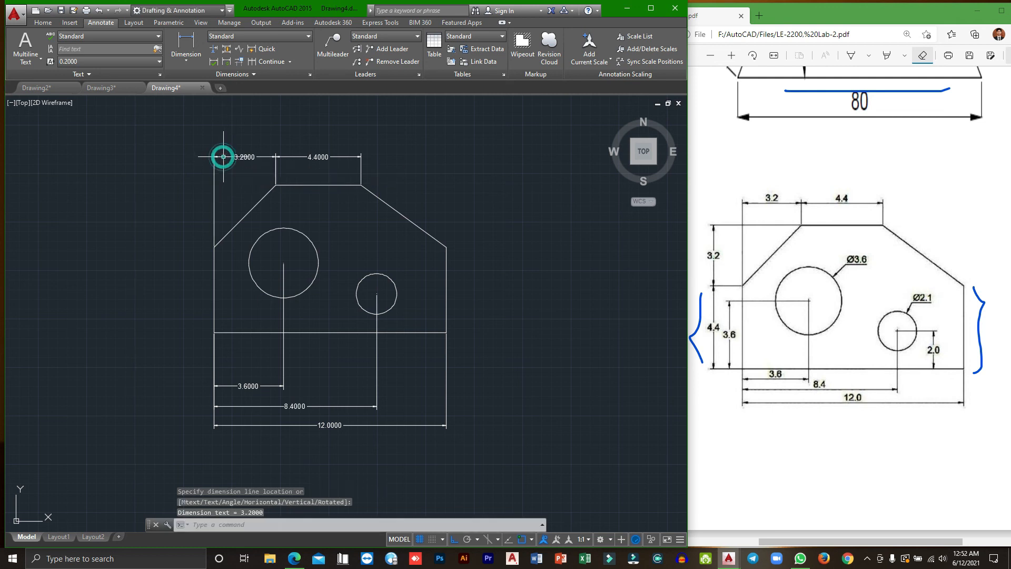
# - Dimension the vertical extent of the plate's left slanted edge, placing the linear dimension to the left of the plate
pyautogui.click(186, 47)
pyautogui.click(275, 184)
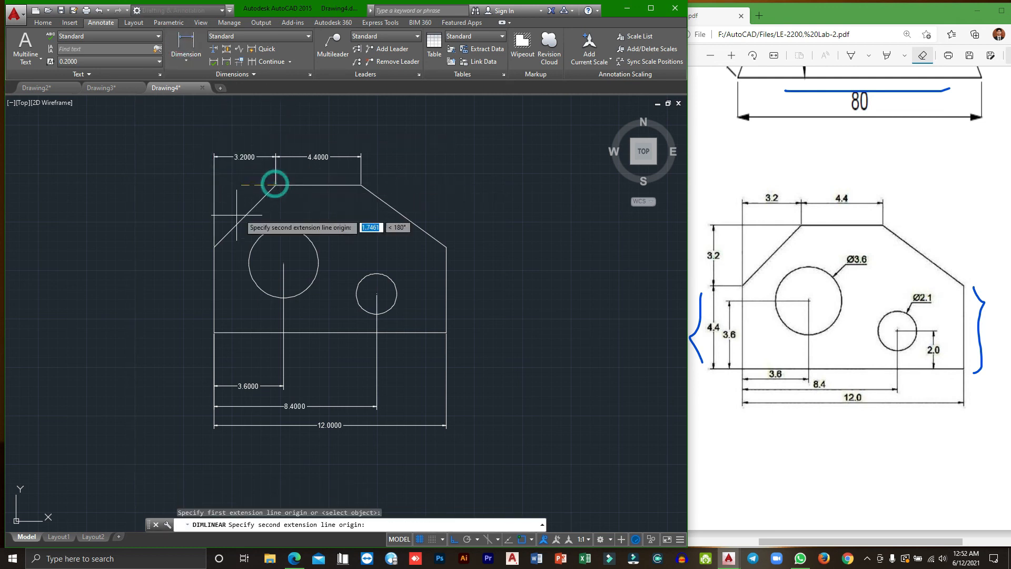
pyautogui.click(214, 247)
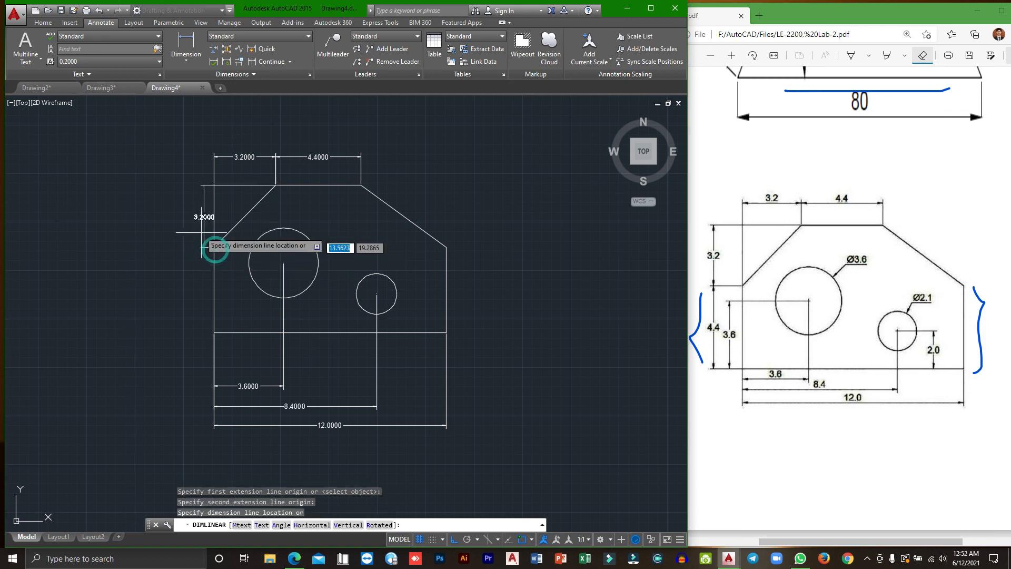
pyautogui.click(181, 237)
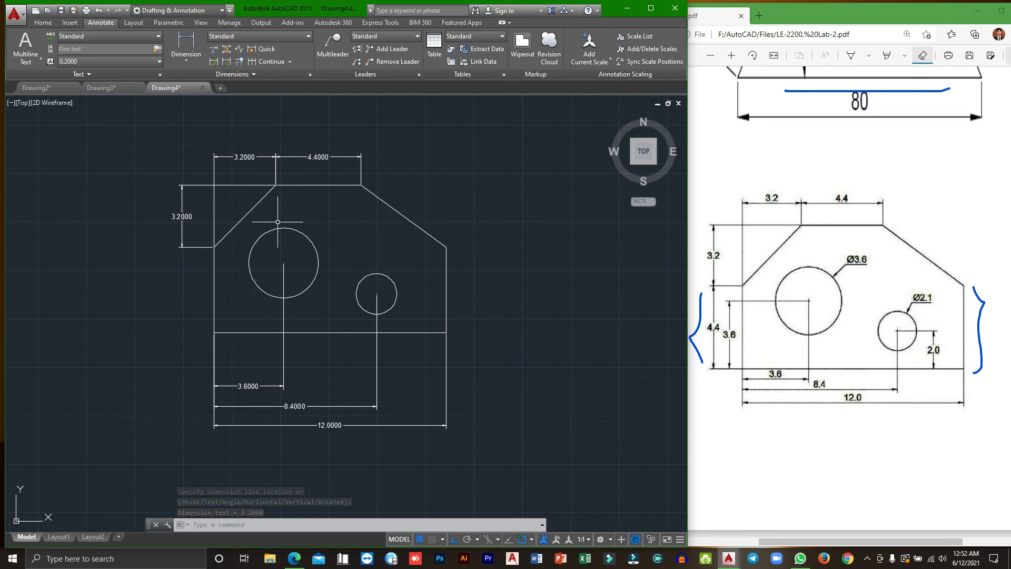
# - Add a vertical linear dimension from the plate's lower-left corner to the large circle's center, placed left of the plate
pyautogui.click(186, 45)
pyautogui.click(185, 61)
pyautogui.click(198, 80)
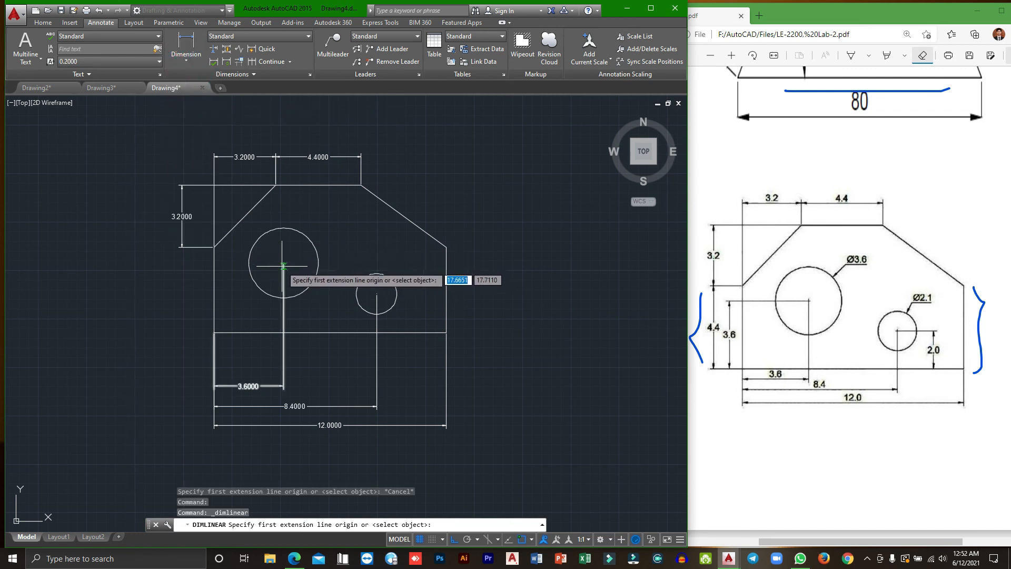
pyautogui.click(213, 333)
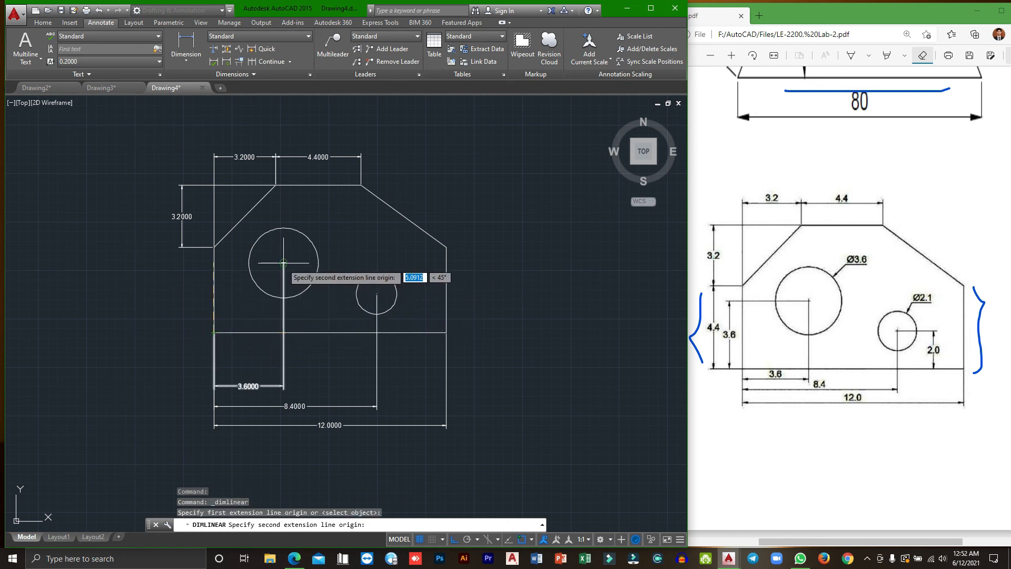
pyautogui.click(284, 266)
pyautogui.click(170, 267)
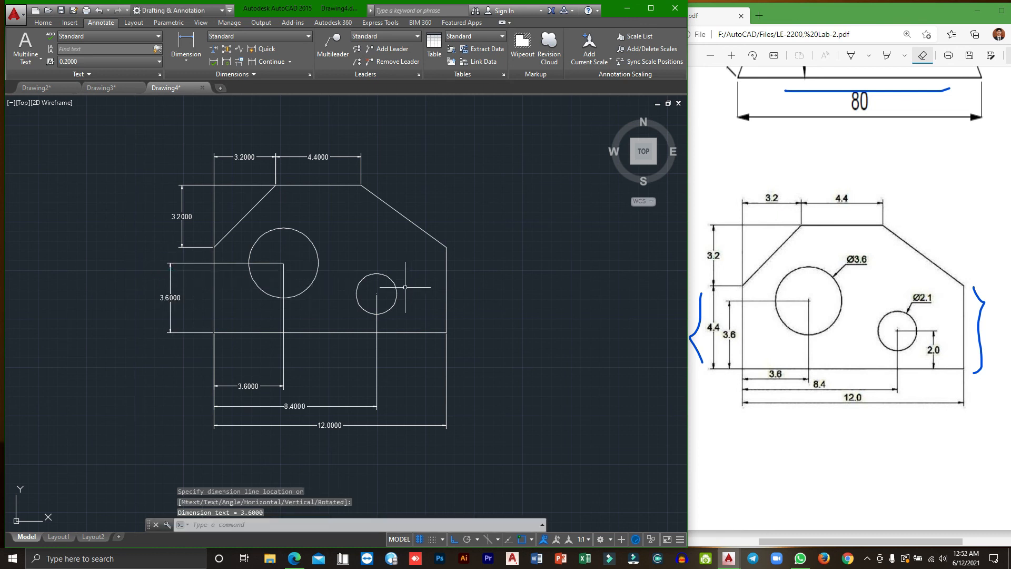
# - Add a linear dimension for the plate's vertical left edge, placed outside the large circle's height dimension
pyautogui.click(194, 43)
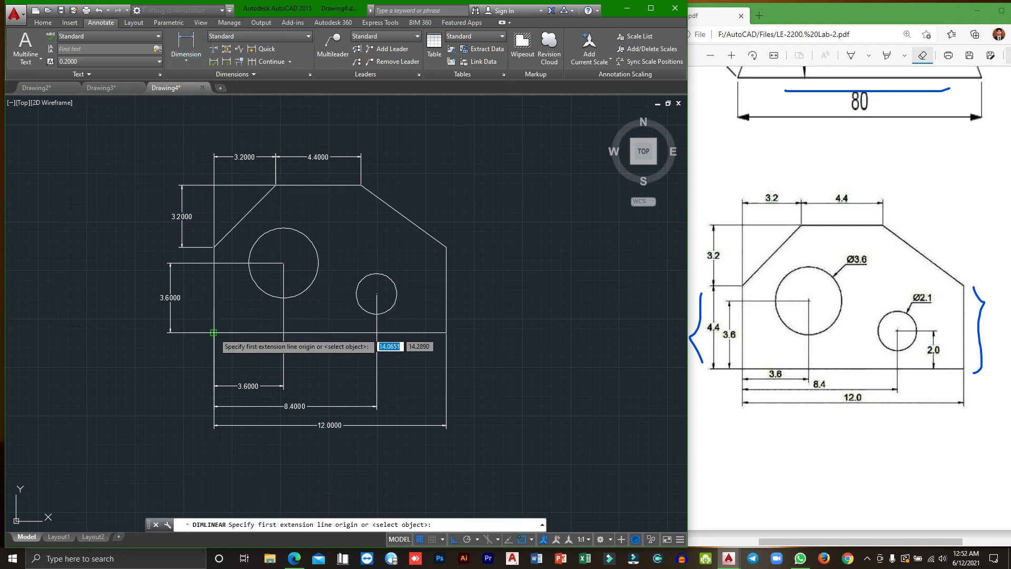
pyautogui.click(213, 331)
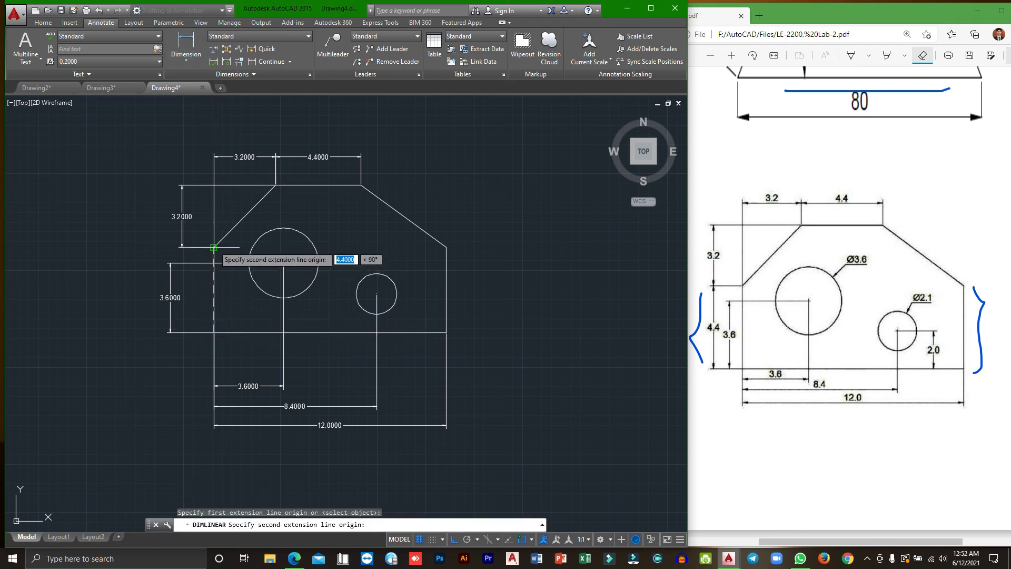
pyautogui.click(214, 247)
pyautogui.click(140, 244)
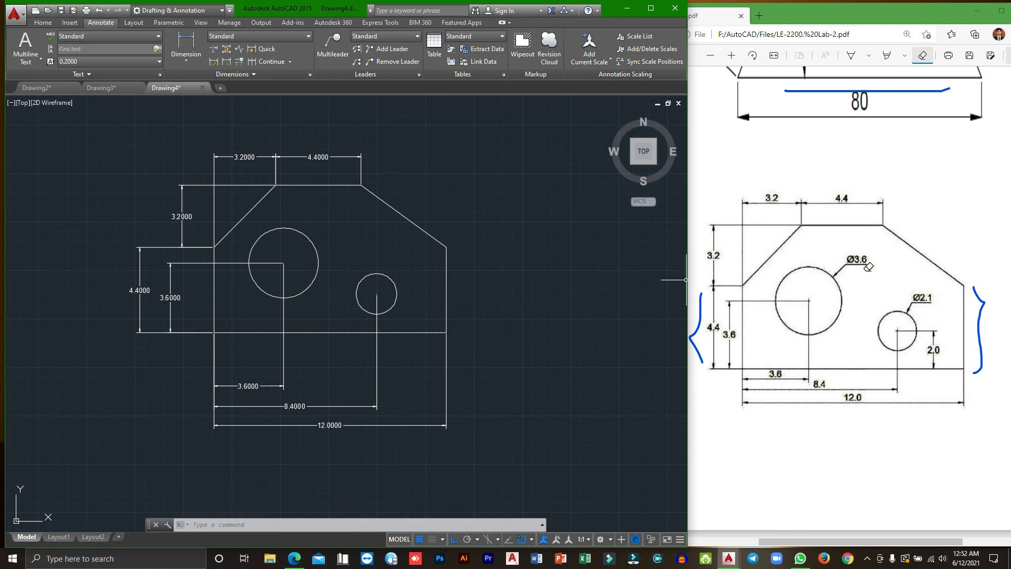
# - Add a diameter dimension to the large circle, with its text outside the circle to the upper right
pyautogui.click(198, 64)
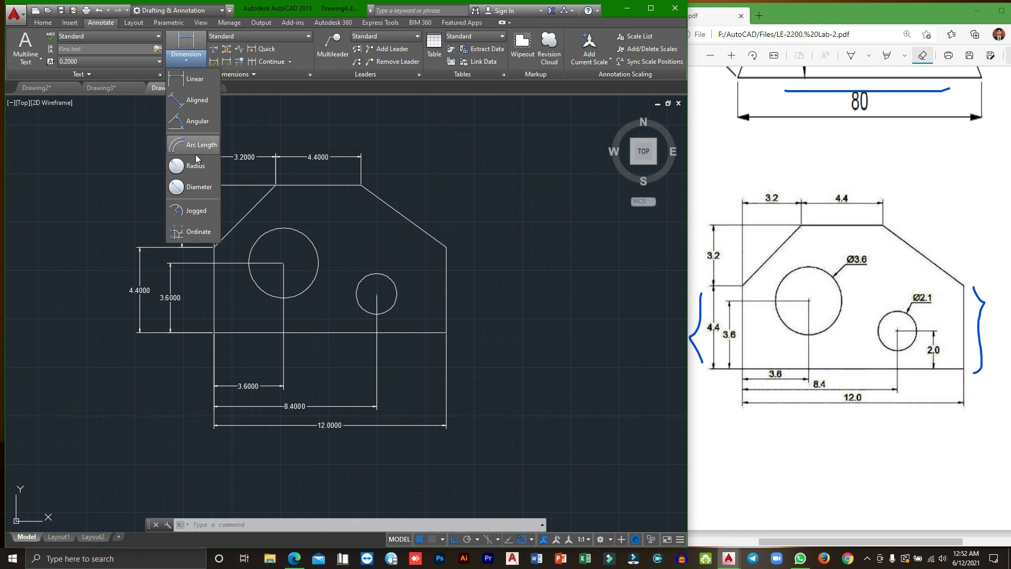
pyautogui.click(199, 187)
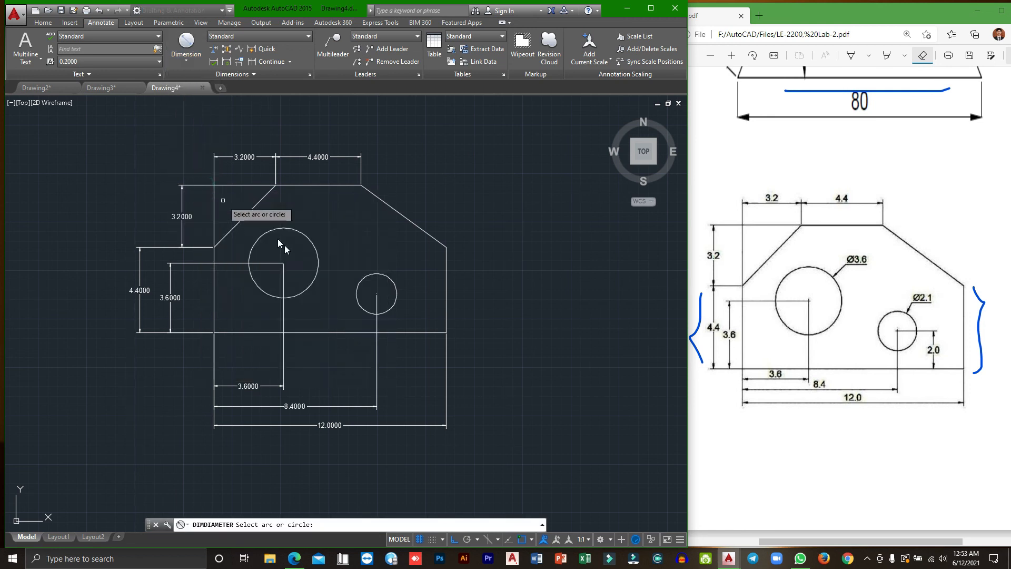
pyautogui.click(315, 244)
pyautogui.click(332, 230)
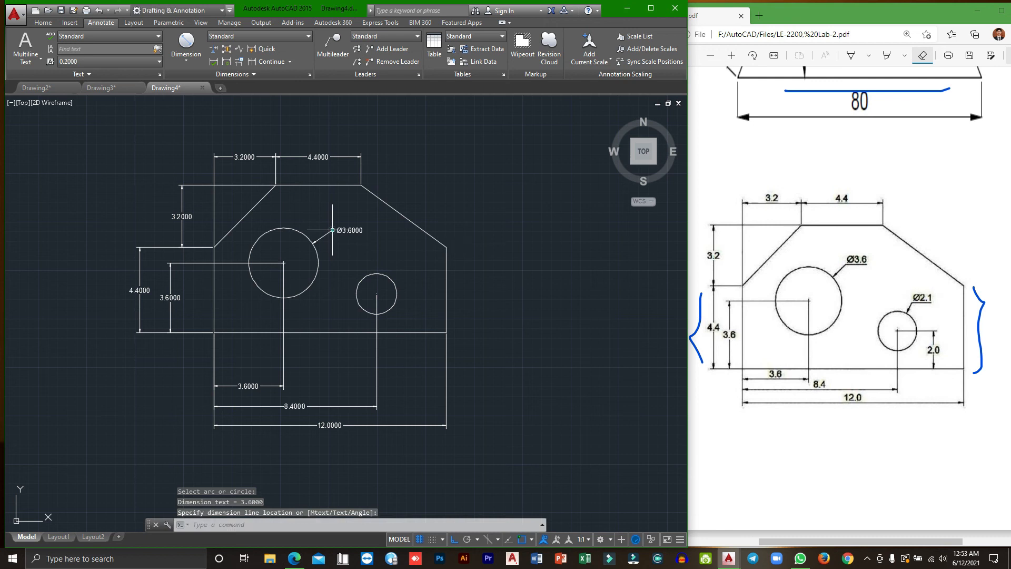
# - Add a diameter dimension to the small circle, with its text outside the circle to the upper right
pyautogui.click(186, 57)
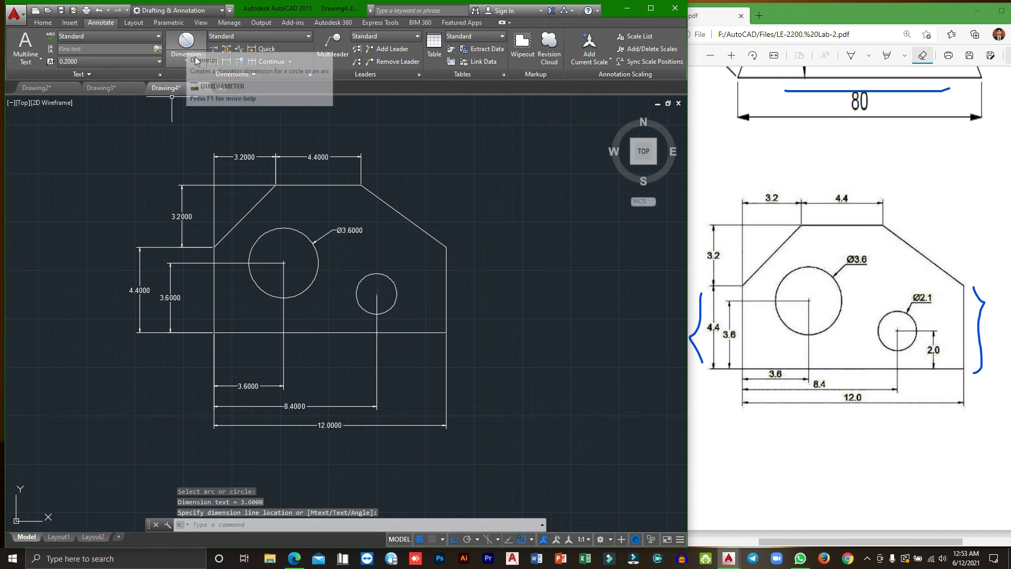
pyautogui.click(203, 185)
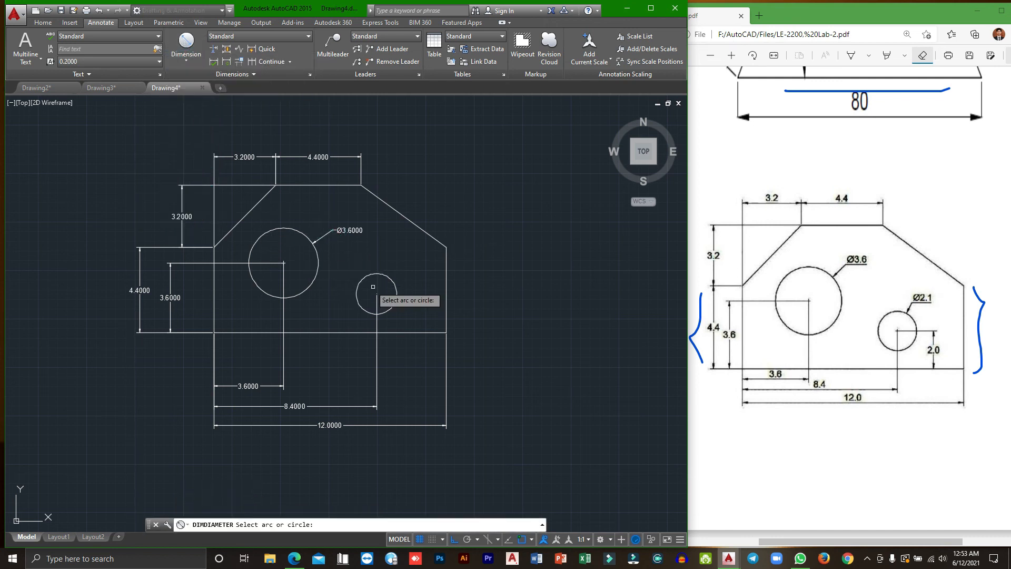
pyautogui.click(390, 278)
pyautogui.click(404, 264)
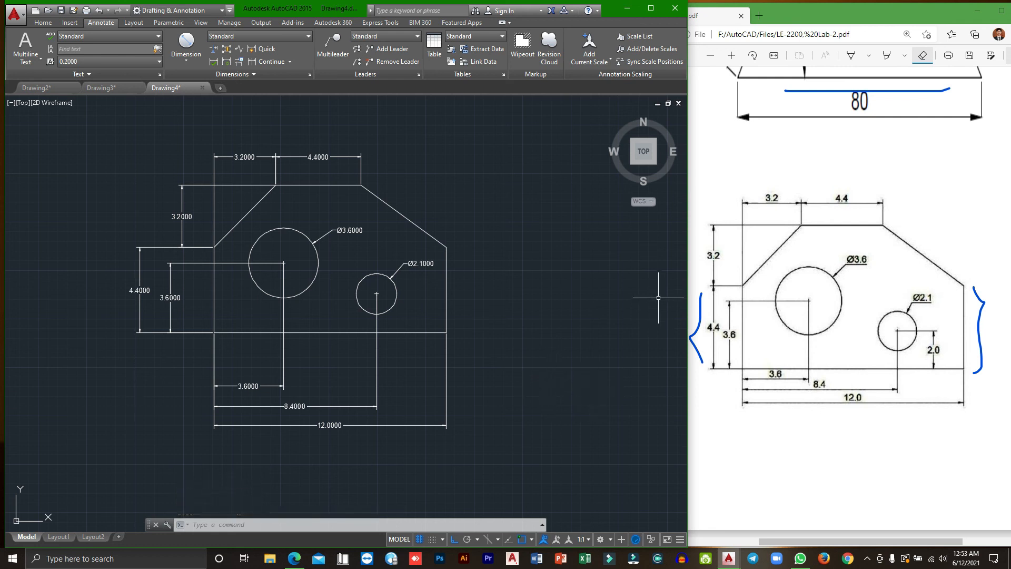
# - Switch to the LE-2200 Lab-2 PDF in the browser and look over all the figures on the worksheet
pyautogui.click(832, 17)
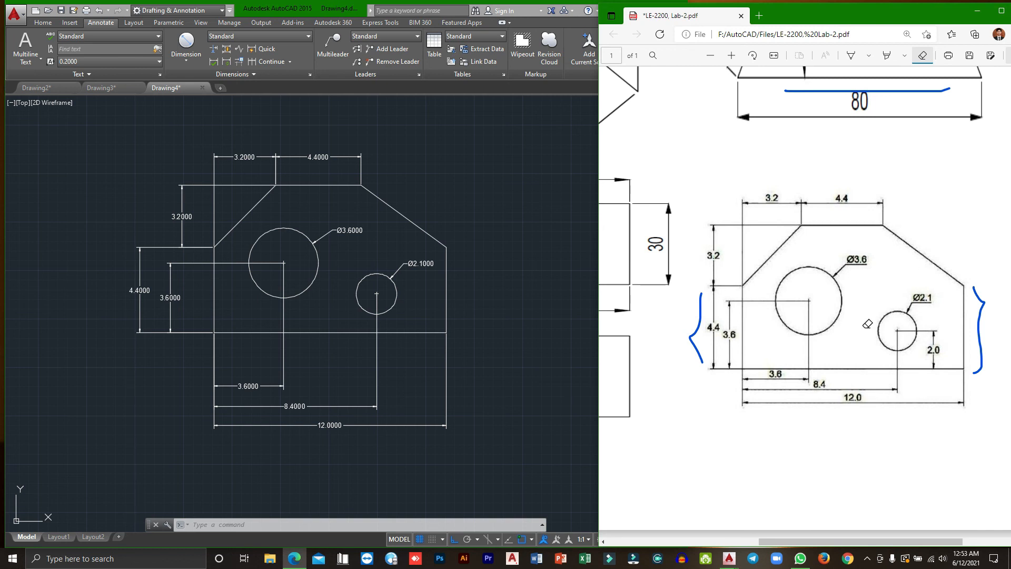
pyautogui.click(711, 57)
pyautogui.click(711, 57)
pyautogui.click(710, 57)
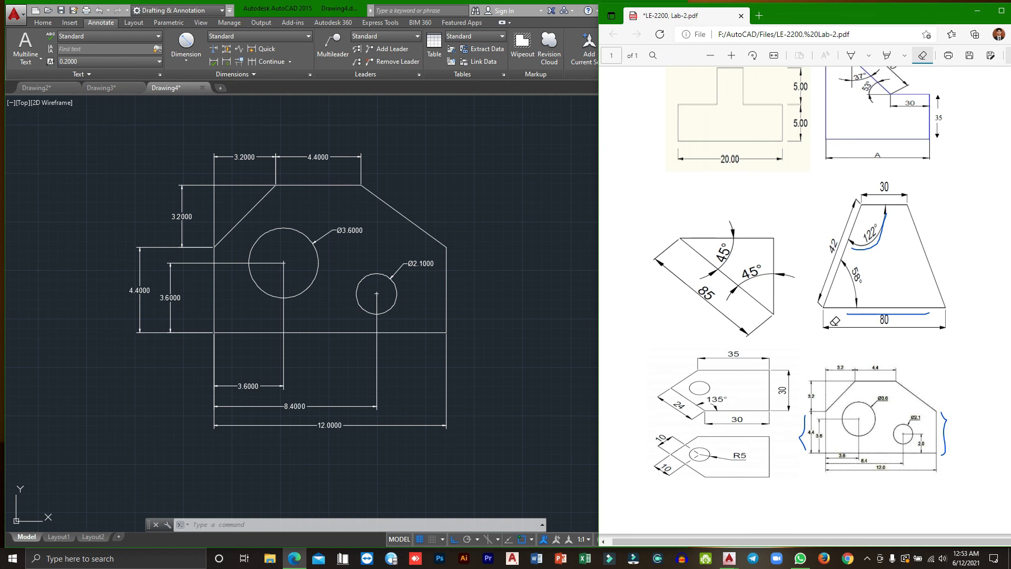
pyautogui.scroll(2, 842, 321)
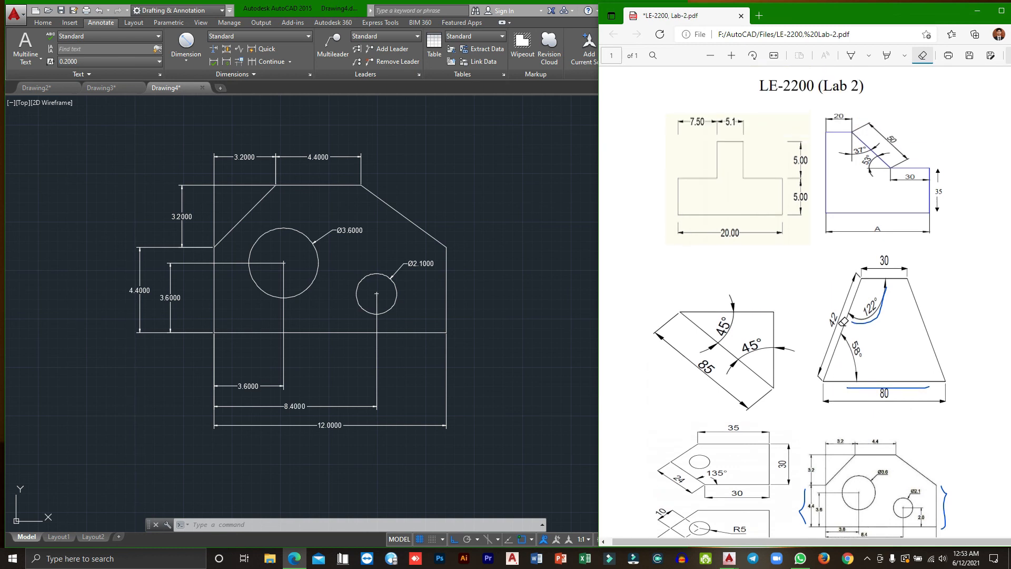
pyautogui.scroll(-2, 844, 322)
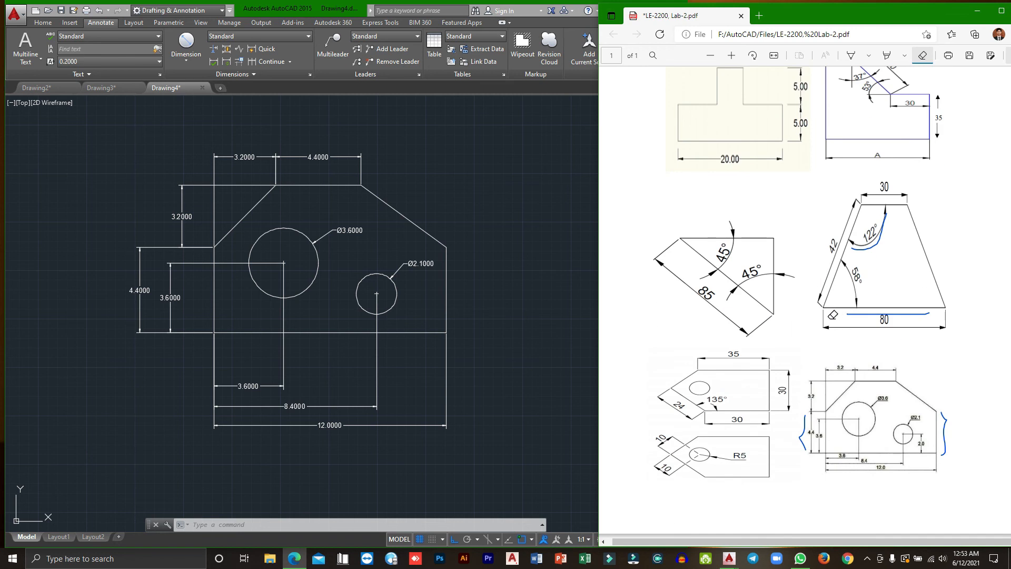
pyautogui.click(866, 558)
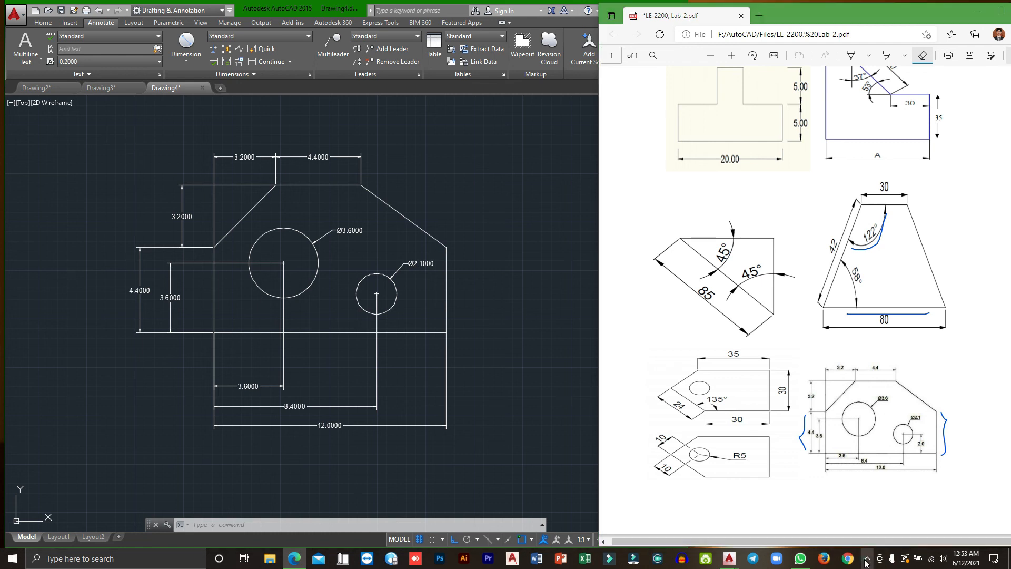